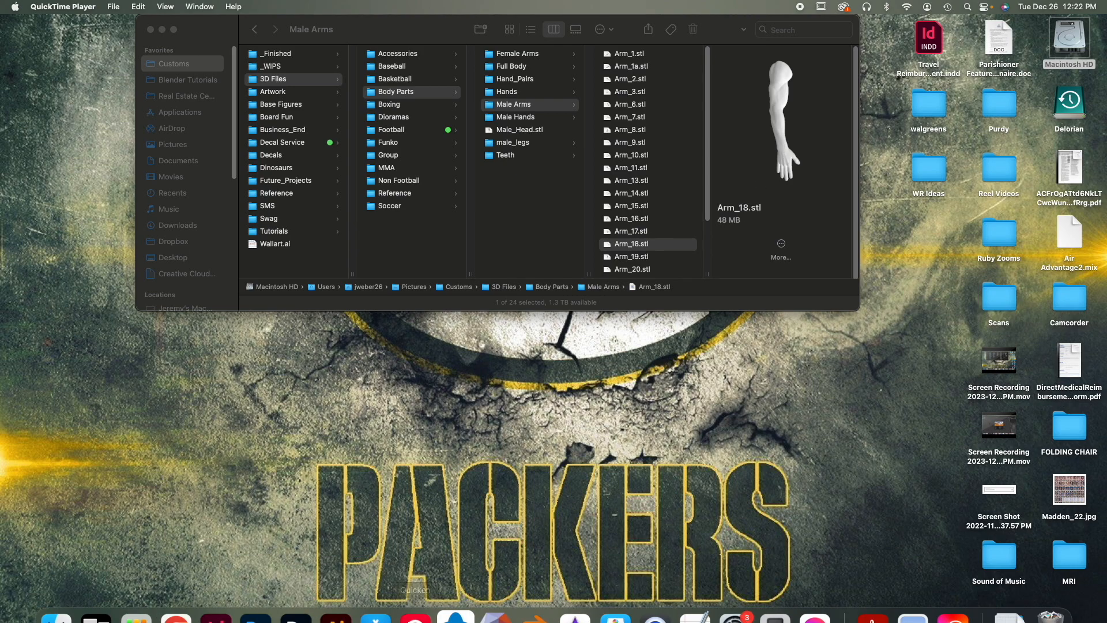
Step: Switch to Blender, start a new General file, and delete the default cube, camera and light
{"action": "left_click", "coordinate": [537, 594]}
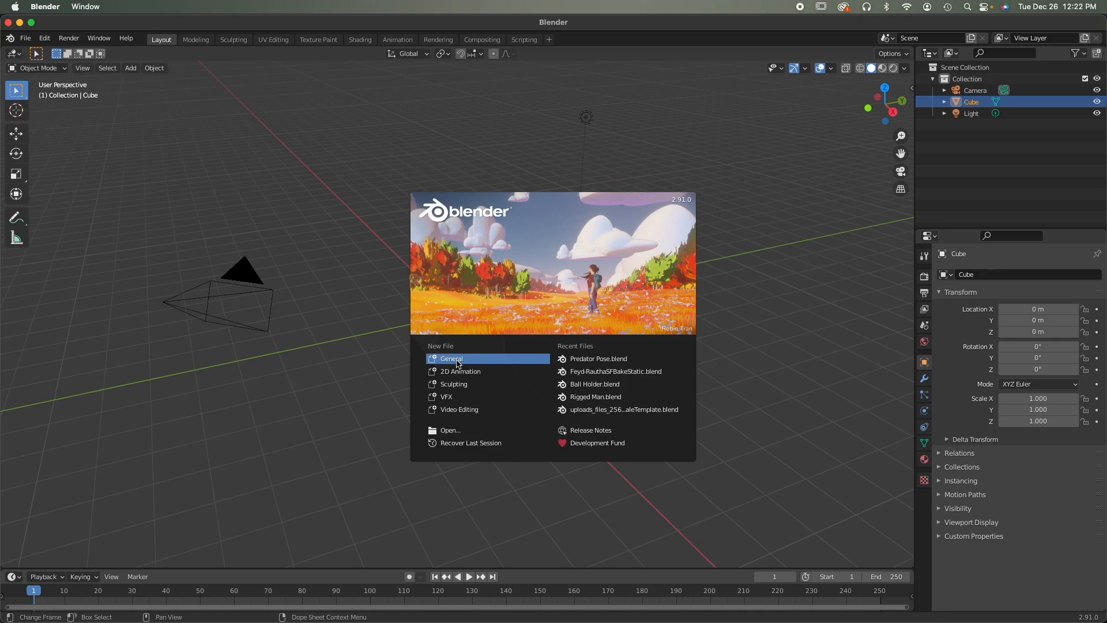
{"action": "left_click", "coordinate": [459, 363]}
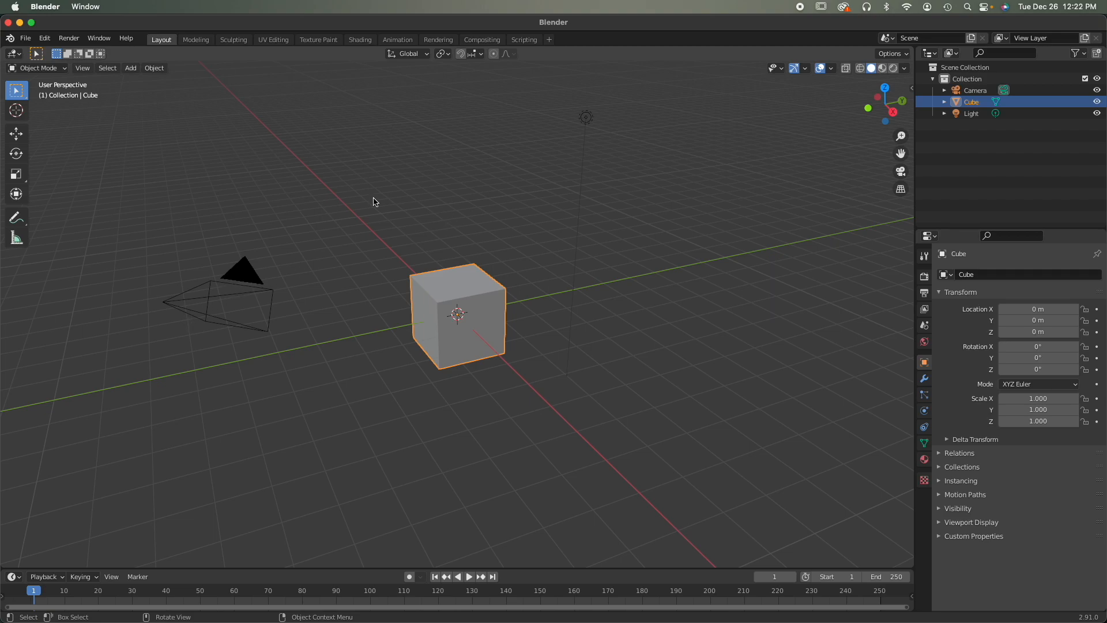
{"action": "left_click_drag", "start_coordinate": [150, 84], "coordinate": [749, 474]}
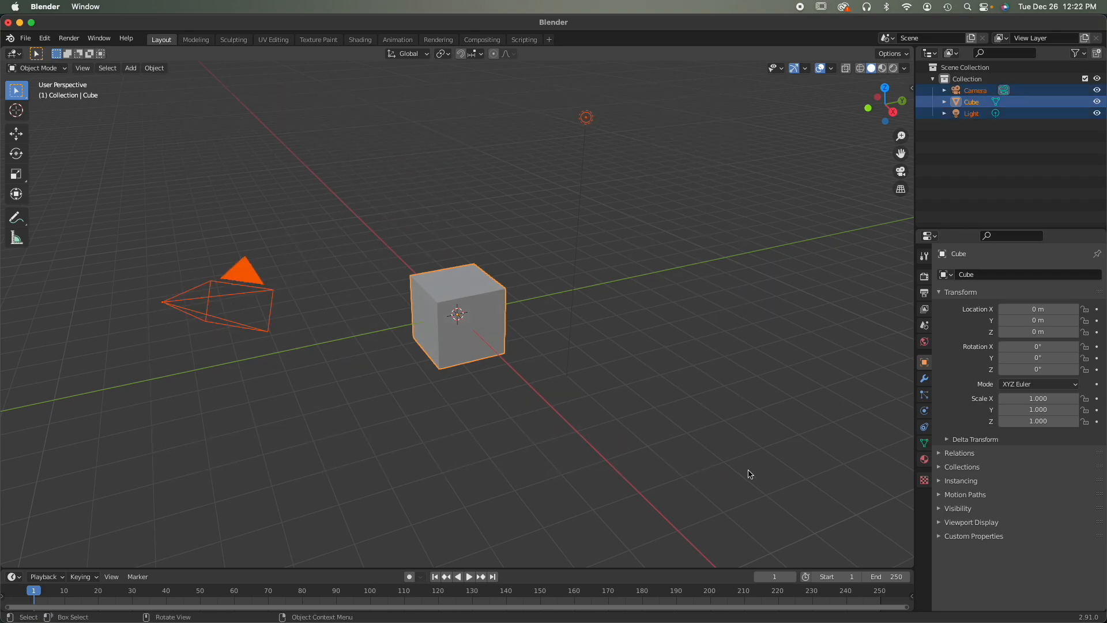
{"action": "key", "text": "Delete"}
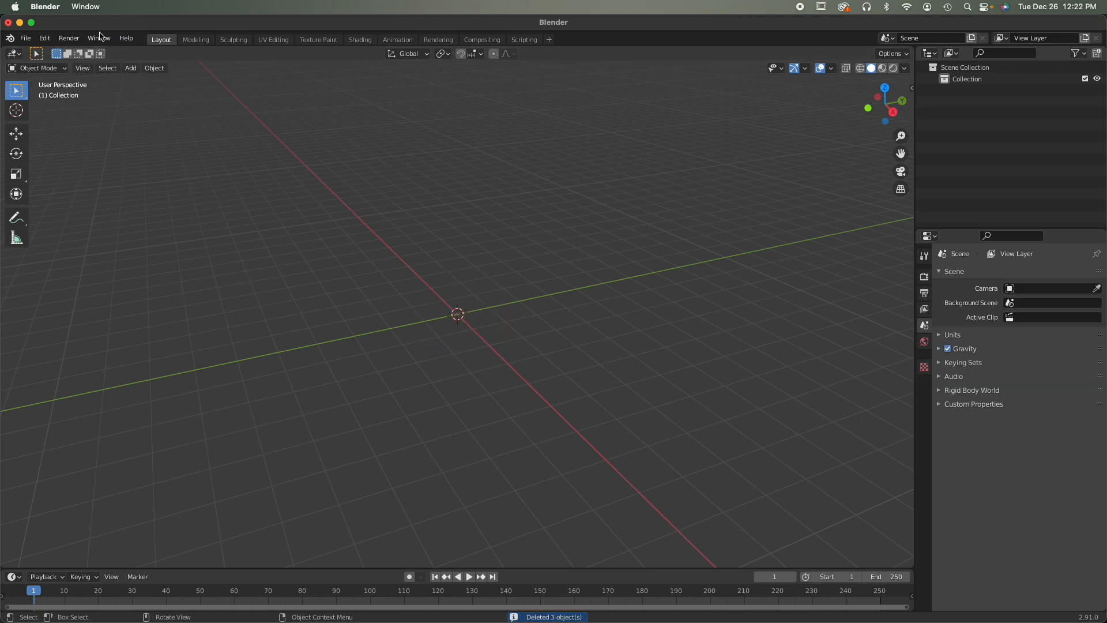
Step: Import the STL model Arm_18.stl from the Male Arms folder under Customs/3D Files/Body Parts
{"action": "left_click", "coordinate": [26, 38]}
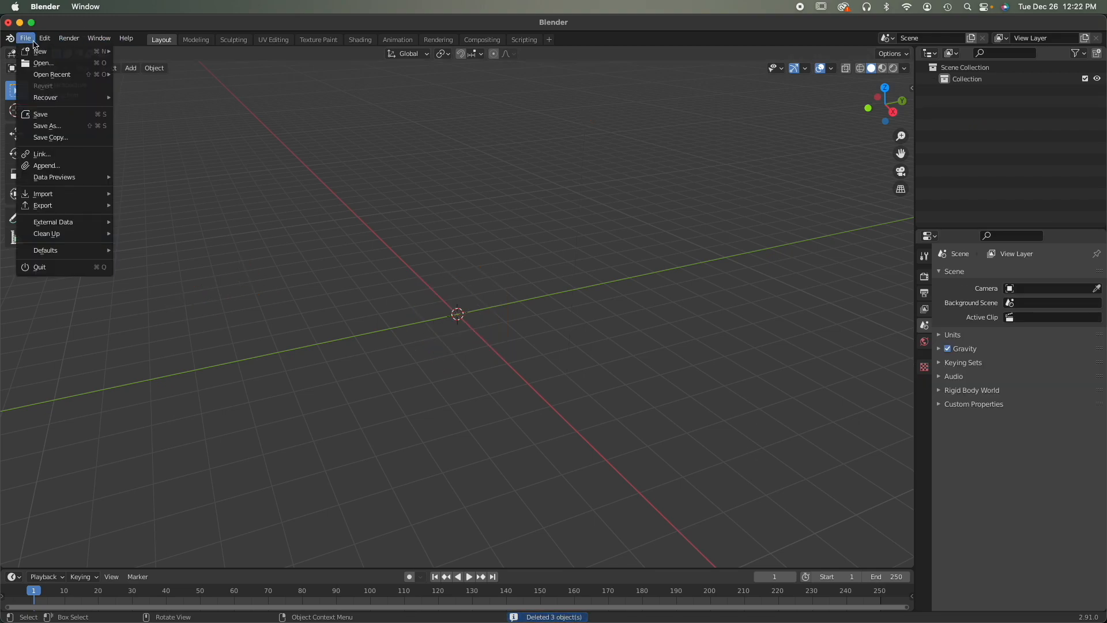
{"action": "mouse_move", "coordinate": [59, 193]}
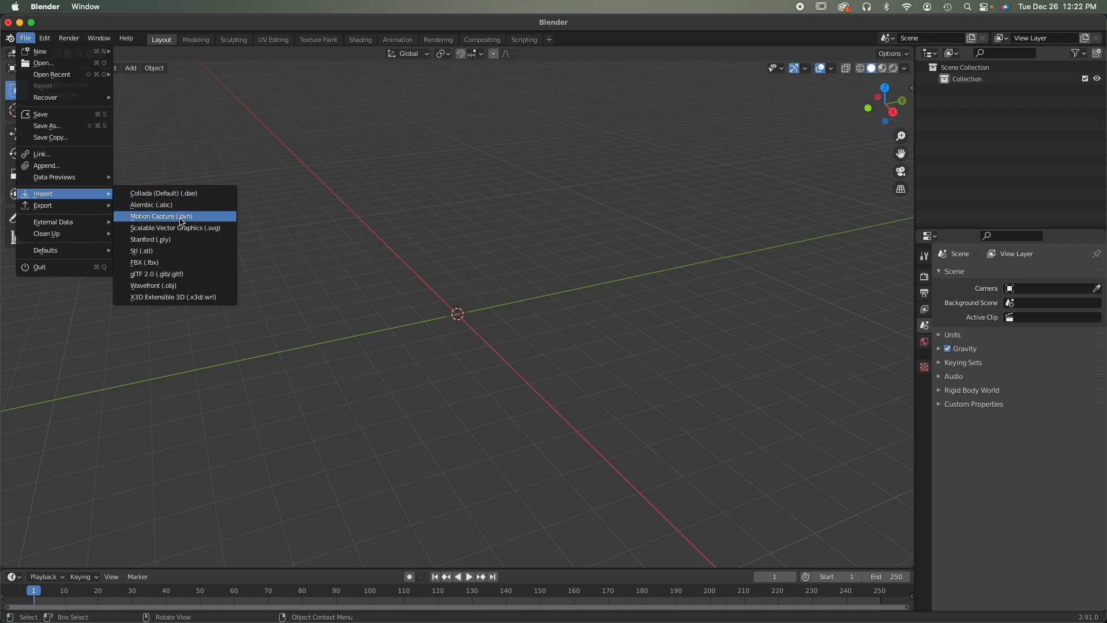
{"action": "left_click", "coordinate": [153, 252]}
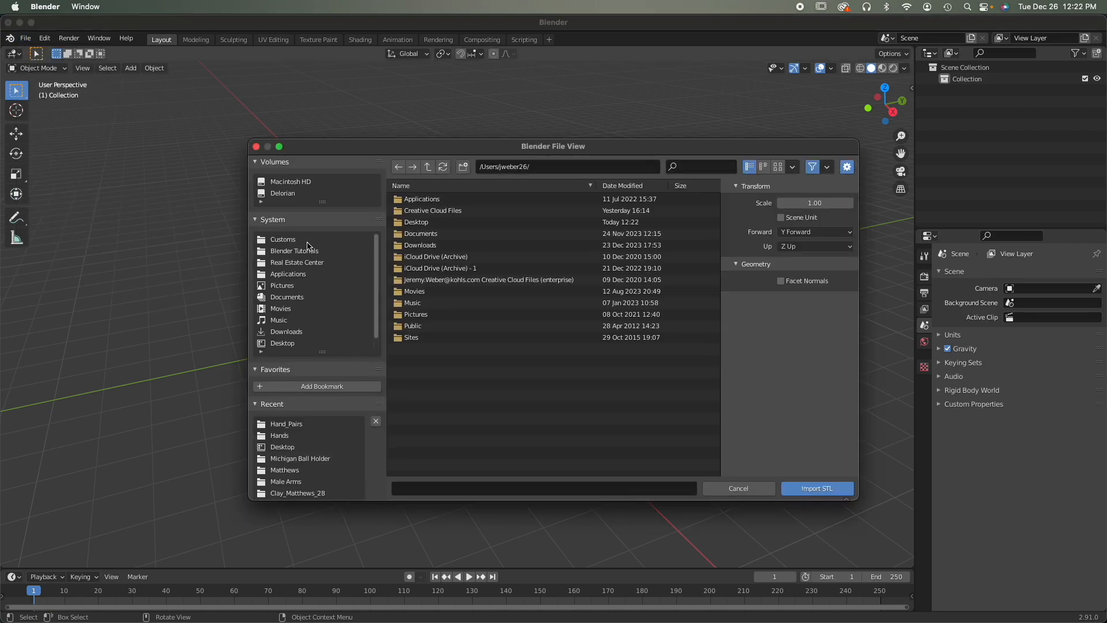
{"action": "double_click", "coordinate": [416, 199]}
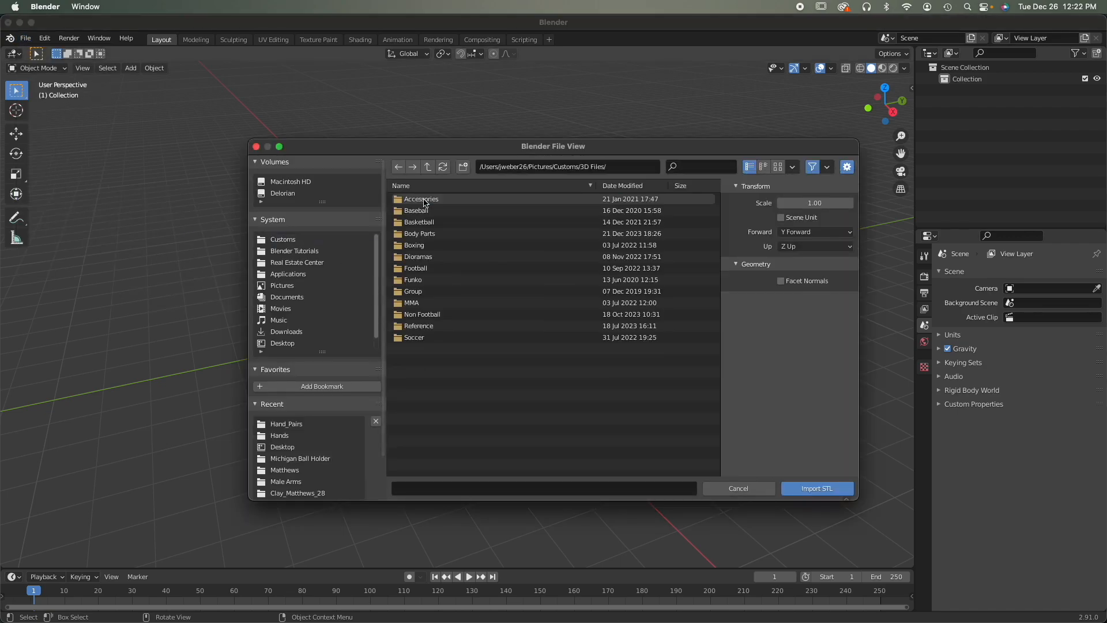
{"action": "double_click", "coordinate": [424, 233]}
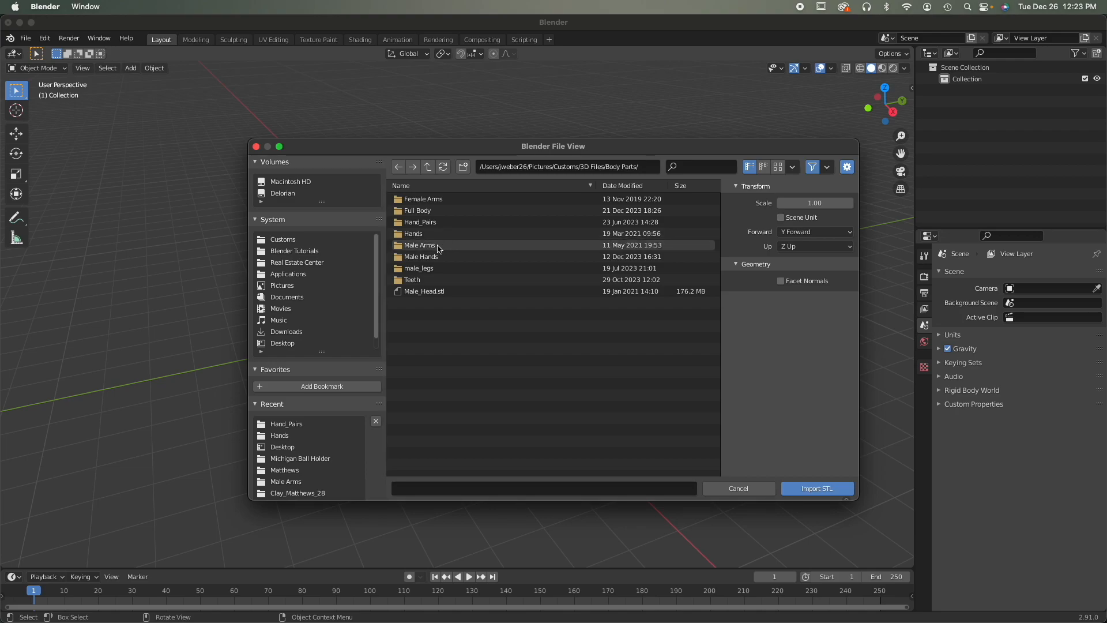
{"action": "double_click", "coordinate": [434, 247]}
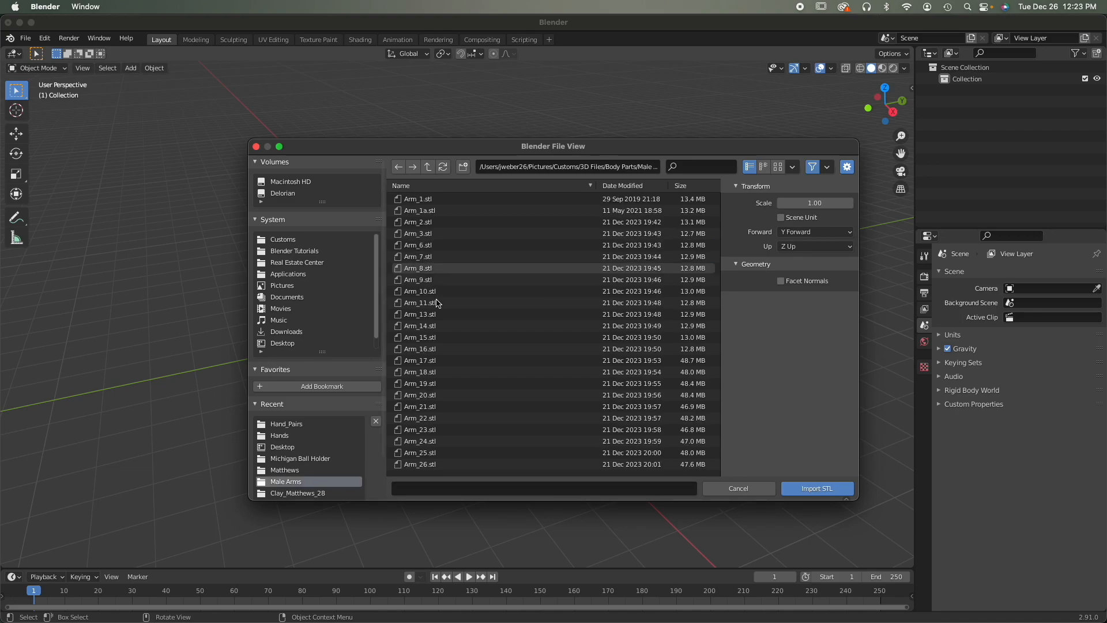
{"action": "left_click", "coordinate": [434, 371]}
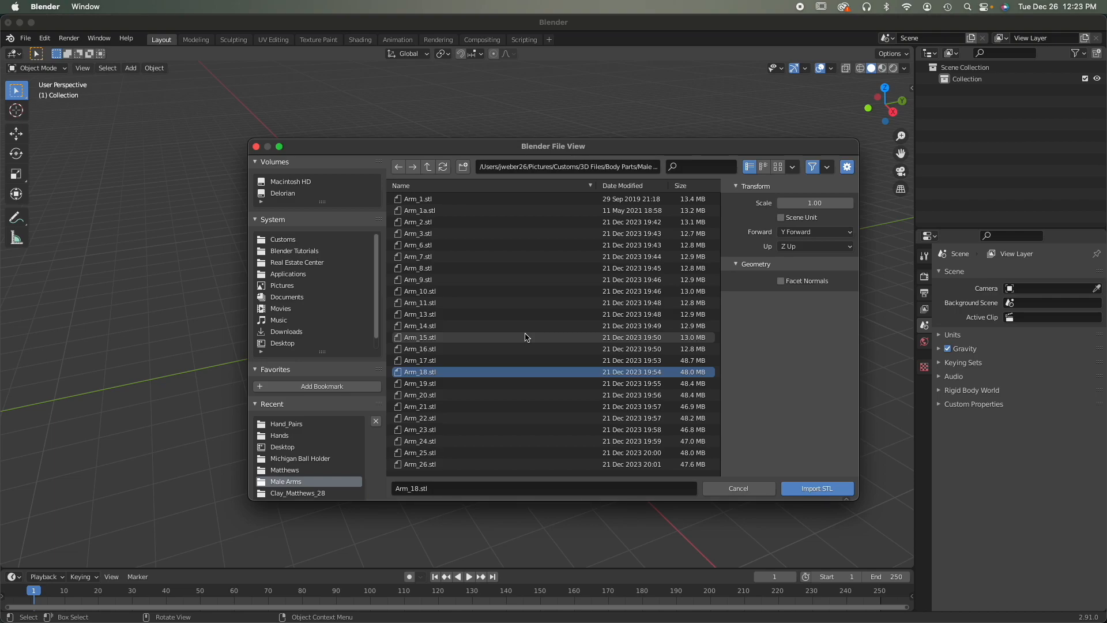
{"action": "left_click", "coordinate": [812, 489]}
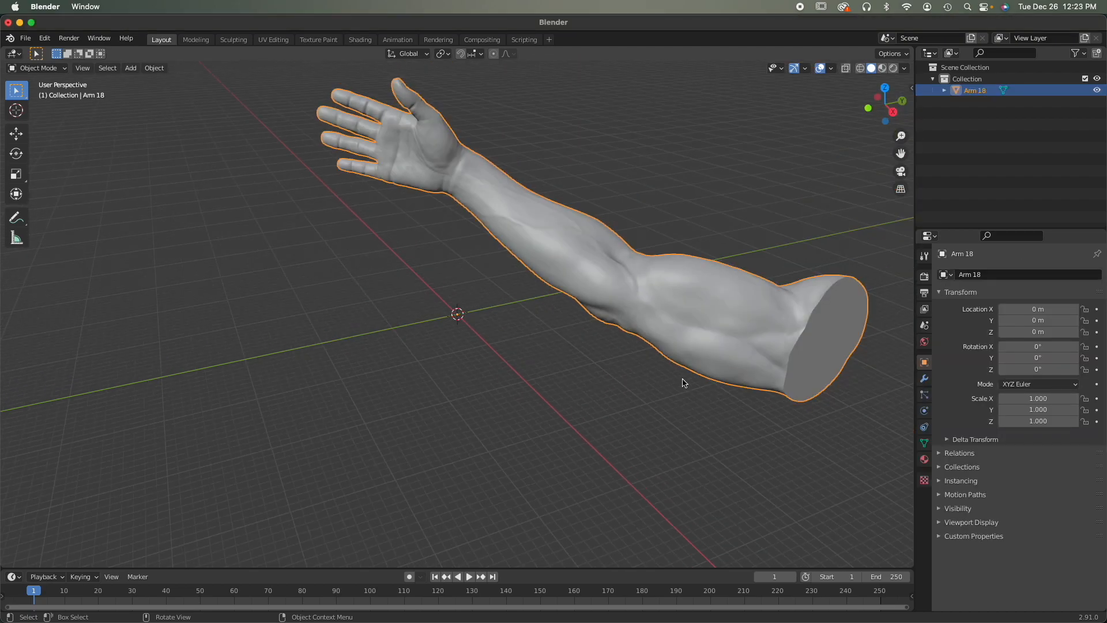
Step: Move the arm down about 4.1 m along the global Z axis
{"action": "middle_click_drag", "start_coordinate": [553, 406], "coordinate": [575, 386]}
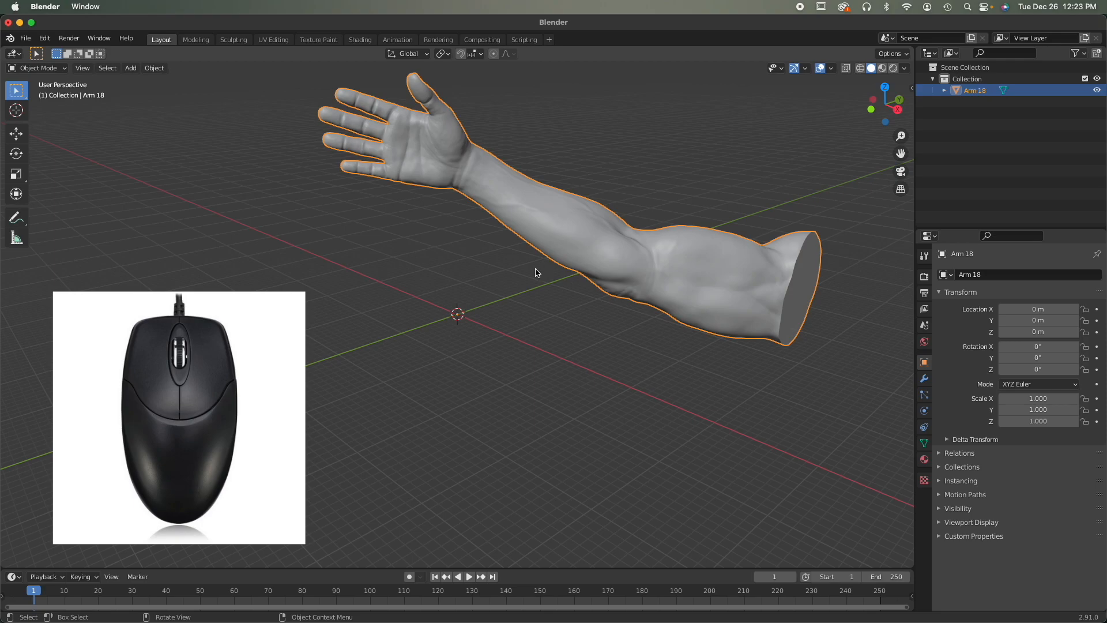
{"action": "middle_click_drag", "start_coordinate": [535, 272], "coordinate": [498, 272]}
{"action": "scroll", "coordinate": [552, 309], "scroll_direction": "up", "scroll_amount": 4}
{"action": "scroll", "coordinate": [552, 306], "scroll_direction": "down", "scroll_amount": 4}
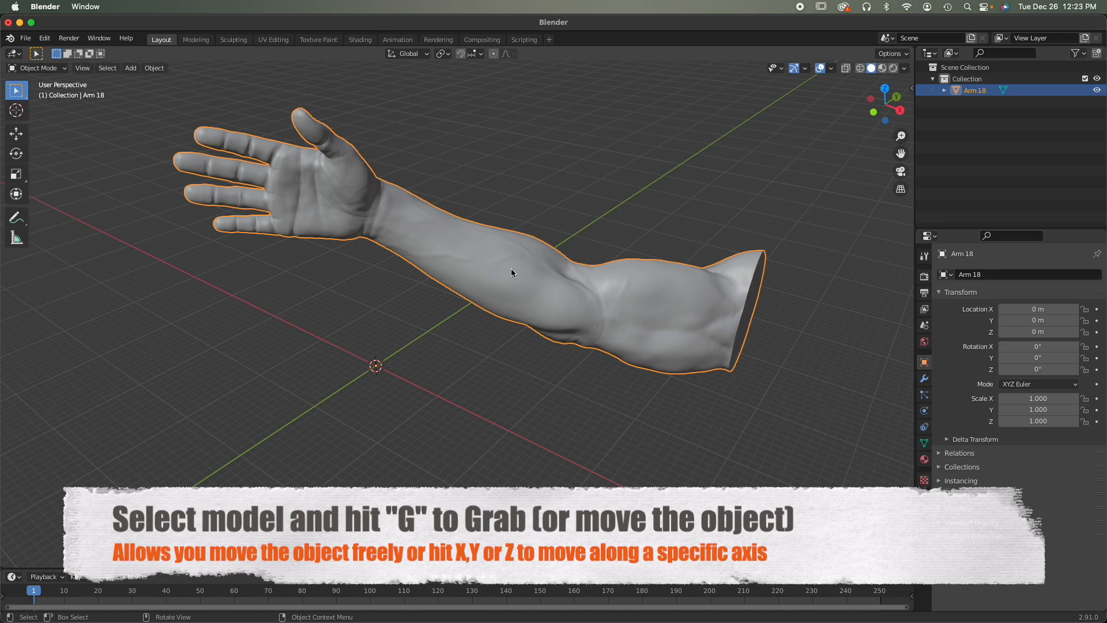
{"action": "key", "text": "g"}
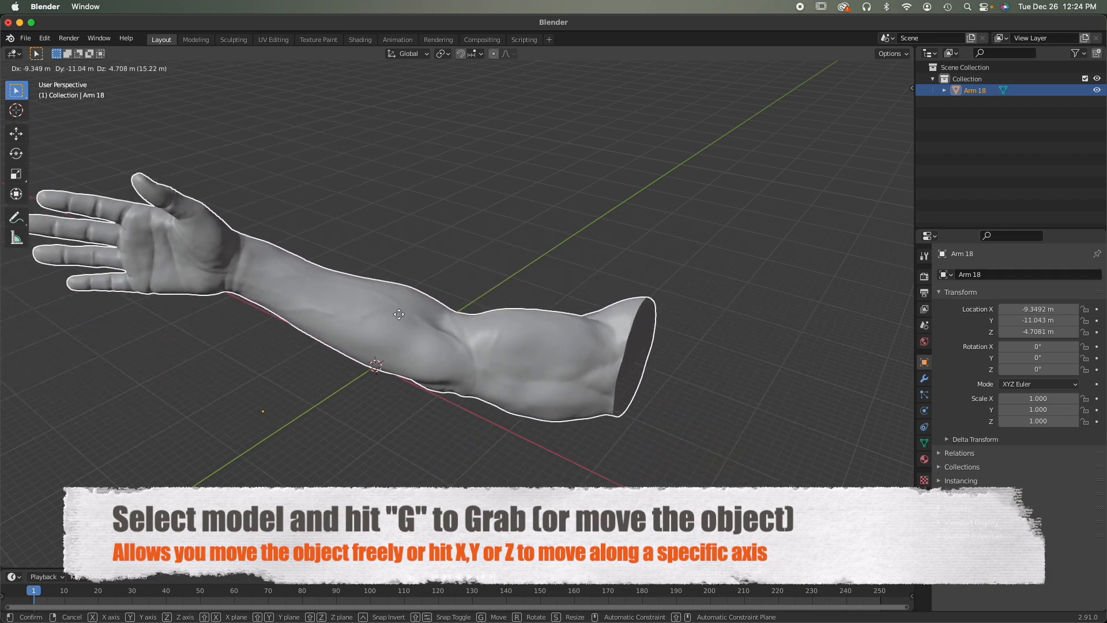
{"action": "key", "text": "x"}
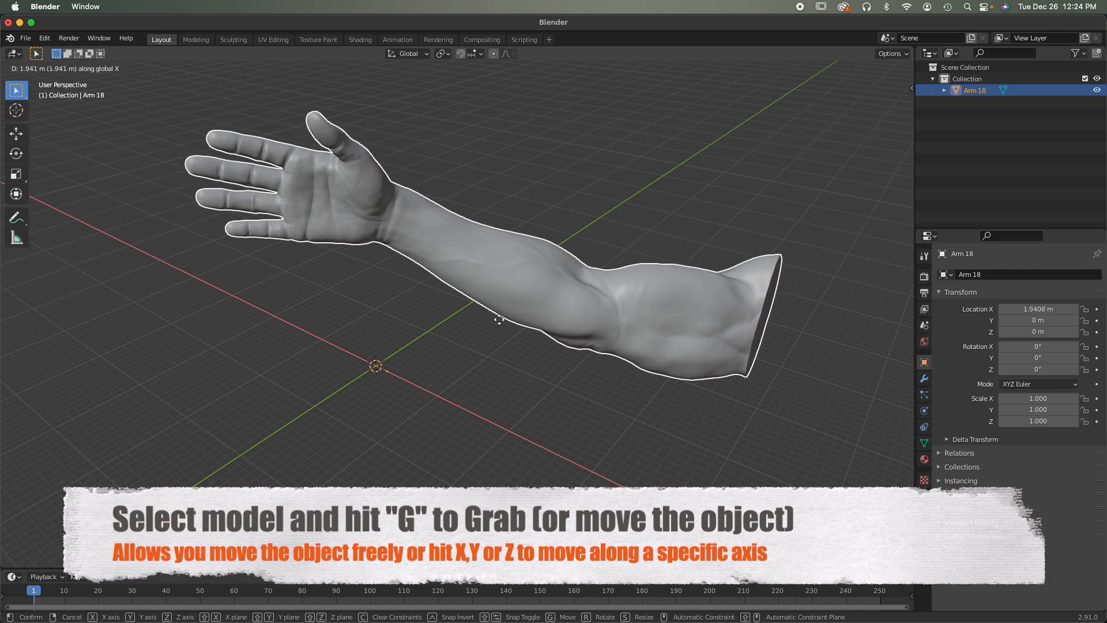
{"action": "key", "text": "y"}
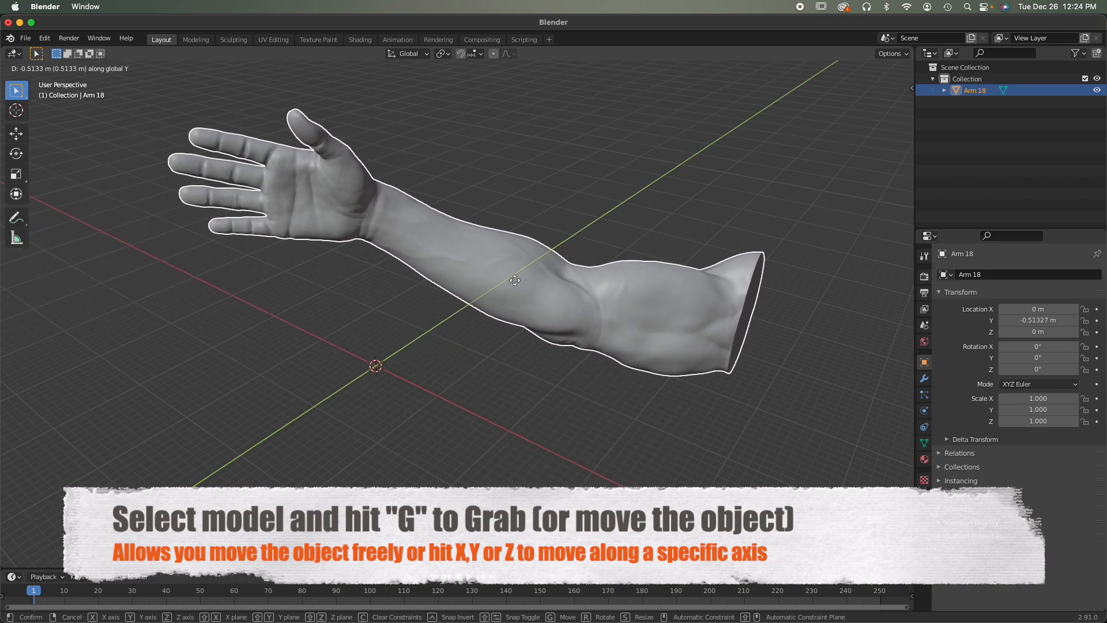
{"action": "key", "text": "z"}
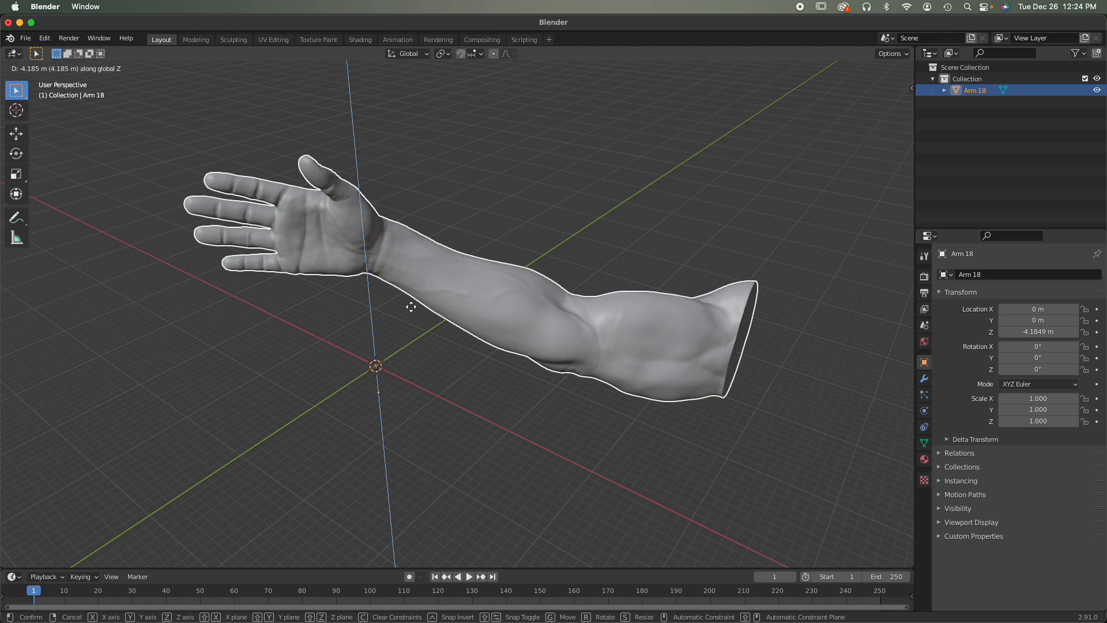
{"action": "left_click", "coordinate": [410, 306]}
{"action": "middle_click_drag", "start_coordinate": [411, 309], "coordinate": [515, 316]}
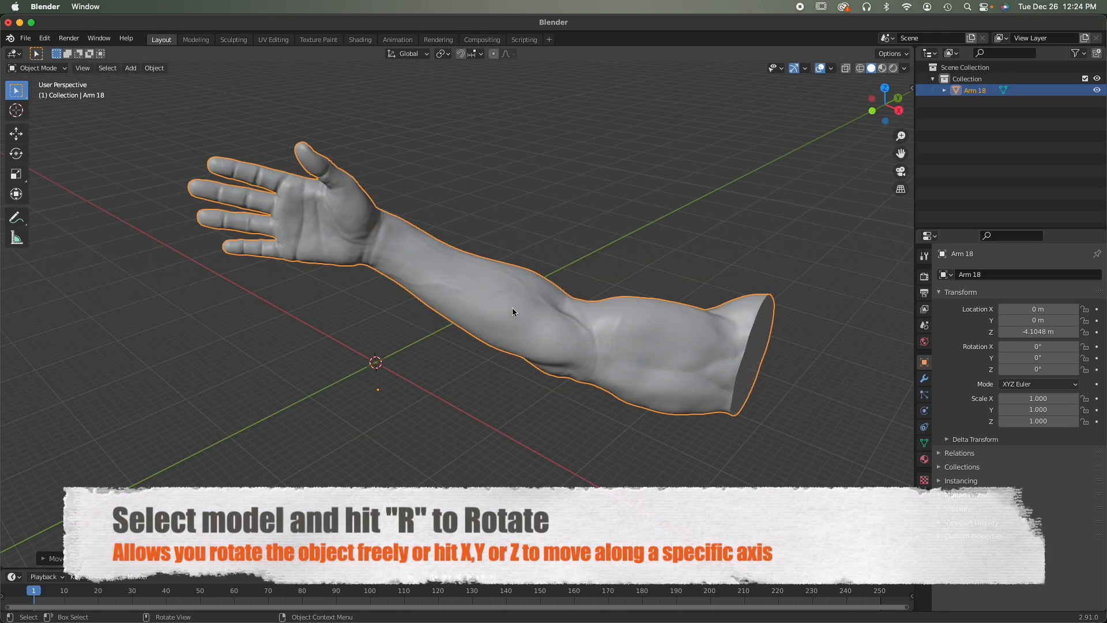
{"action": "key", "text": "r"}
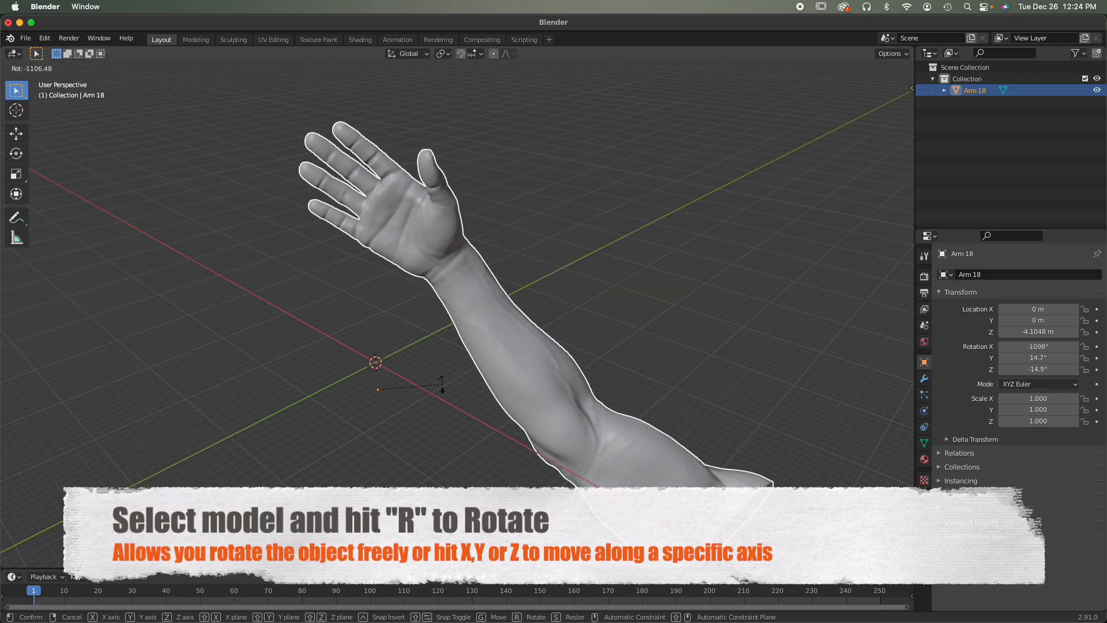
{"action": "key", "text": "x"}
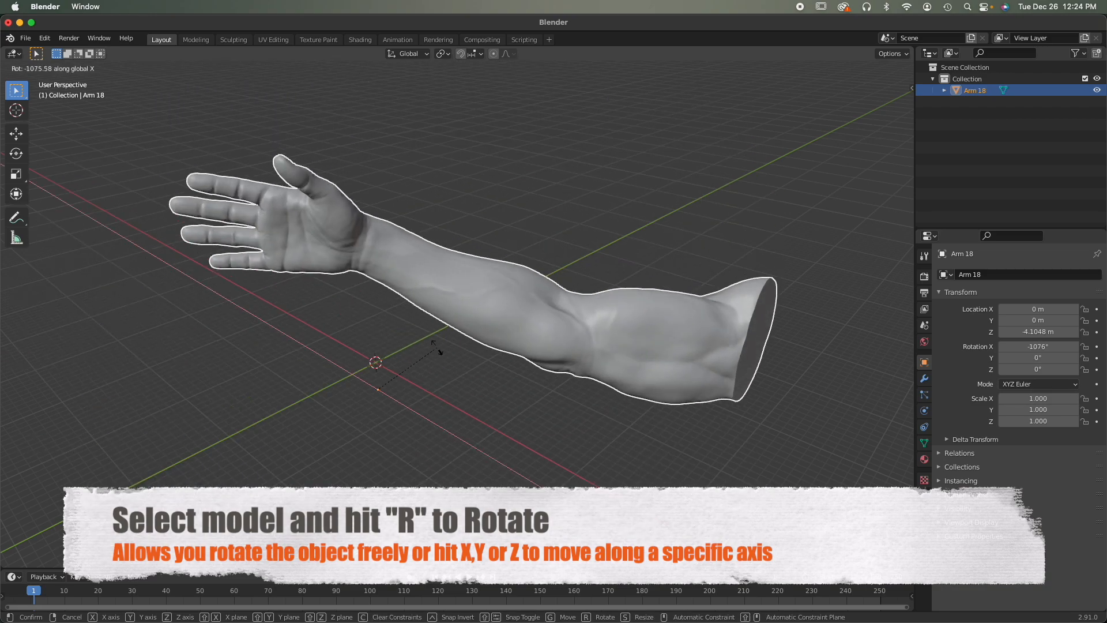
{"action": "key", "text": "y"}
{"action": "key", "text": "z"}
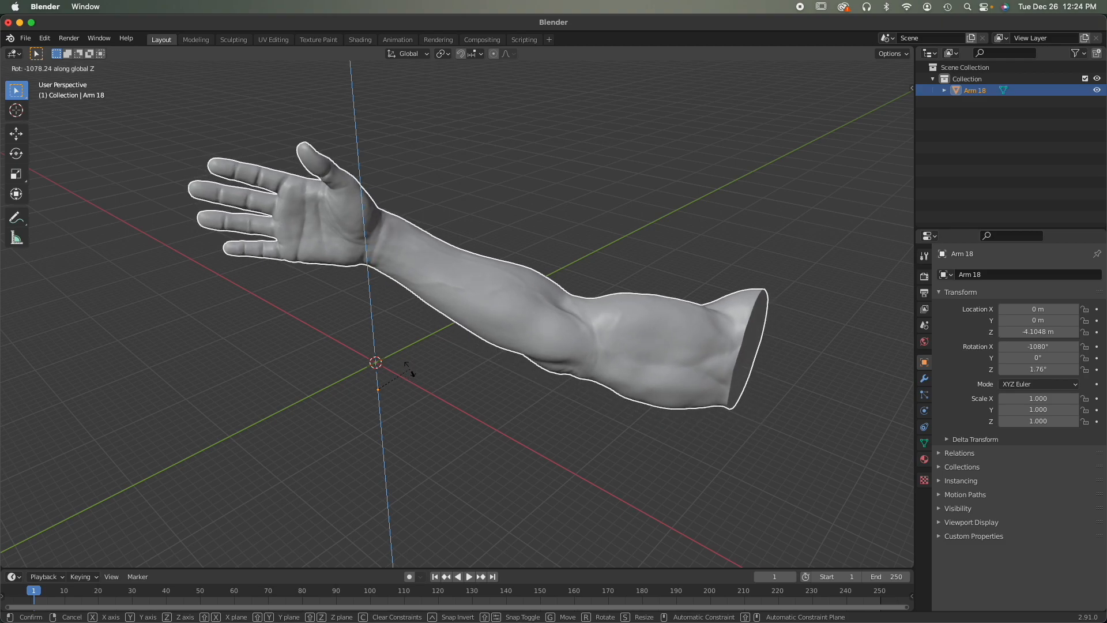
{"action": "key", "text": "Escape"}
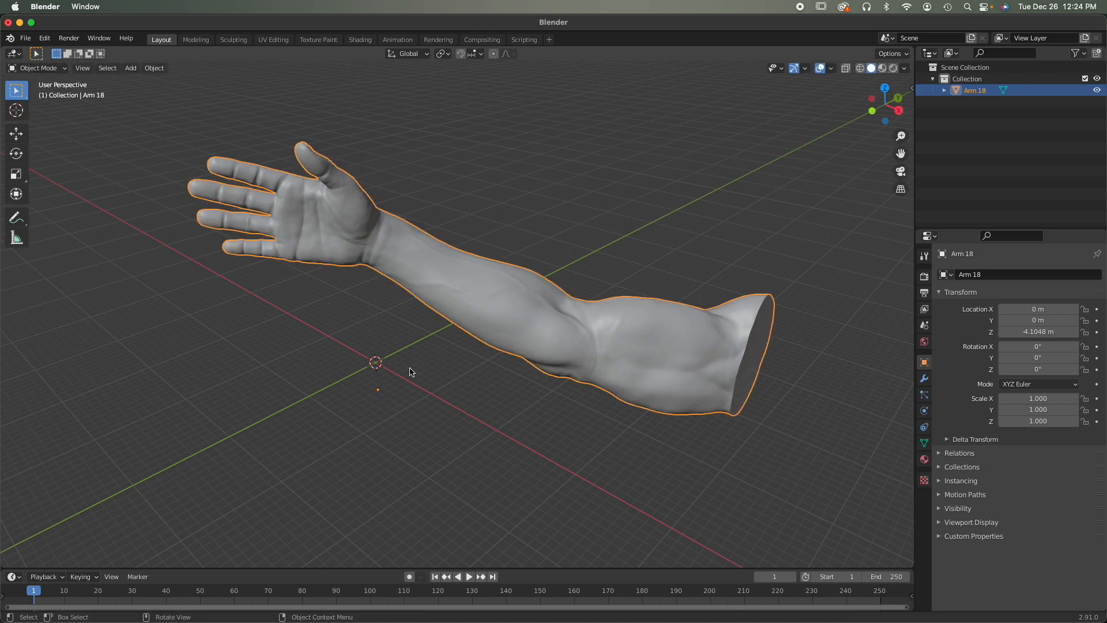
Step: Set the arm's origin to its center of mass by volume
{"action": "right_click", "coordinate": [470, 300]}
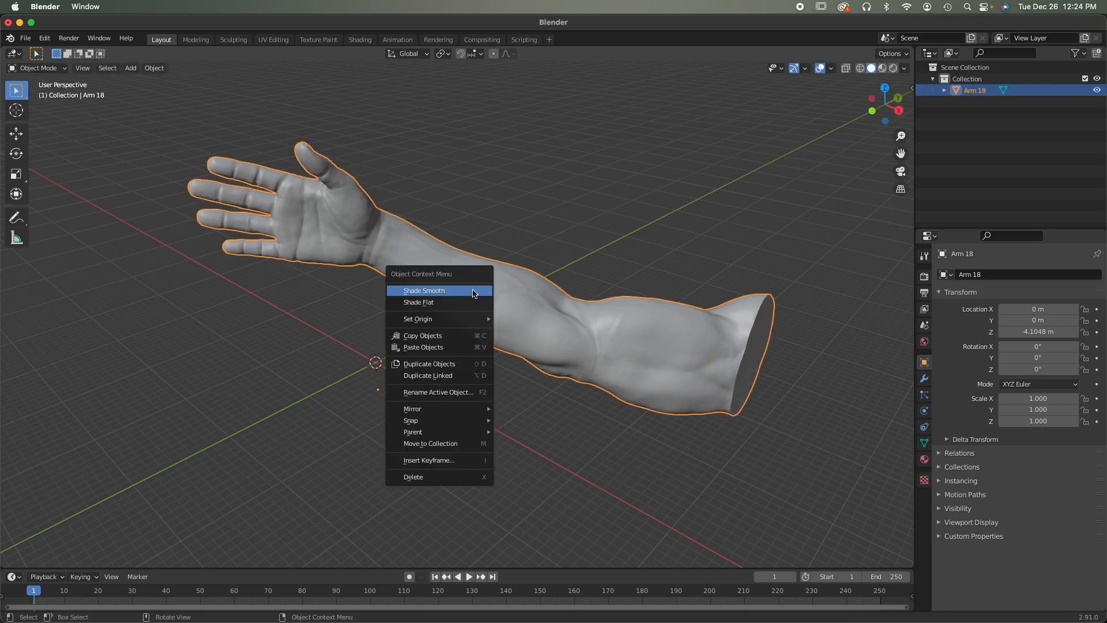
{"action": "mouse_move", "coordinate": [476, 318]}
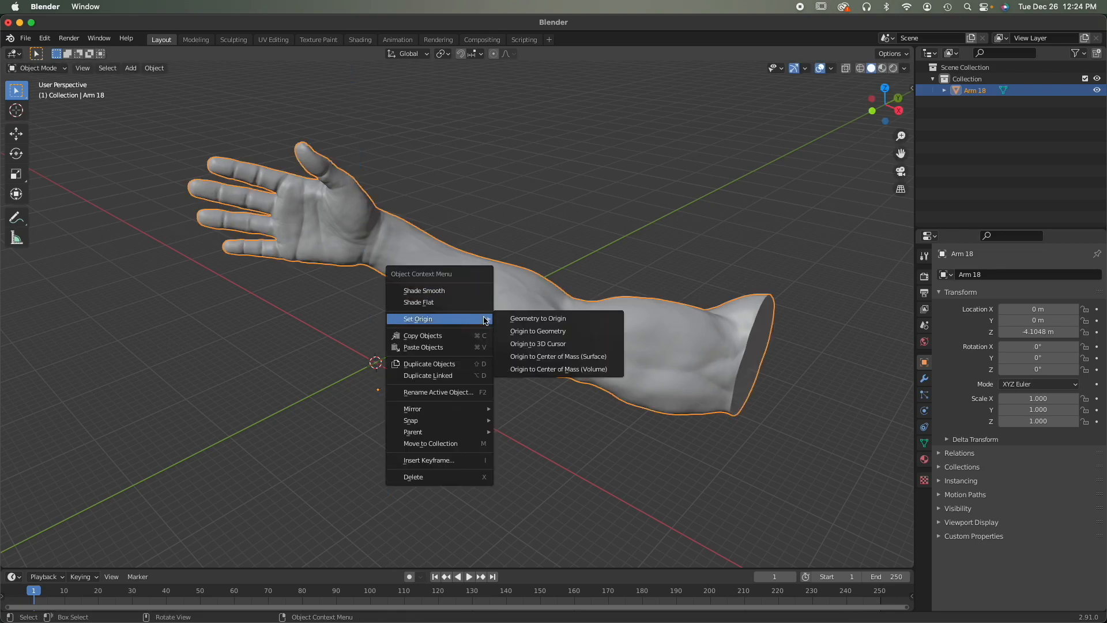
{"action": "left_click", "coordinate": [532, 374]}
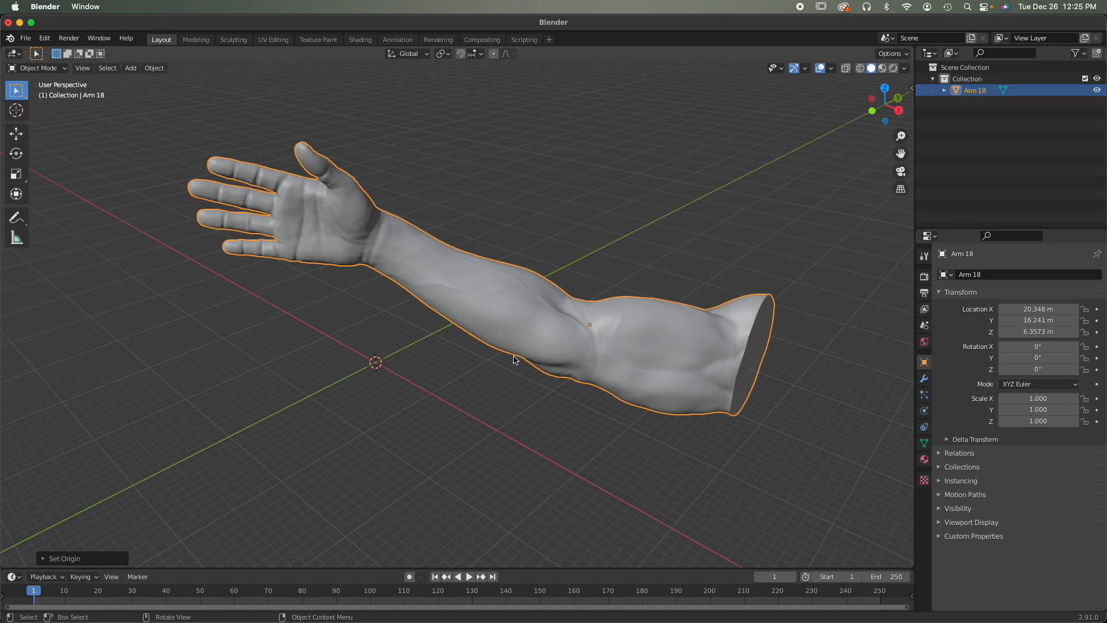
Step: Rotate the arm about -51° around the global Z axis
{"action": "middle_click_drag", "start_coordinate": [396, 414], "coordinate": [385, 378]}
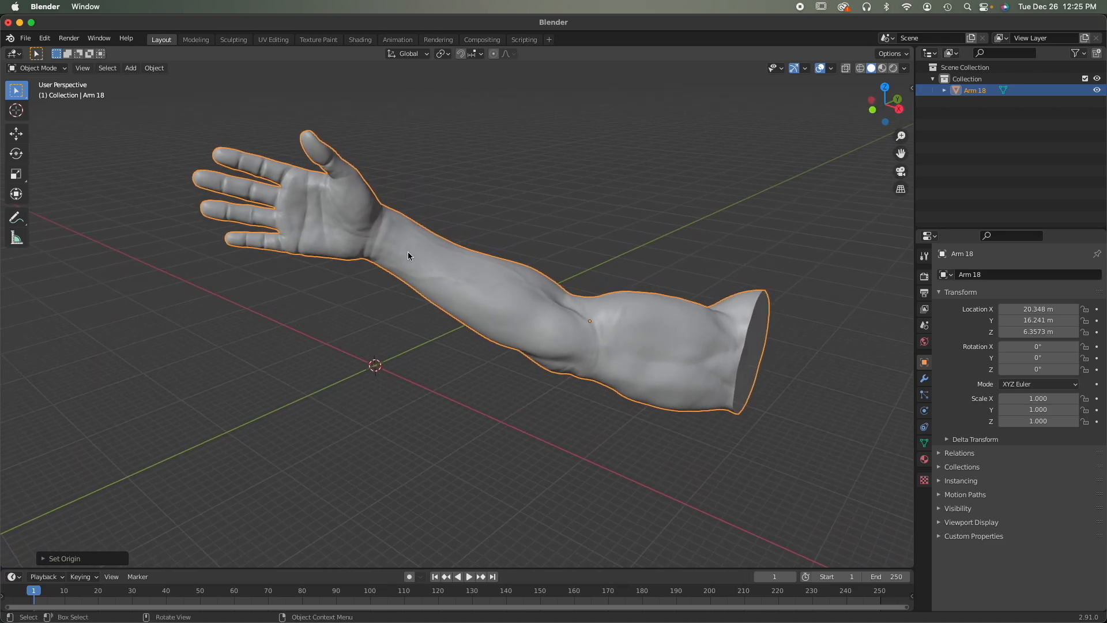
{"action": "scroll", "coordinate": [407, 253], "scroll_direction": "down", "scroll_amount": 2}
{"action": "middle_click_drag", "start_coordinate": [376, 307], "coordinate": [481, 402]}
{"action": "key", "text": "r"}
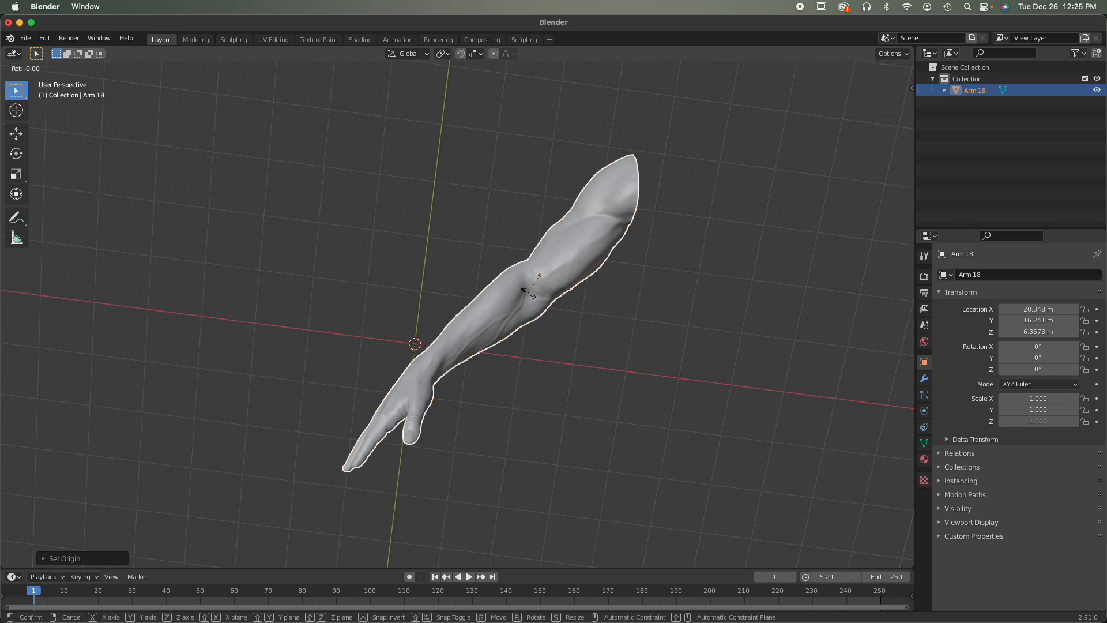
{"action": "key", "text": "x"}
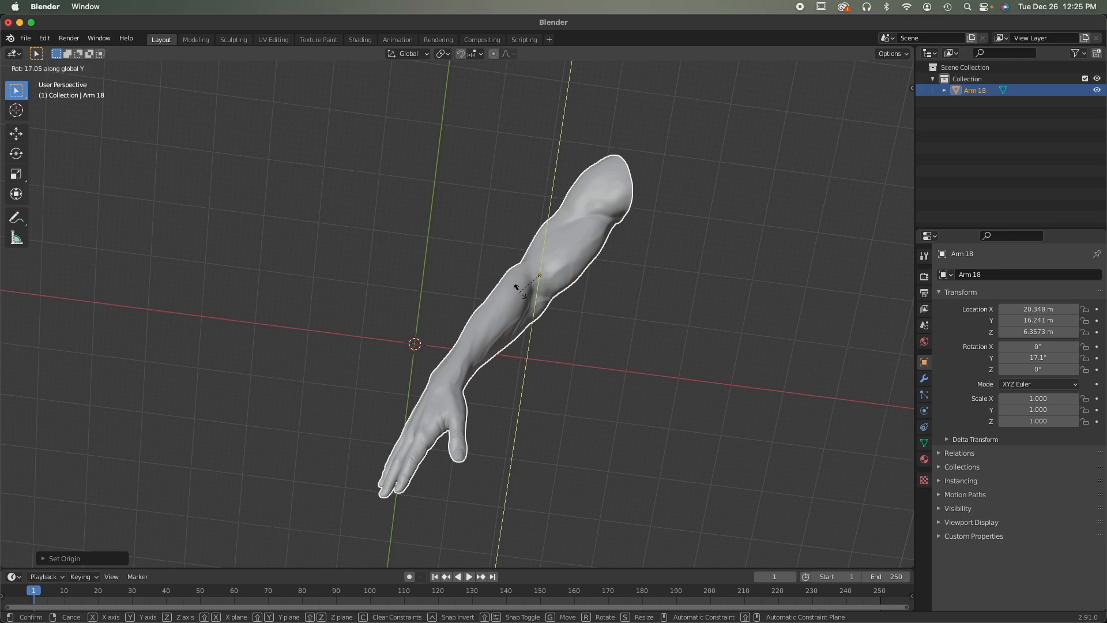
{"action": "key", "text": "z"}
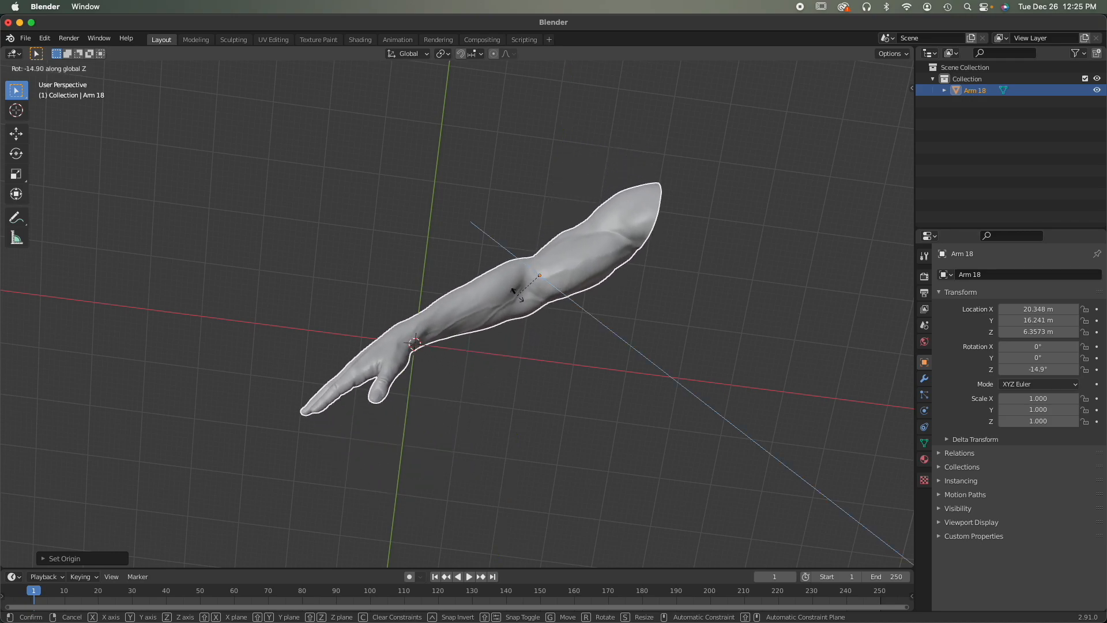
{"action": "left_click", "coordinate": [482, 281]}
Step: Rotate the arm about 64° around the global Y axis so that the hand points upward
{"action": "middle_click_drag", "start_coordinate": [486, 378], "coordinate": [450, 249]}
{"action": "key", "text": "r"}
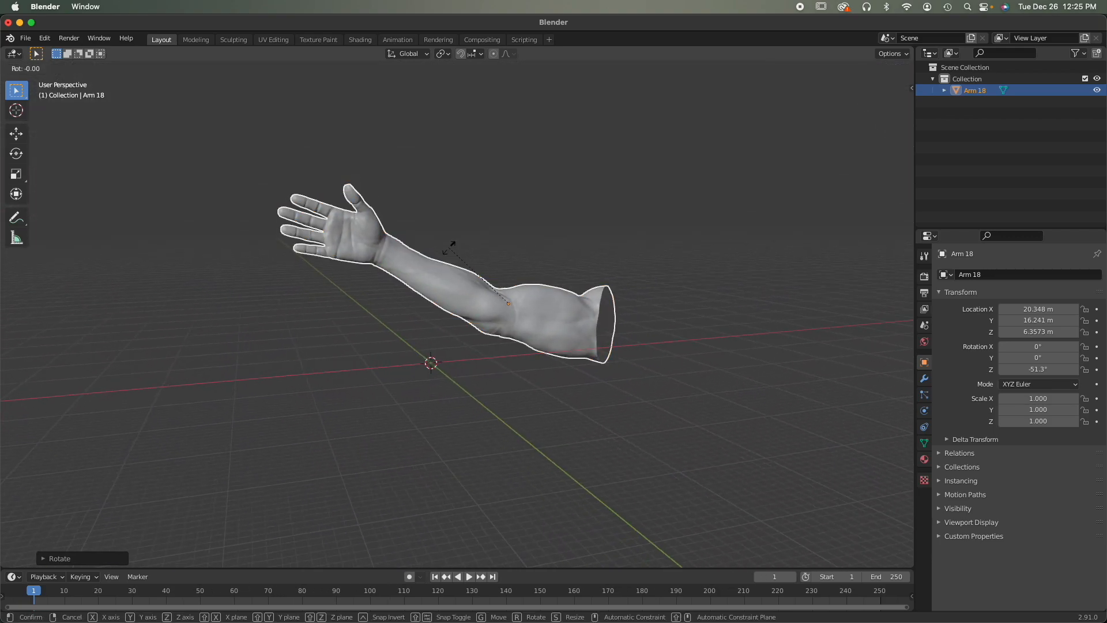
{"action": "key", "text": "y"}
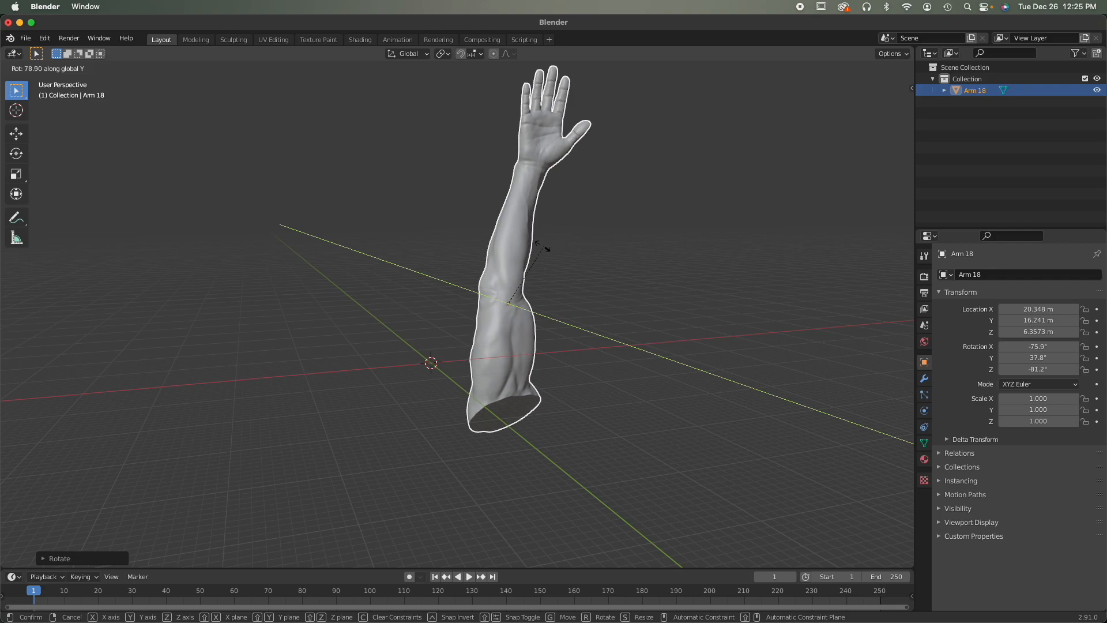
{"action": "key", "text": "c"}
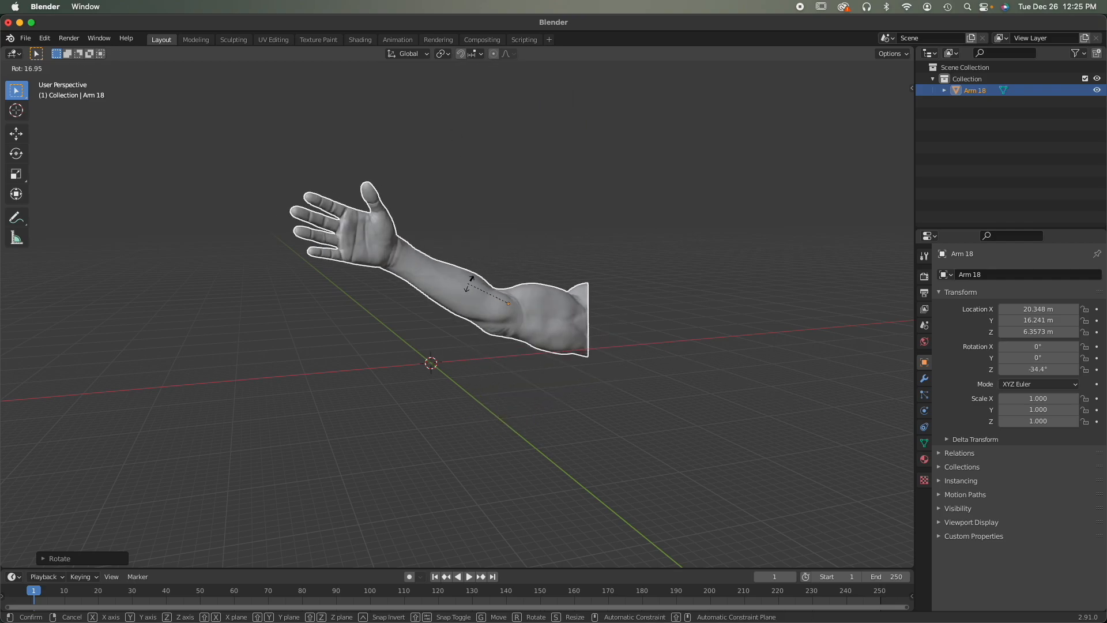
{"action": "key", "text": "y"}
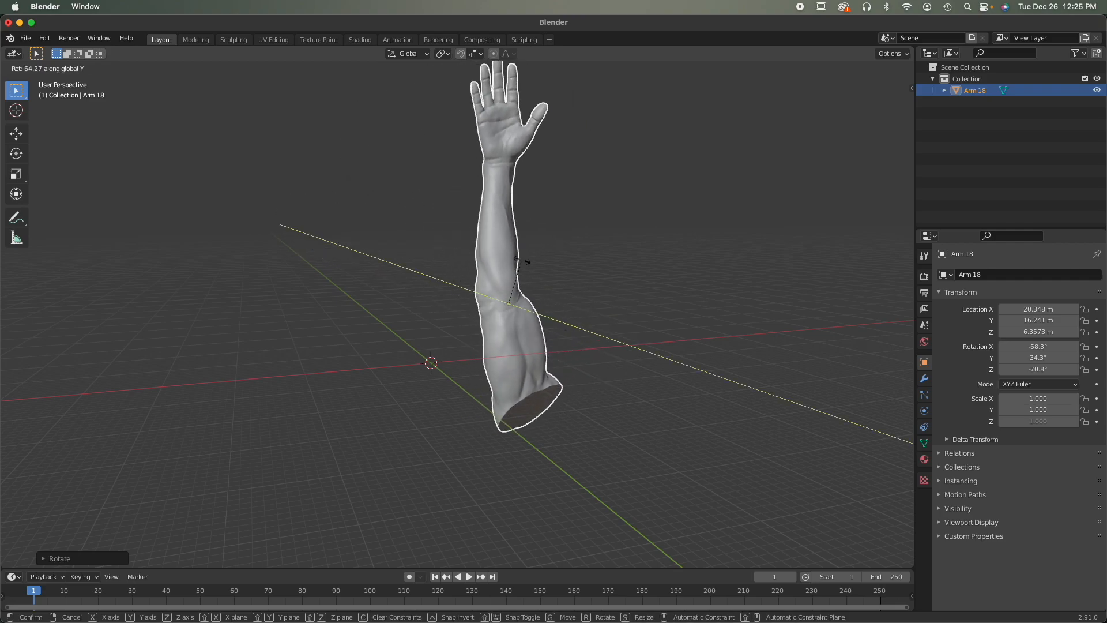
{"action": "left_click", "coordinate": [522, 261]}
{"action": "mouse_move", "coordinate": [413, 329]}
{"action": "middle_mouse_down"}
{"action": "mouse_move", "coordinate": [502, 329]}
{"action": "mouse_move", "coordinate": [424, 326]}
{"action": "middle_mouse_up"}
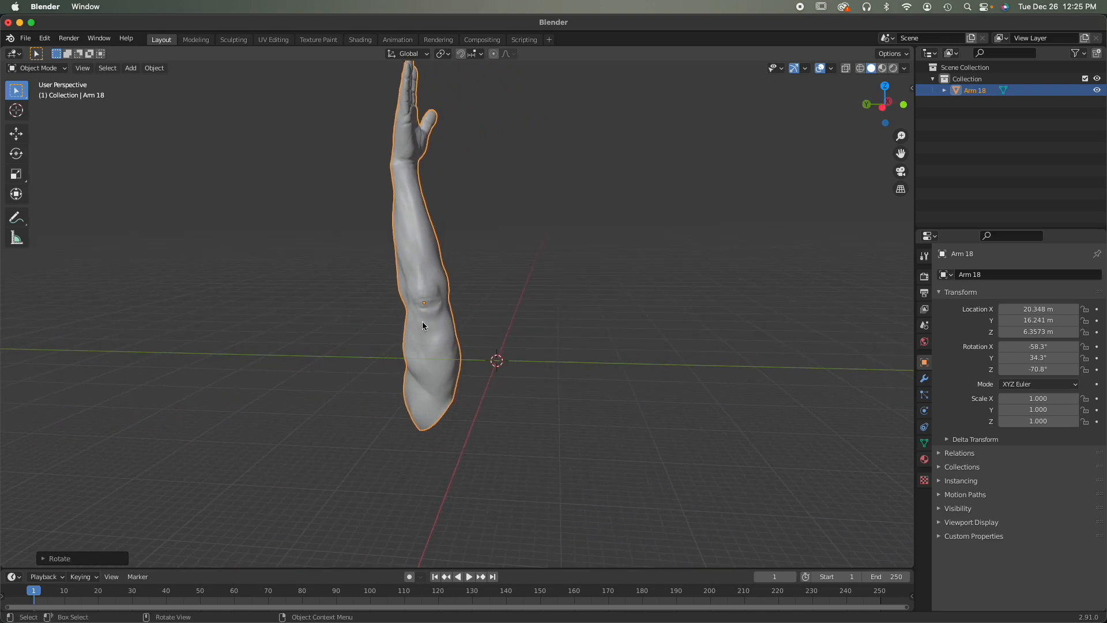
Step: Move the arm over the world origin, to about X -0.28 m, Y -0.92 m, Z 14.3 m
{"action": "key", "text": "g"}
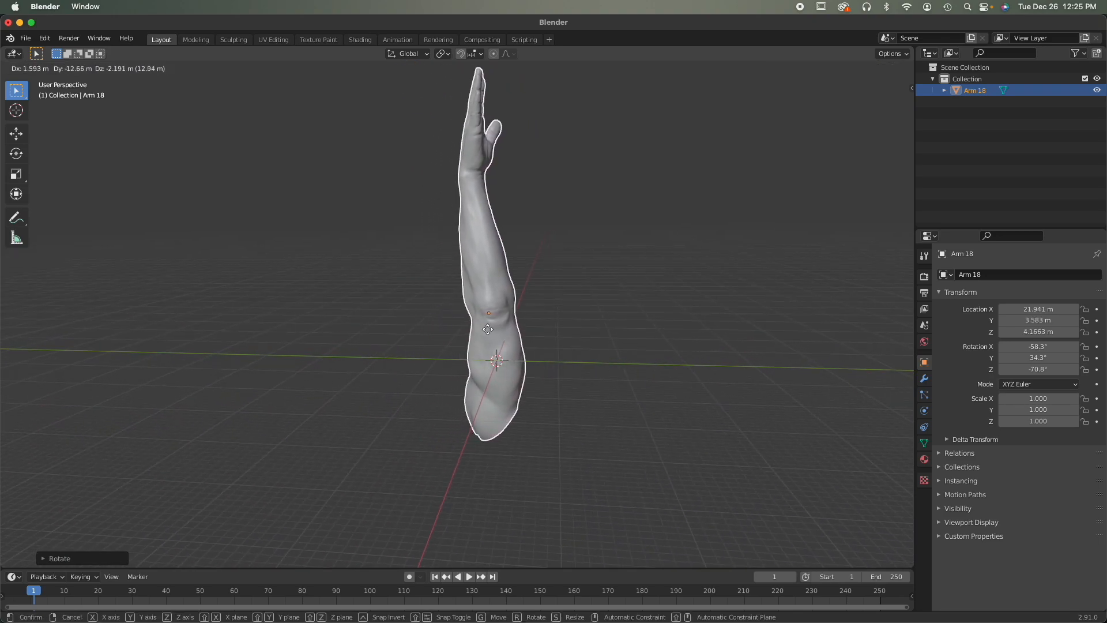
{"action": "left_click", "coordinate": [491, 339]}
{"action": "mouse_move", "coordinate": [462, 365]}
{"action": "middle_mouse_down"}
{"action": "mouse_move", "coordinate": [363, 358]}
{"action": "mouse_move", "coordinate": [478, 354]}
{"action": "middle_mouse_up"}
{"action": "key", "text": "g"}
{"action": "key", "text": "x"}
{"action": "key", "text": "c"}
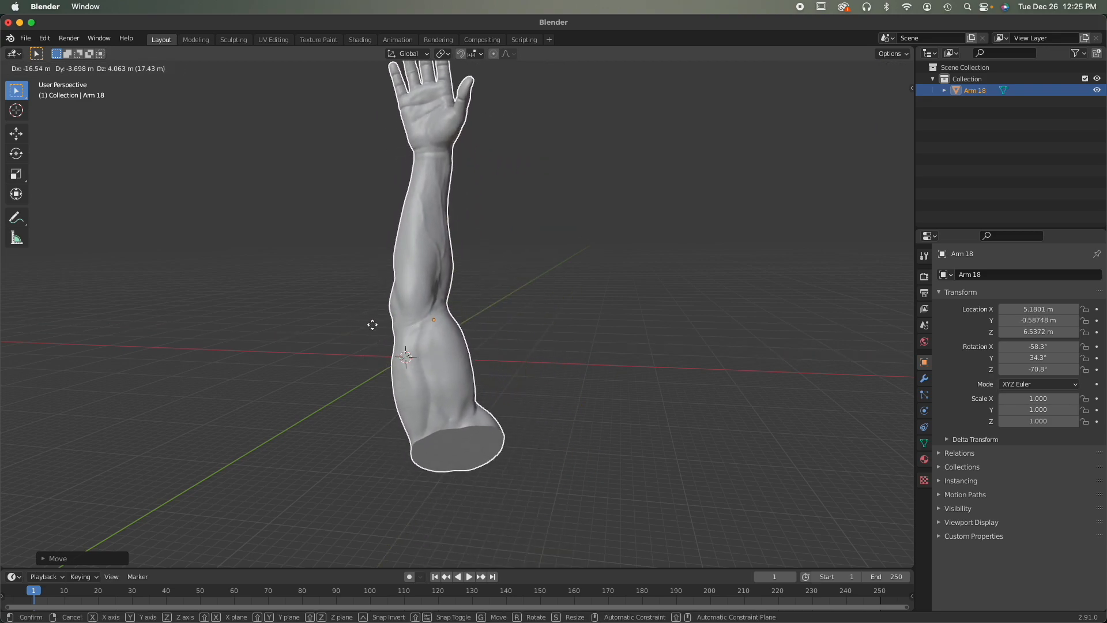
{"action": "left_click", "coordinate": [348, 283]}
{"action": "middle_click_drag", "start_coordinate": [348, 283], "coordinate": [398, 466]}
{"action": "scroll", "coordinate": [559, 361], "scroll_direction": "down", "scroll_amount": 1}
{"action": "middle_click_drag", "start_coordinate": [531, 260], "coordinate": [561, 313], "text": "shift"}
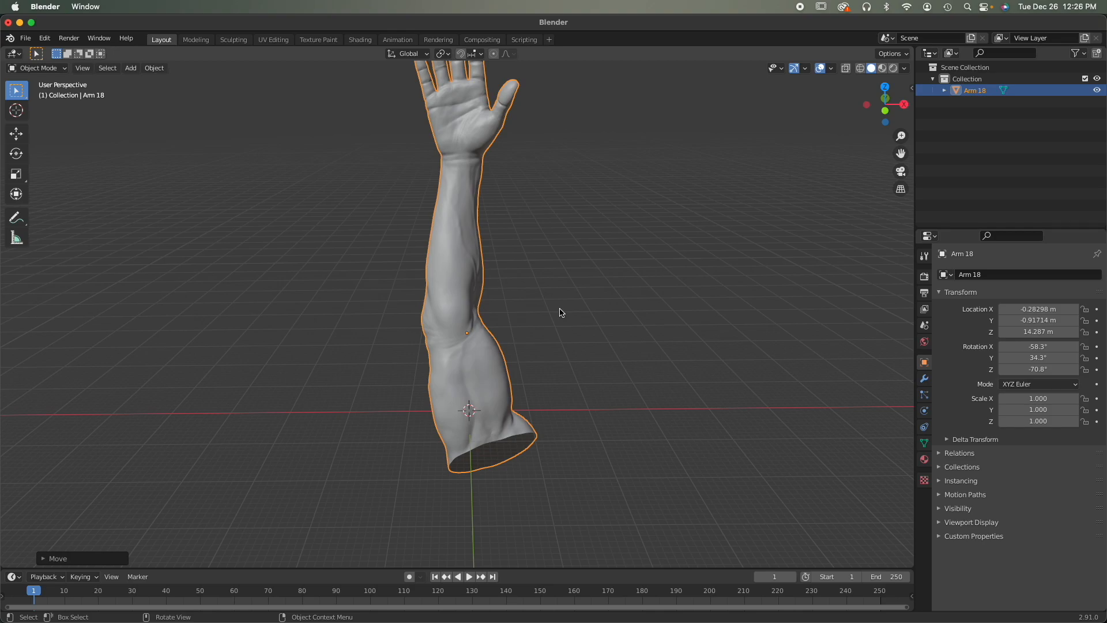
Step: Add an armature at the world origin and scale it up to about 10.3
{"action": "left_click", "coordinate": [132, 69]}
{"action": "left_click", "coordinate": [132, 68]}
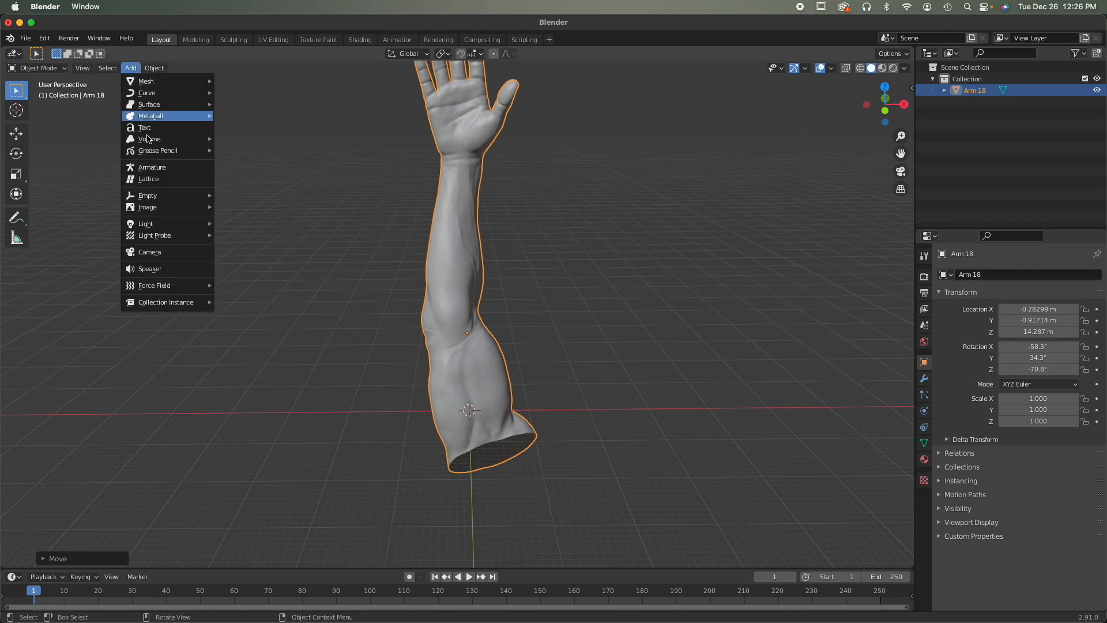
{"action": "left_click", "coordinate": [148, 167]}
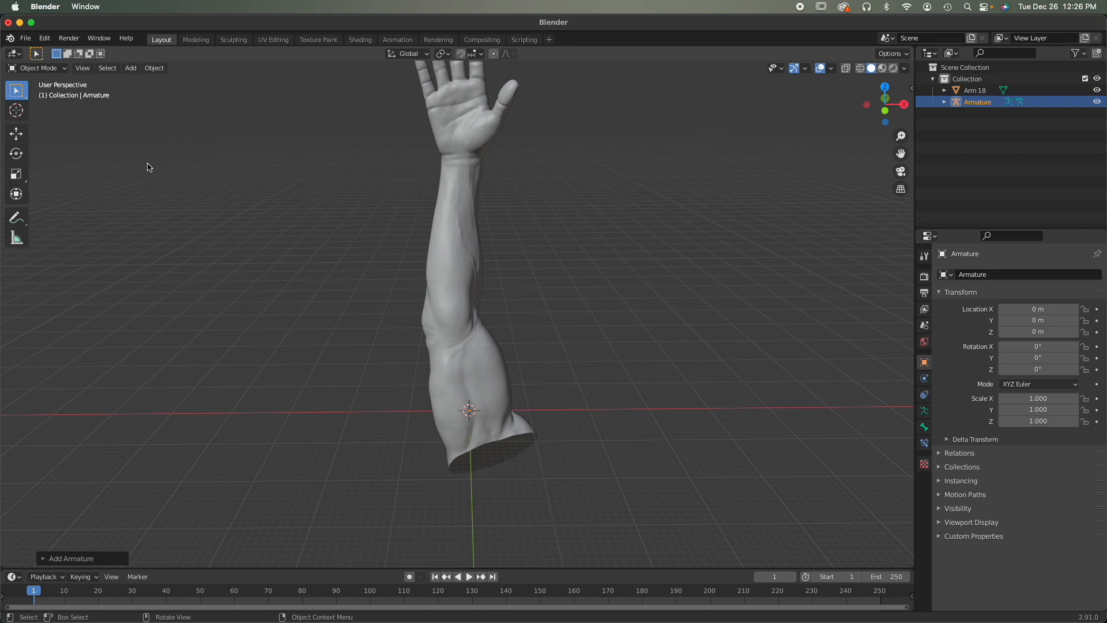
{"action": "key", "text": "s"}
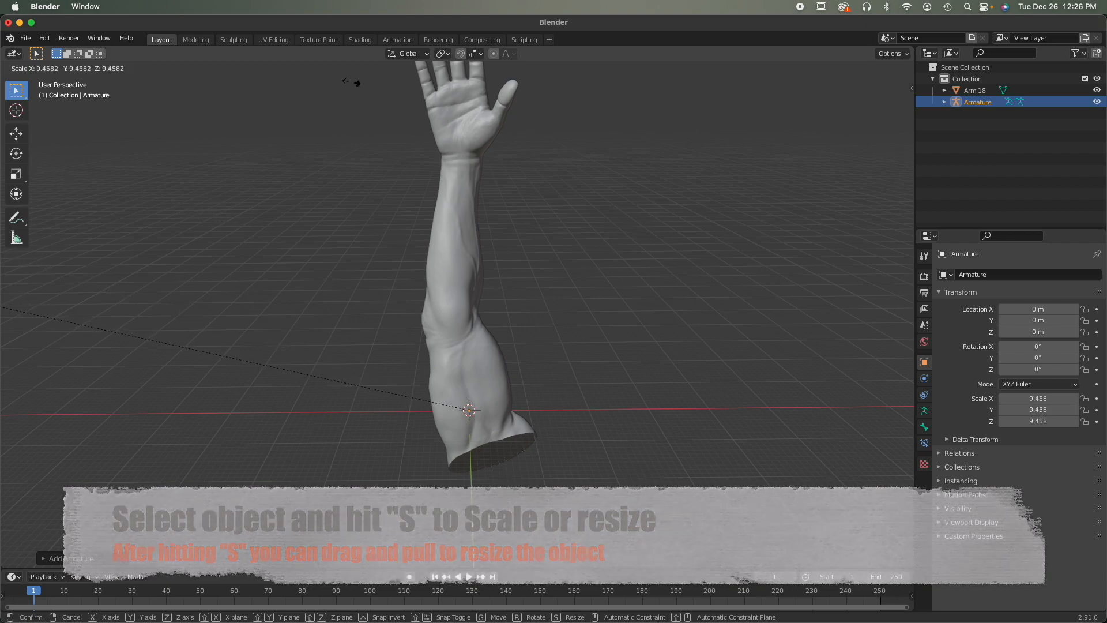
{"action": "left_click", "coordinate": [36, 448]}
{"action": "mouse_move", "coordinate": [313, 444]}
{"action": "middle_mouse_down"}
{"action": "mouse_move", "coordinate": [365, 452]}
{"action": "mouse_move", "coordinate": [423, 440]}
{"action": "mouse_move", "coordinate": [321, 420]}
{"action": "mouse_move", "coordinate": [304, 435]}
{"action": "middle_mouse_up"}
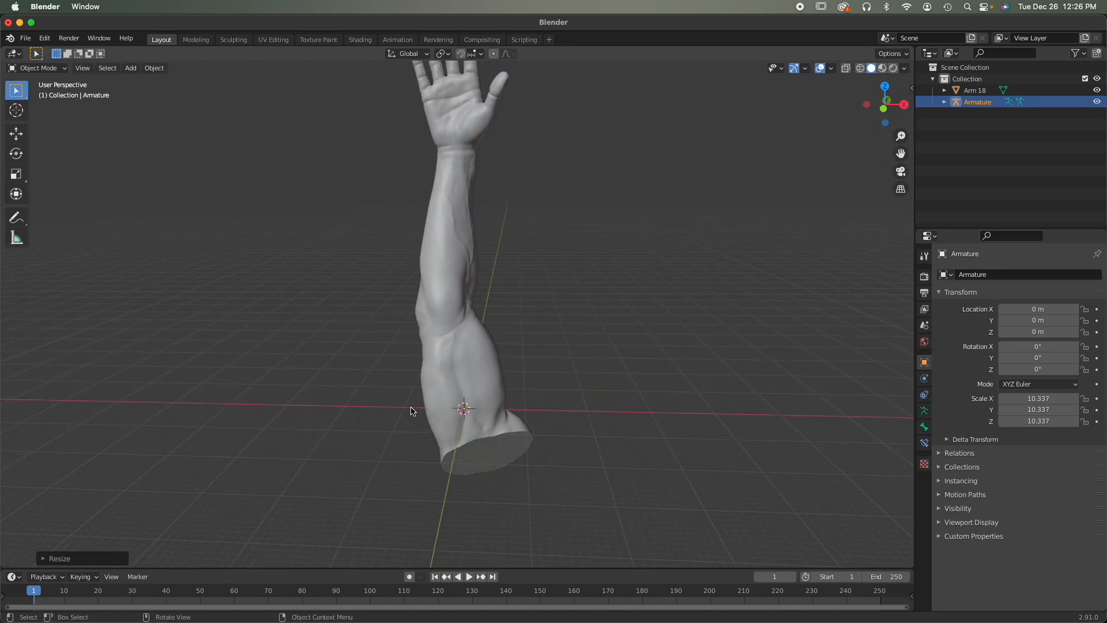
Step: Place the armature beside the upper arm at about X 20.4 m, Y 1.1 m, Z -6 m and enlarge it to a scale of about 26.2
{"action": "key", "text": "g"}
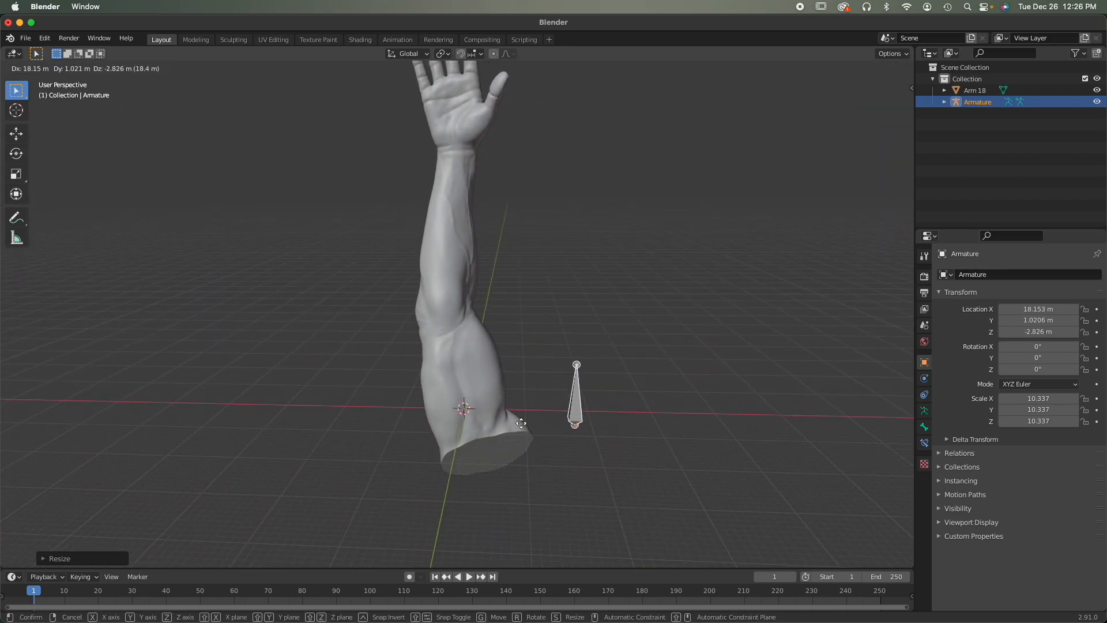
{"action": "left_click", "coordinate": [555, 407]}
{"action": "key", "text": "s"}
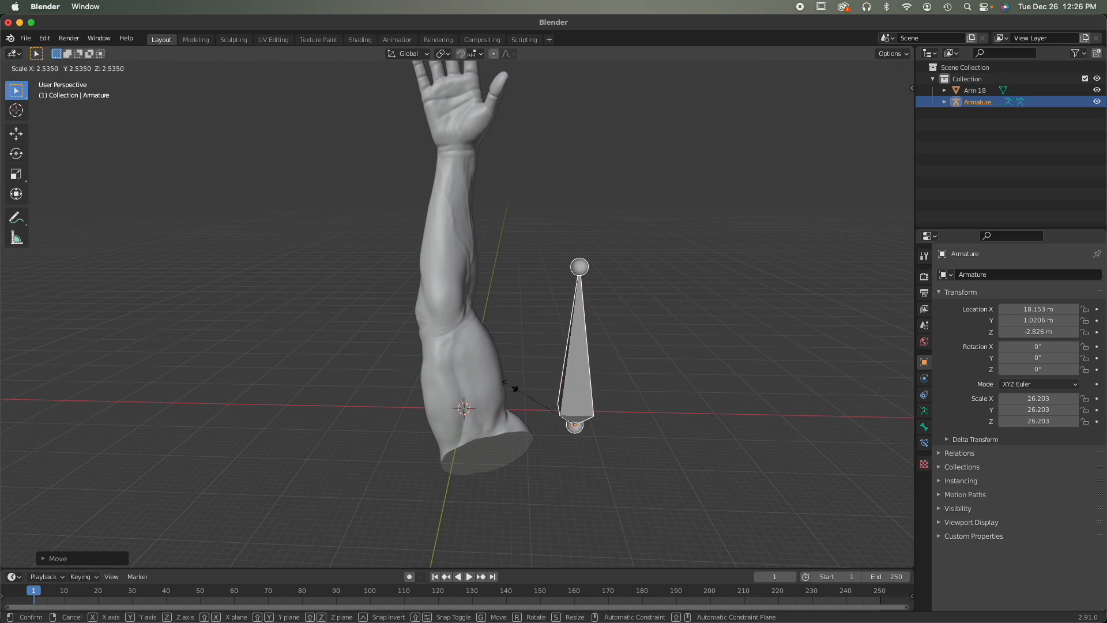
{"action": "left_click", "coordinate": [513, 388]}
{"action": "mouse_move", "coordinate": [473, 447]}
{"action": "middle_mouse_down"}
{"action": "mouse_move", "coordinate": [502, 455]}
{"action": "mouse_move", "coordinate": [522, 440]}
{"action": "mouse_move", "coordinate": [466, 437]}
{"action": "middle_mouse_up"}
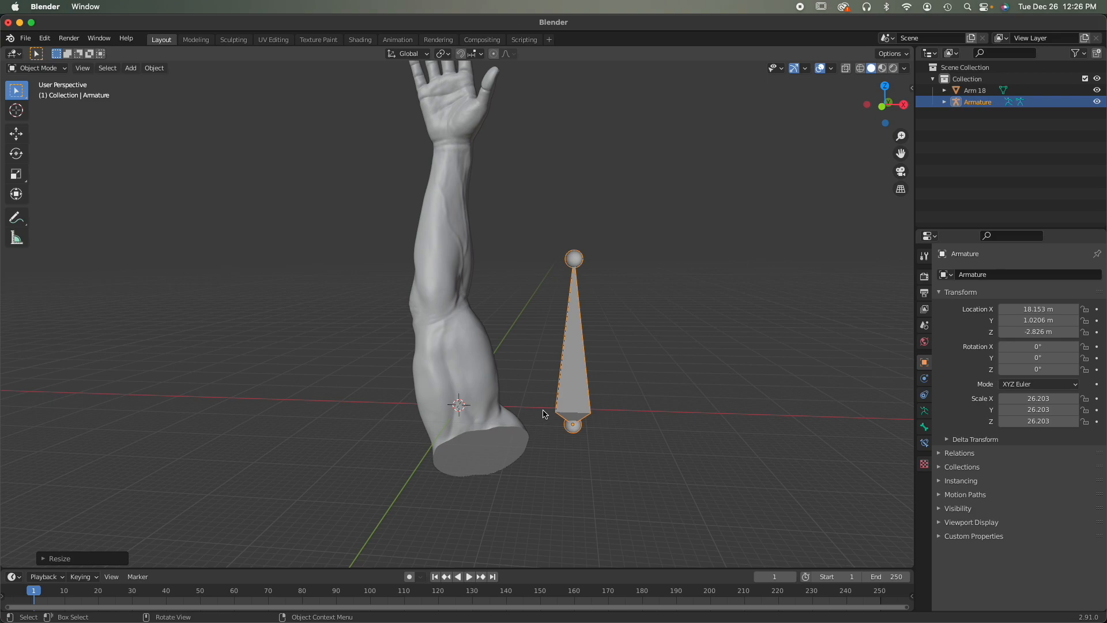
{"action": "key", "text": "g"}
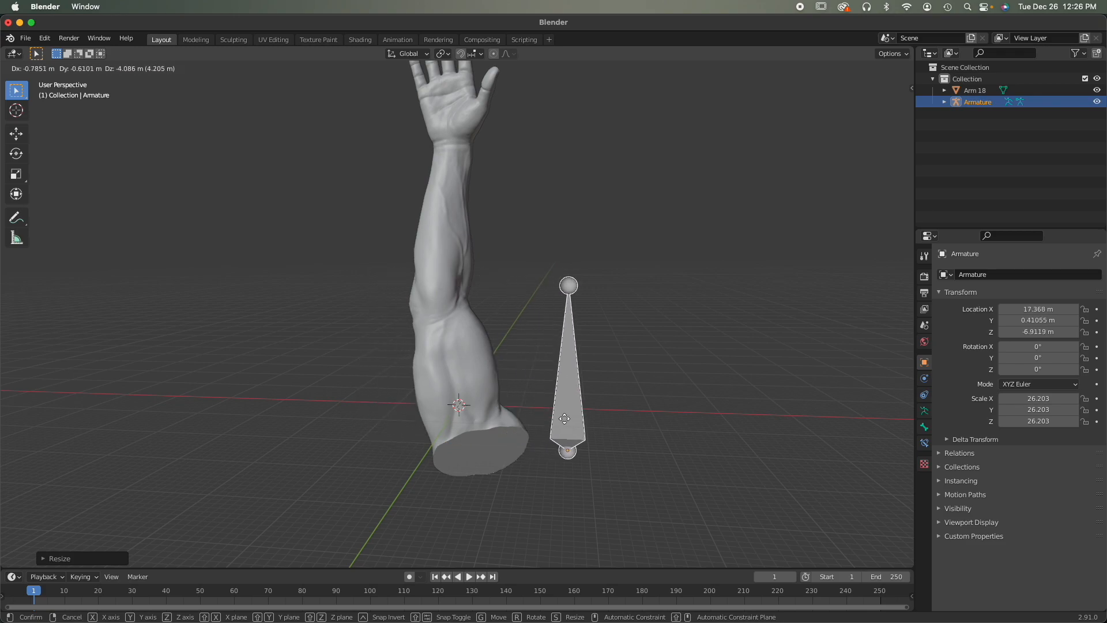
{"action": "left_click", "coordinate": [585, 416]}
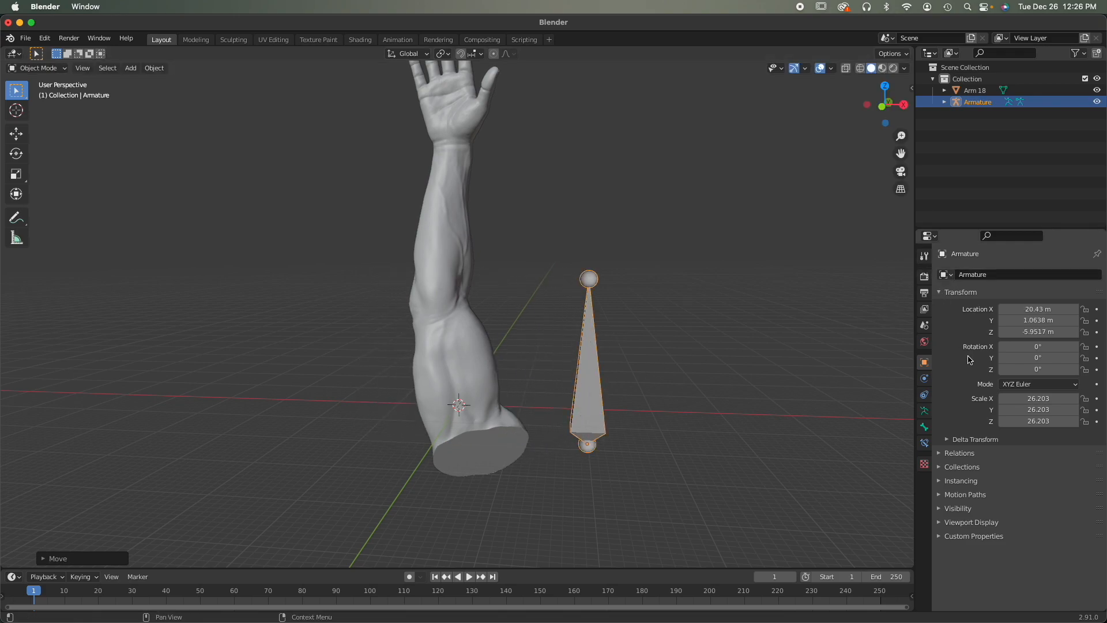
Step: Set the armature's viewport display to In Front so the bone draws over the arm mesh
{"action": "left_click", "coordinate": [925, 412]}
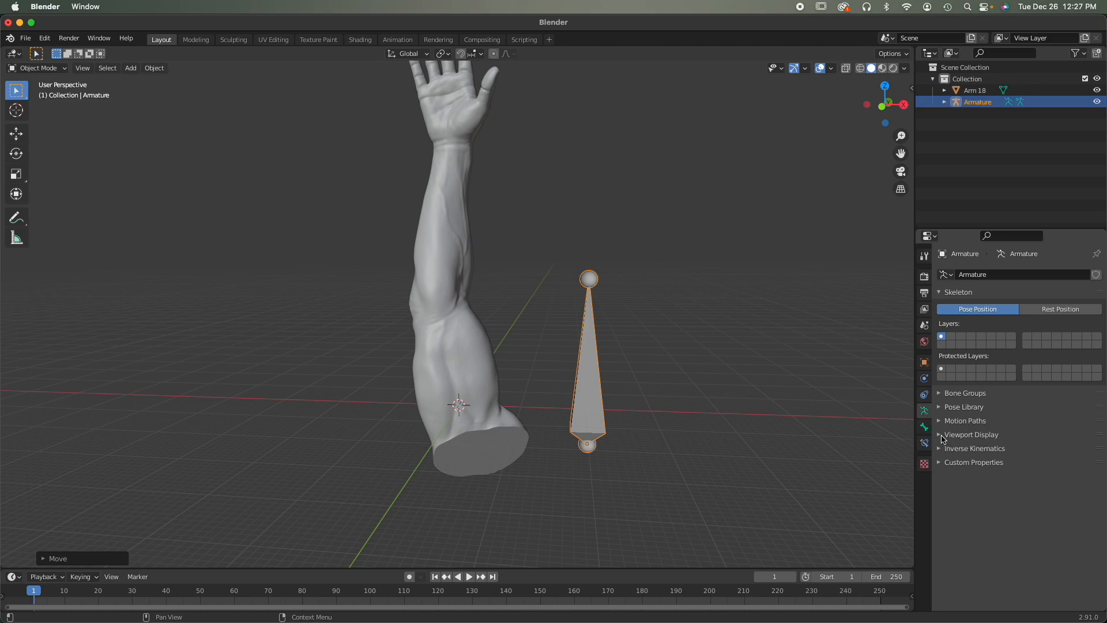
{"action": "left_click", "coordinate": [942, 435]}
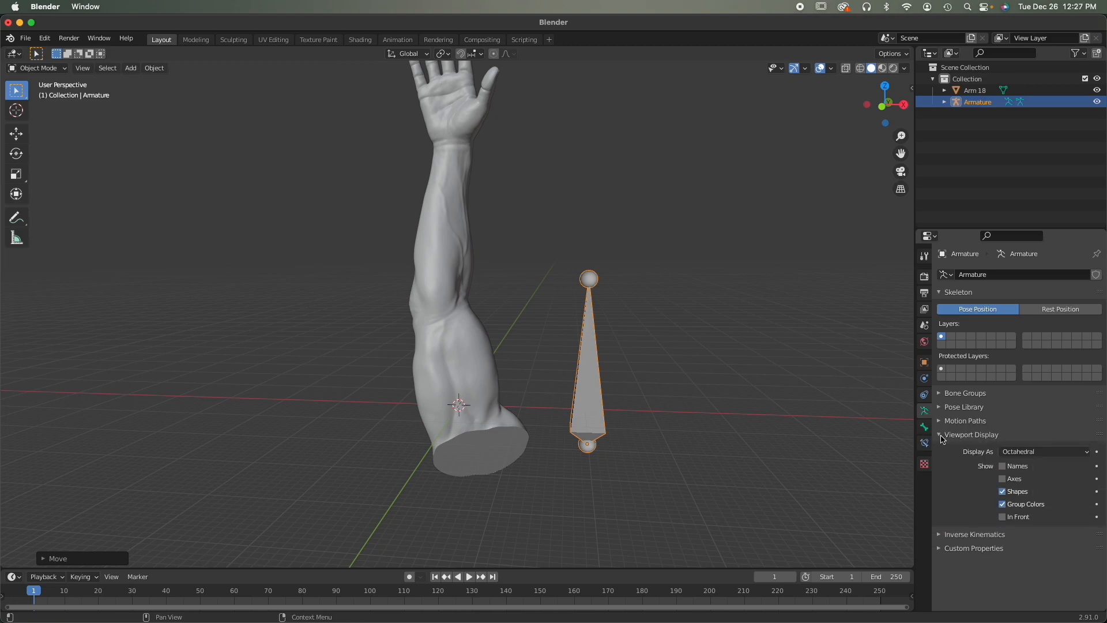
{"action": "left_click", "coordinate": [1006, 518]}
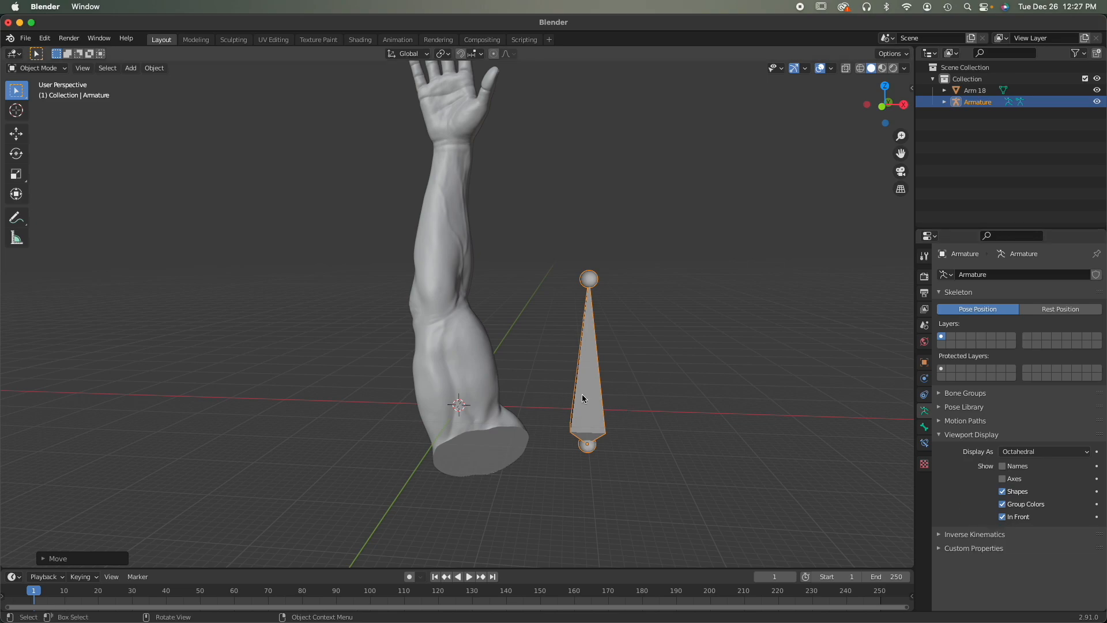
Step: Move the armature about 21 m onto the upper arm, with its tip near the elbow
{"action": "key", "text": "g"}
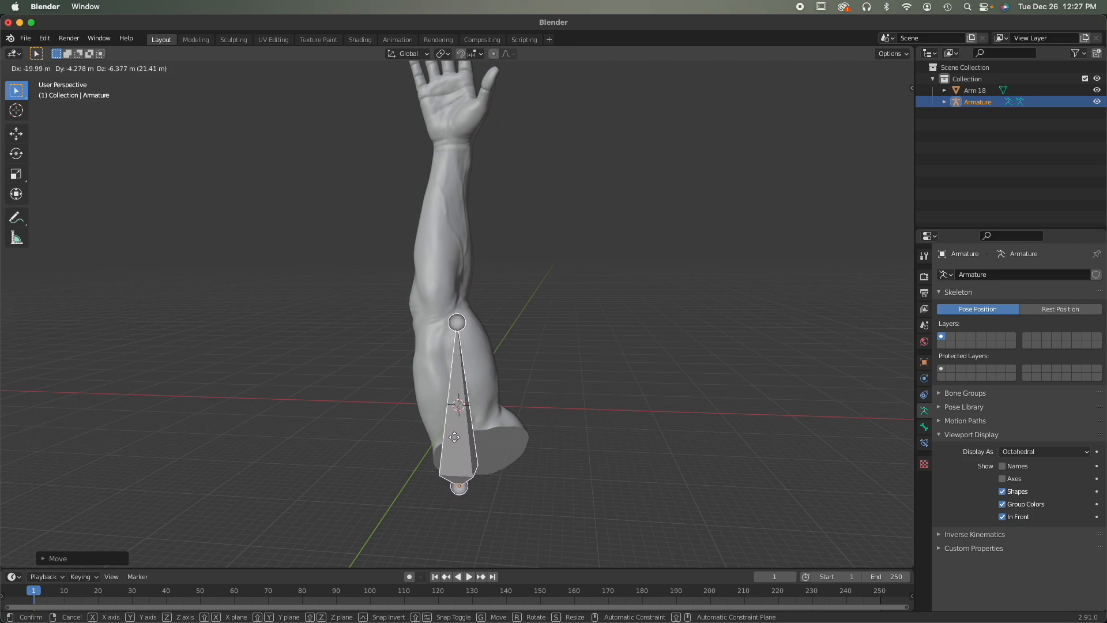
{"action": "left_click", "coordinate": [458, 437]}
{"action": "middle_click_drag", "start_coordinate": [458, 436], "coordinate": [563, 430]}
{"action": "scroll", "coordinate": [572, 406], "scroll_direction": "up", "scroll_amount": 2}
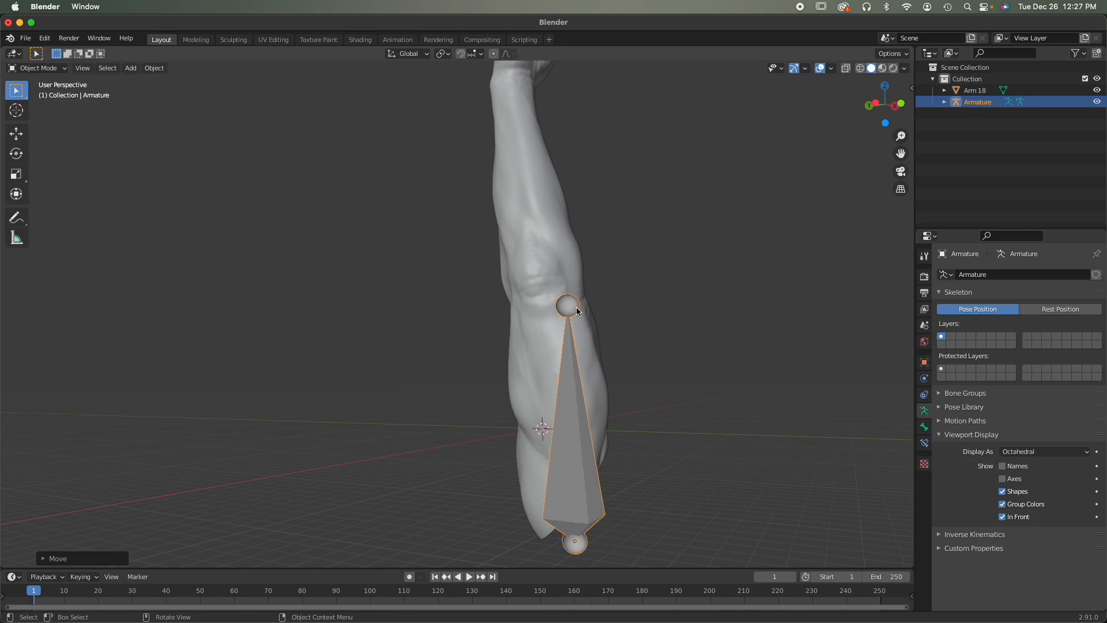
Step: Rotate the armature from the side and front views so its tip leans toward the middle of the elbow
{"action": "left_click", "coordinate": [566, 375]}
{"action": "left_click", "coordinate": [577, 406]}
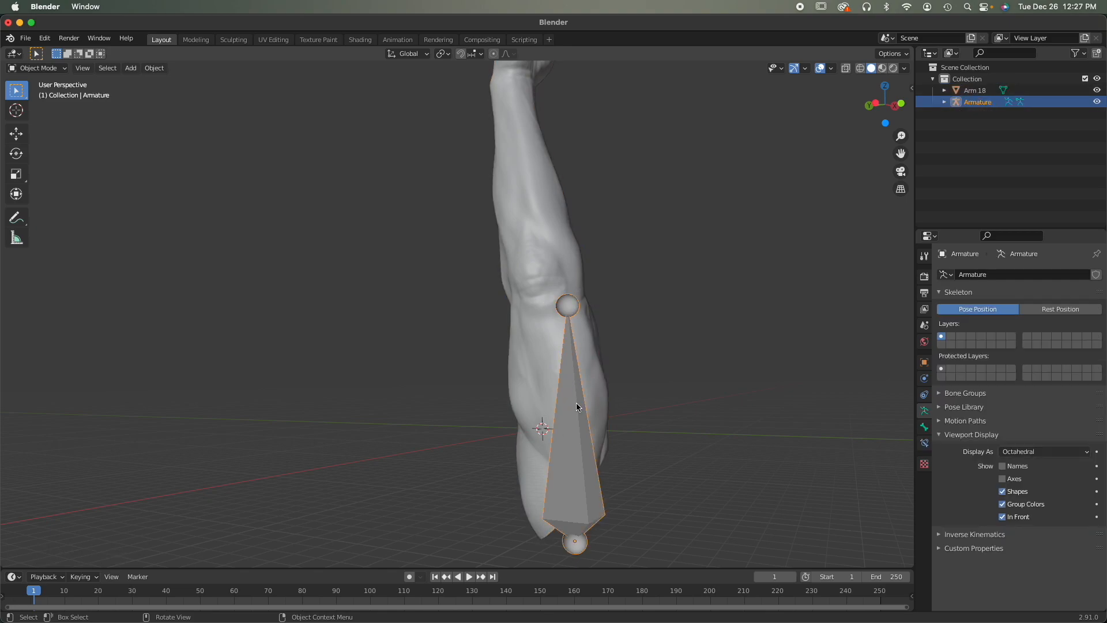
{"action": "key", "text": "r"}
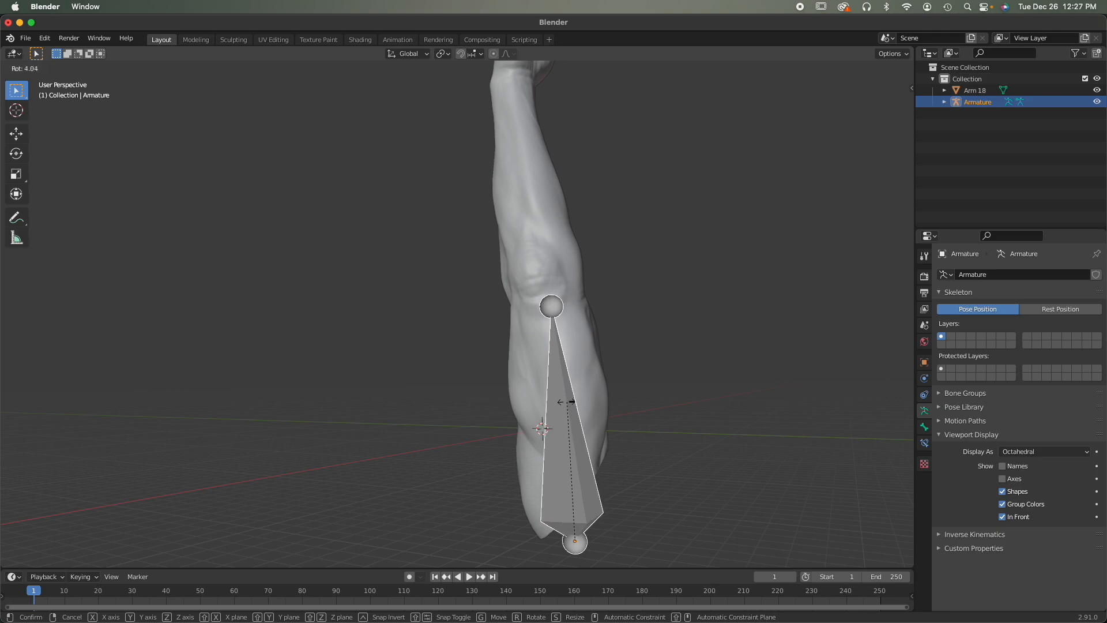
{"action": "left_click", "coordinate": [559, 400]}
{"action": "middle_click_drag", "start_coordinate": [557, 398], "coordinate": [522, 424]}
{"action": "key", "text": "r"}
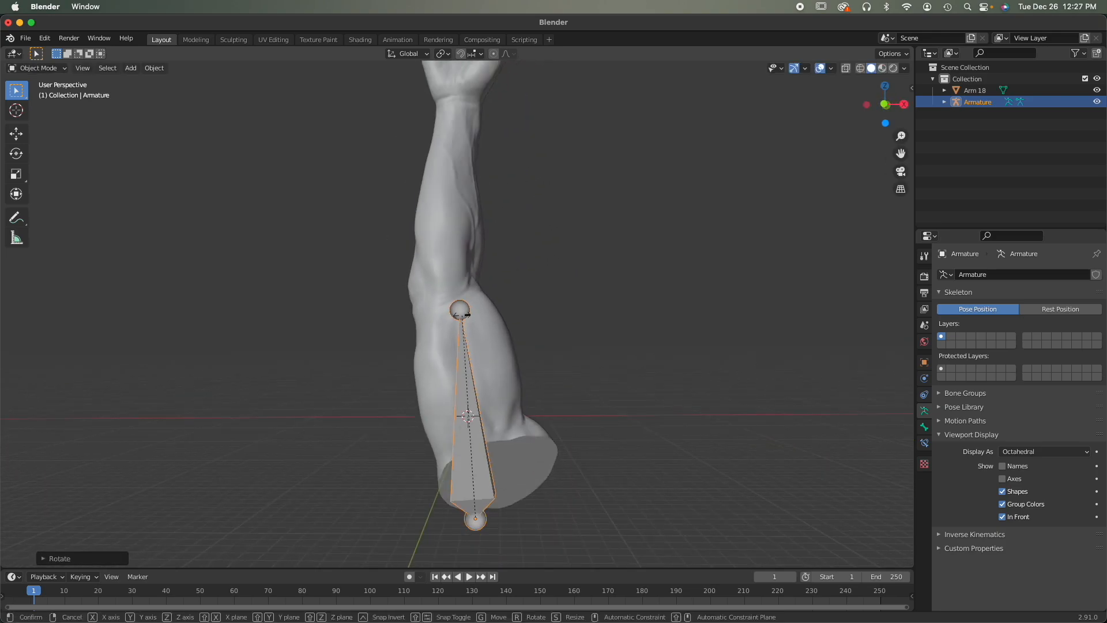
{"action": "left_click", "coordinate": [441, 322]}
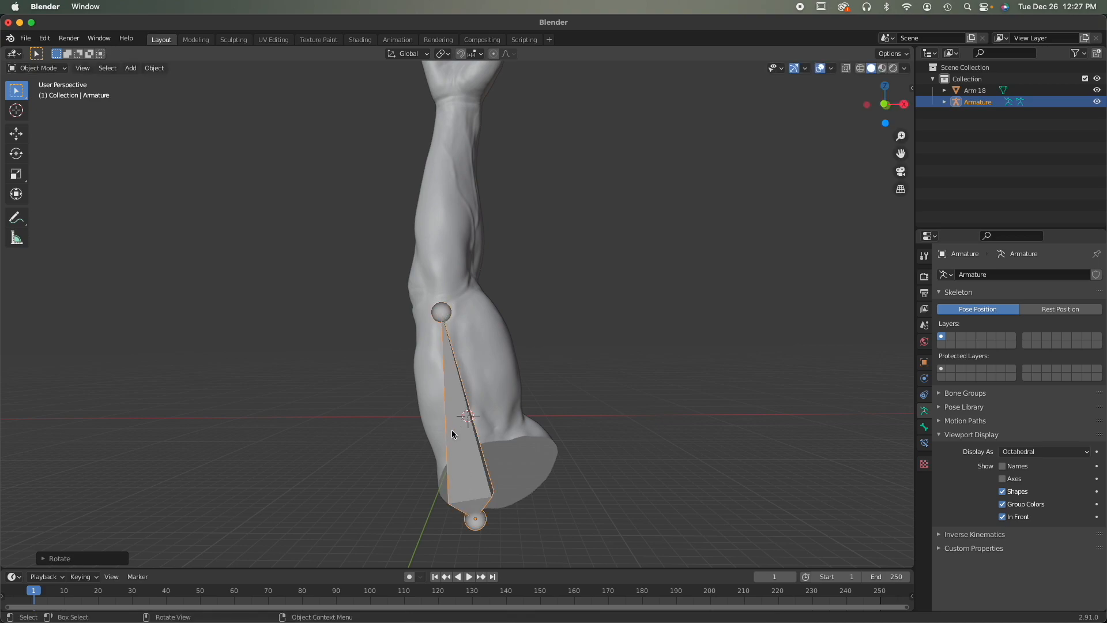
Step: Shift the armature about 1.8 m toward the center of the upper arm and rotate its tip back toward the elbow
{"action": "key", "text": "g"}
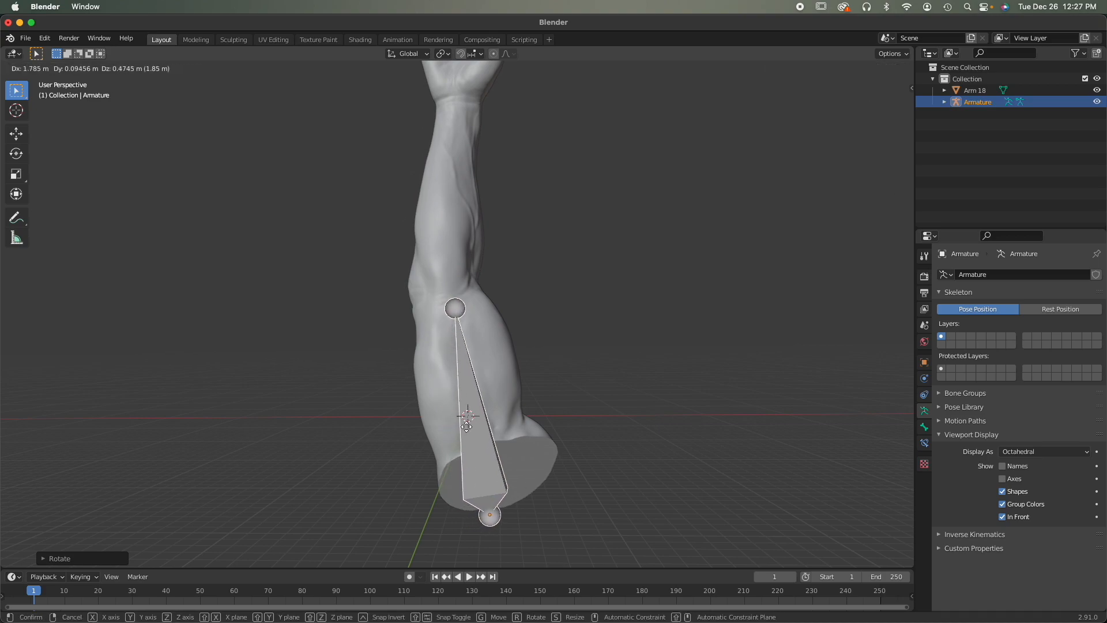
{"action": "left_click", "coordinate": [465, 424]}
{"action": "key", "text": "r"}
{"action": "left_click", "coordinate": [456, 315]}
Step: Rotate the armature from the opposite side view to center its tip inside the elbow
{"action": "scroll", "coordinate": [499, 454], "scroll_direction": "down", "scroll_amount": 1}
{"action": "middle_click_drag", "start_coordinate": [501, 455], "coordinate": [388, 458]}
{"action": "scroll", "coordinate": [390, 336], "scroll_direction": "up", "scroll_amount": 2}
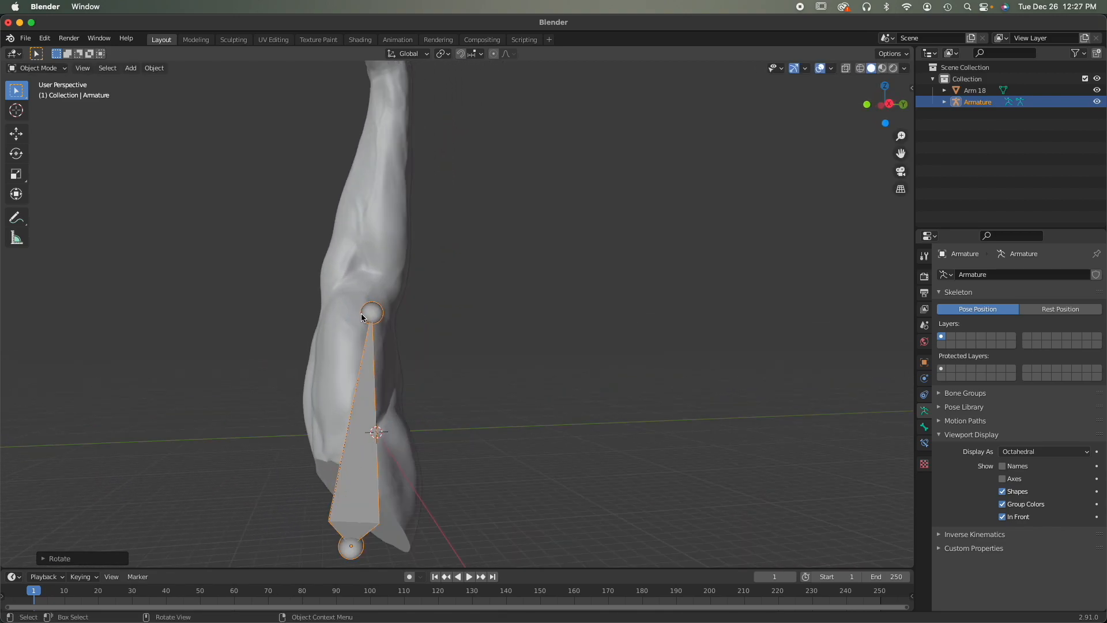
{"action": "key", "text": "r"}
{"action": "left_click", "coordinate": [345, 312]}
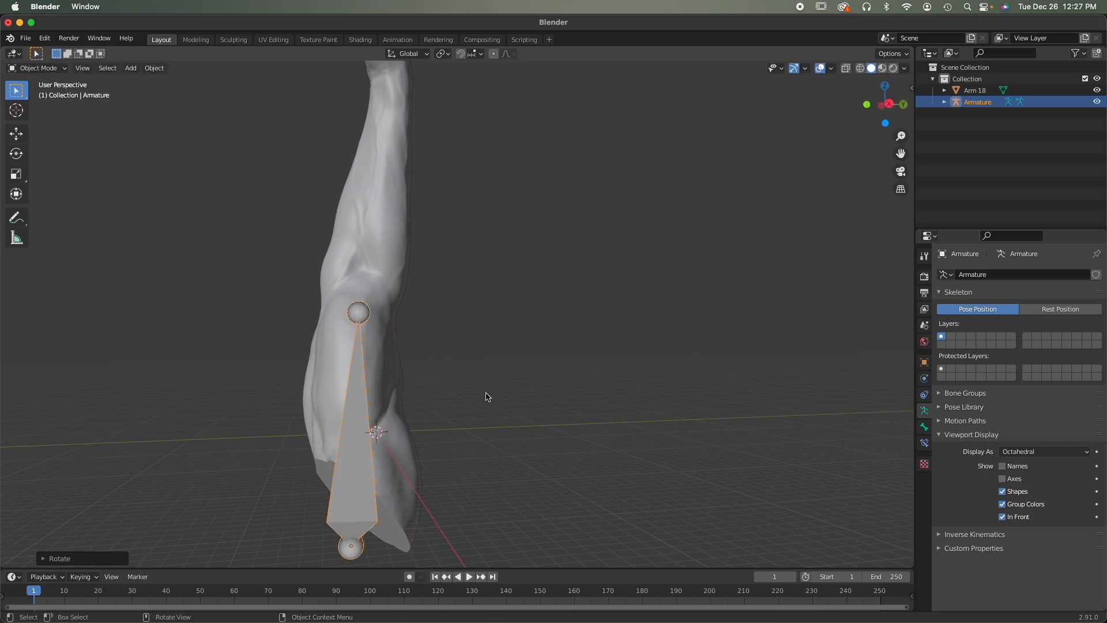
Step: Select the armature and switch it to Edit Mode
{"action": "scroll", "coordinate": [486, 397], "scroll_direction": "down", "scroll_amount": 1}
{"action": "middle_click_drag", "start_coordinate": [464, 449], "coordinate": [548, 369]}
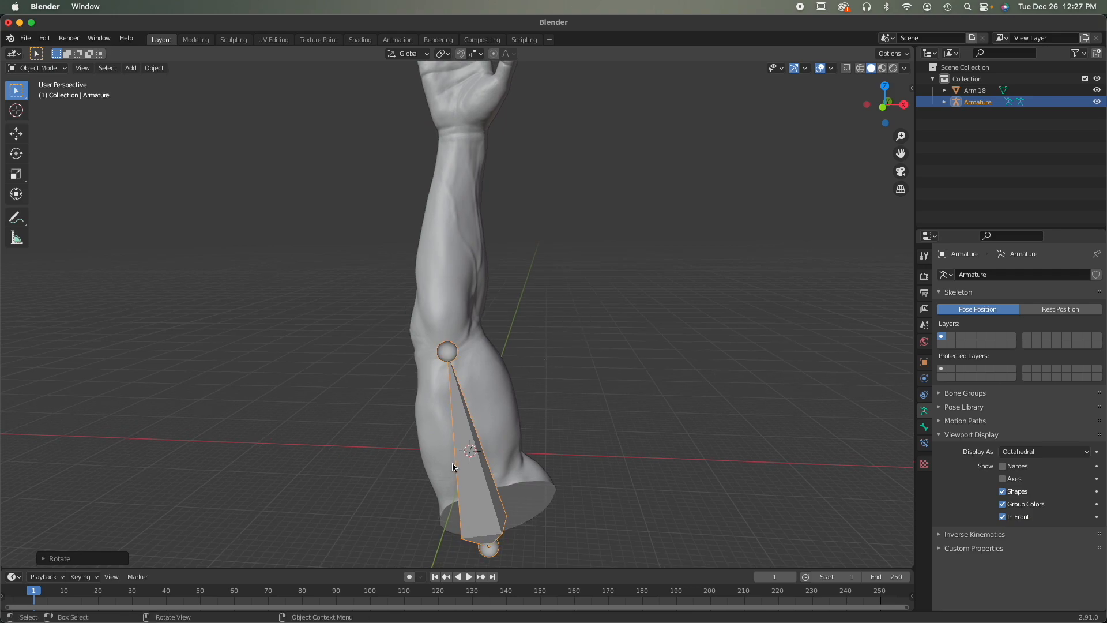
{"action": "left_click", "coordinate": [475, 497]}
{"action": "left_click", "coordinate": [476, 485]}
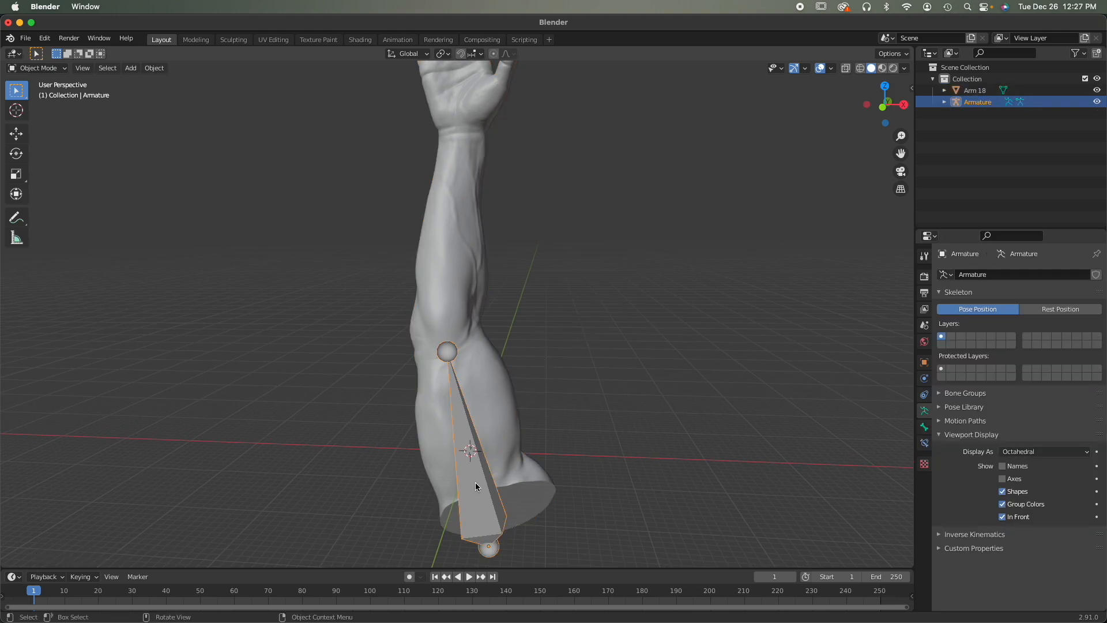
{"action": "left_click", "coordinate": [51, 69]}
{"action": "left_click", "coordinate": [39, 94]}
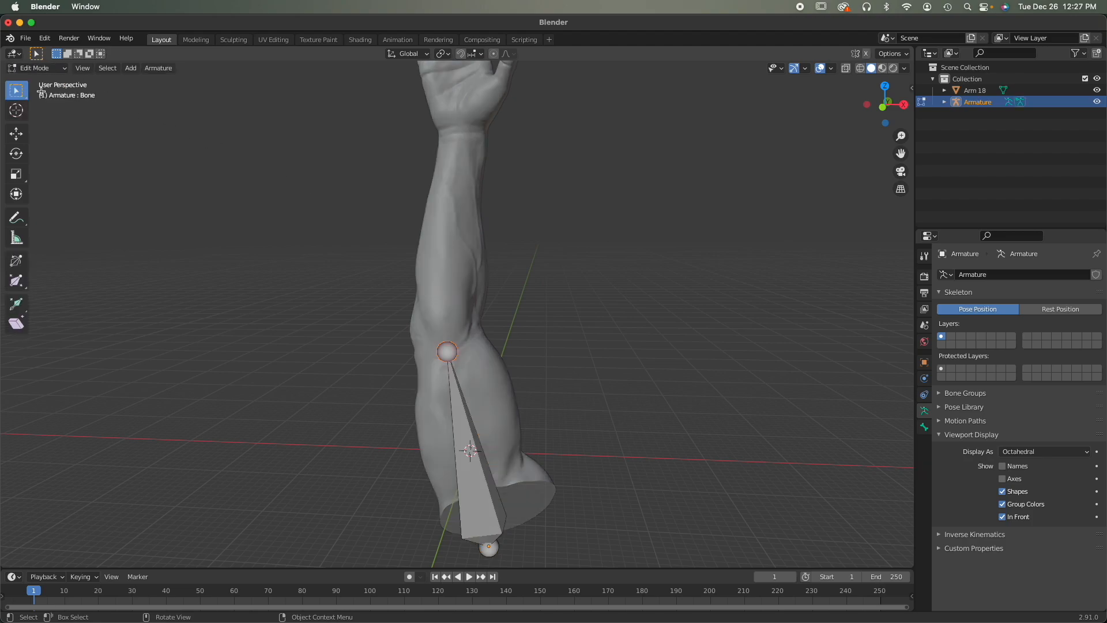
Step: Extrude a forearm bone about 28 m long from the elbow joint to the wrist
{"action": "scroll", "coordinate": [469, 235], "scroll_direction": "up", "scroll_amount": 5}
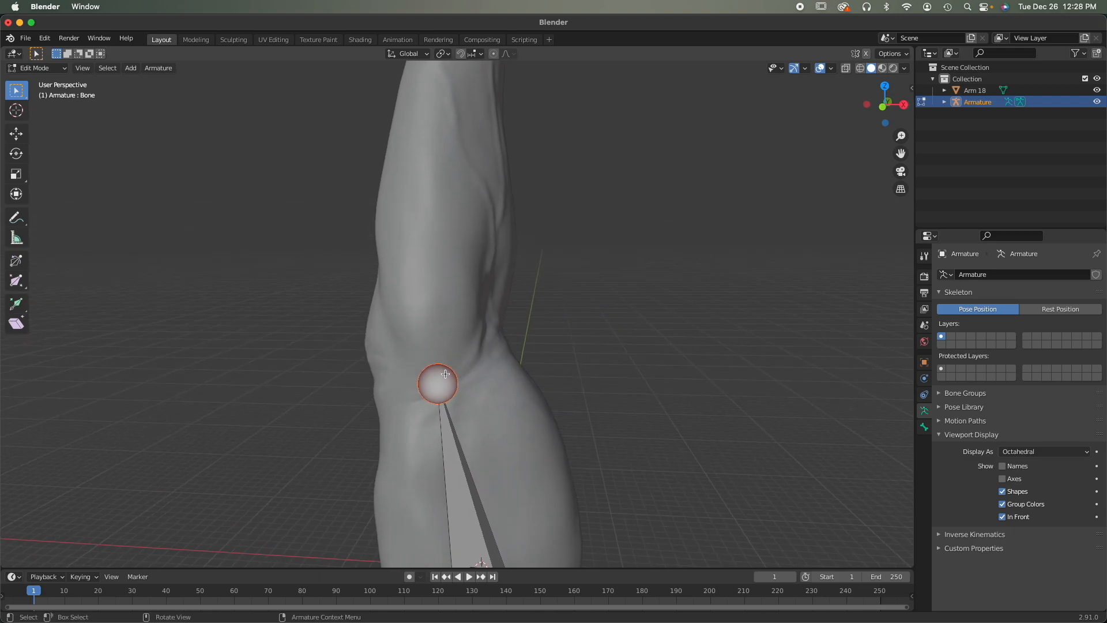
{"action": "scroll", "coordinate": [445, 373], "scroll_direction": "down", "scroll_amount": 3}
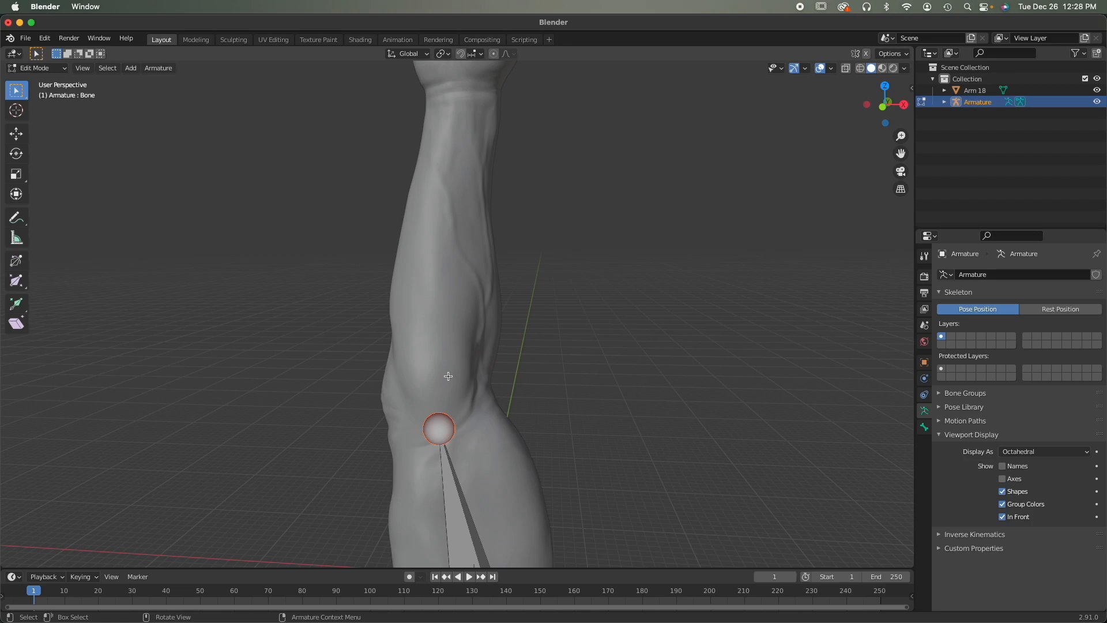
{"action": "key", "text": "e"}
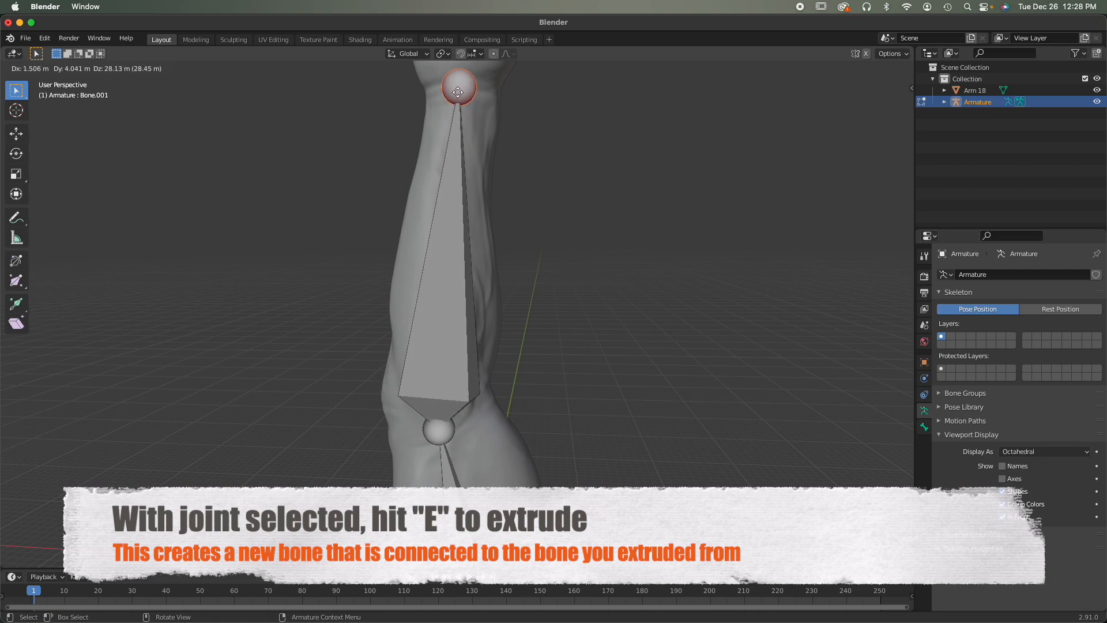
{"action": "left_click", "coordinate": [458, 91]}
Step: Extrude a bone about 8.2 m long from the wrist joint through the palm to the base of the little finger
{"action": "scroll", "coordinate": [383, 264], "scroll_direction": "down", "scroll_amount": 3}
{"action": "middle_click_drag", "start_coordinate": [383, 265], "coordinate": [512, 281]}
{"action": "middle_click_drag", "start_coordinate": [525, 235], "coordinate": [493, 375], "text": "shift"}
{"action": "scroll", "coordinate": [485, 288], "scroll_direction": "up", "scroll_amount": 5}
{"action": "scroll", "coordinate": [495, 343], "scroll_direction": "up", "scroll_amount": 3}
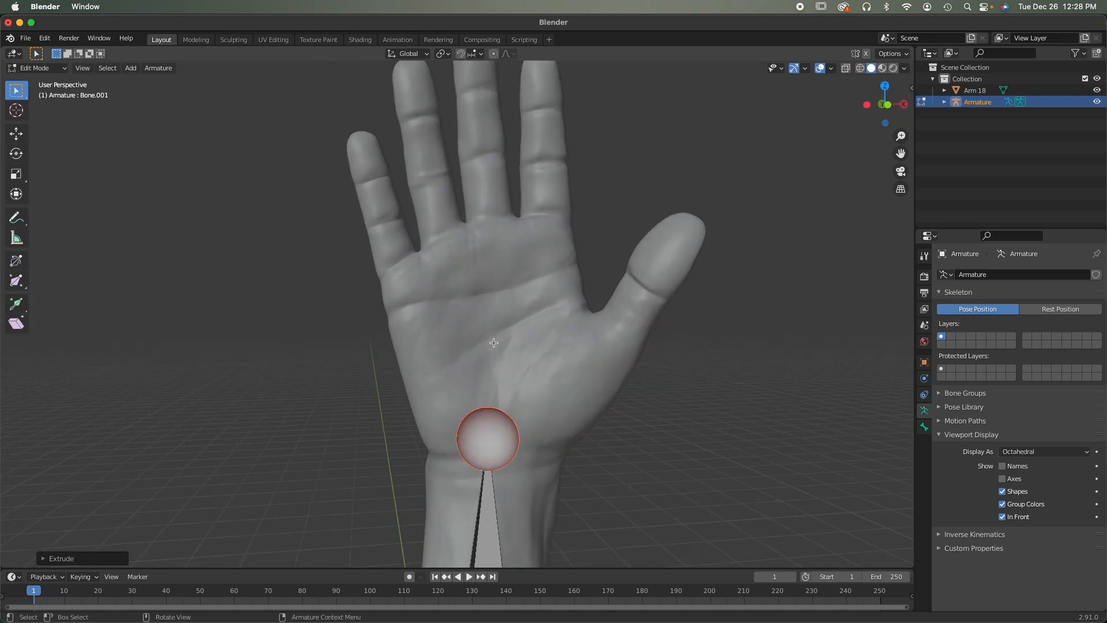
{"action": "scroll", "coordinate": [487, 371], "scroll_direction": "down", "scroll_amount": 3}
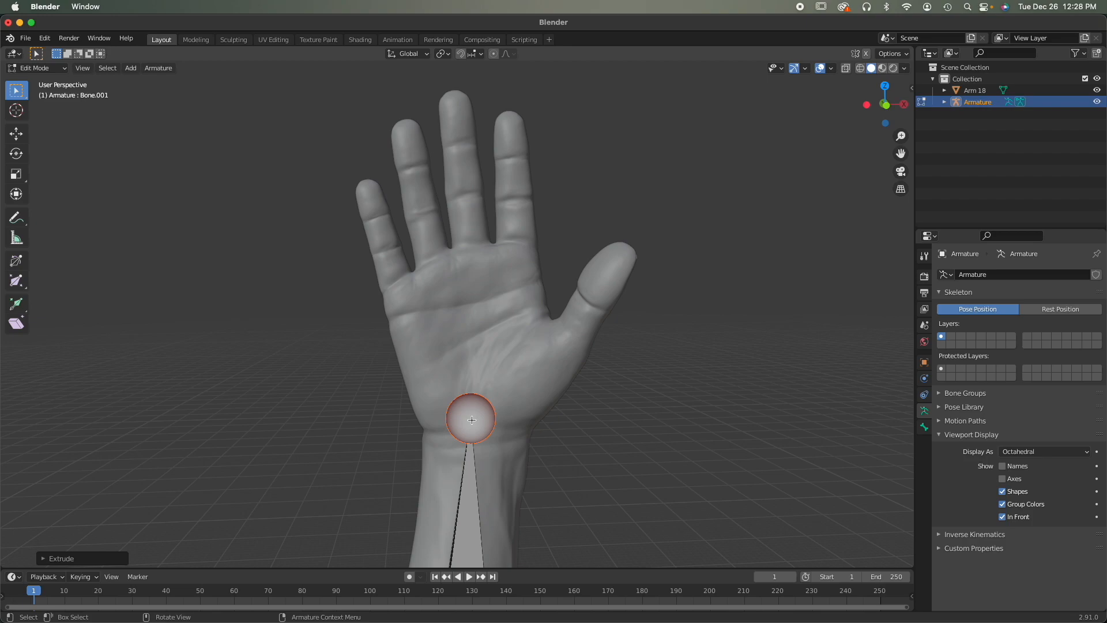
{"action": "key", "text": "e"}
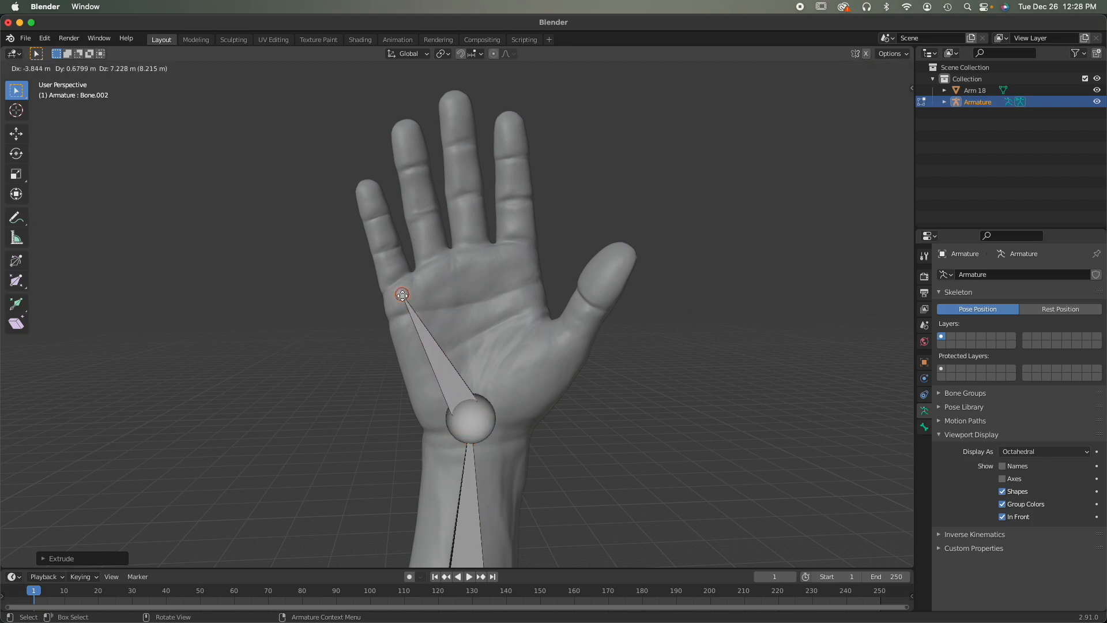
{"action": "left_click", "coordinate": [400, 293]}
Step: Extrude three chained bones along the little finger, from its base through both joints to the fingertip
{"action": "key", "text": "e"}
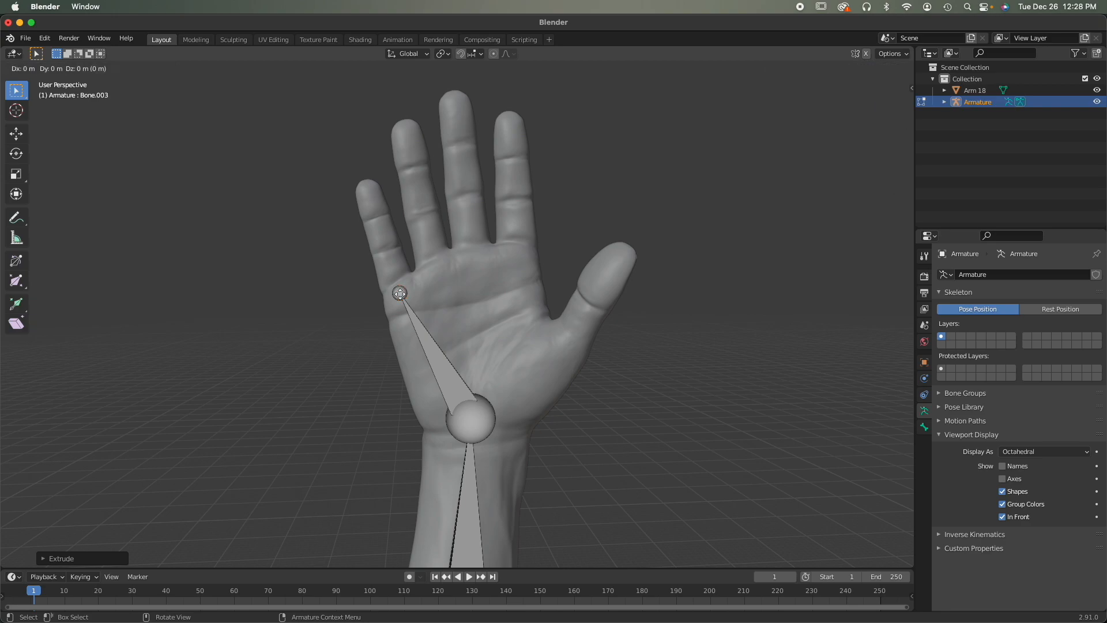
{"action": "left_click", "coordinate": [386, 254]}
{"action": "key", "text": "e"}
{"action": "left_click", "coordinate": [376, 220]}
{"action": "key", "text": "e"}
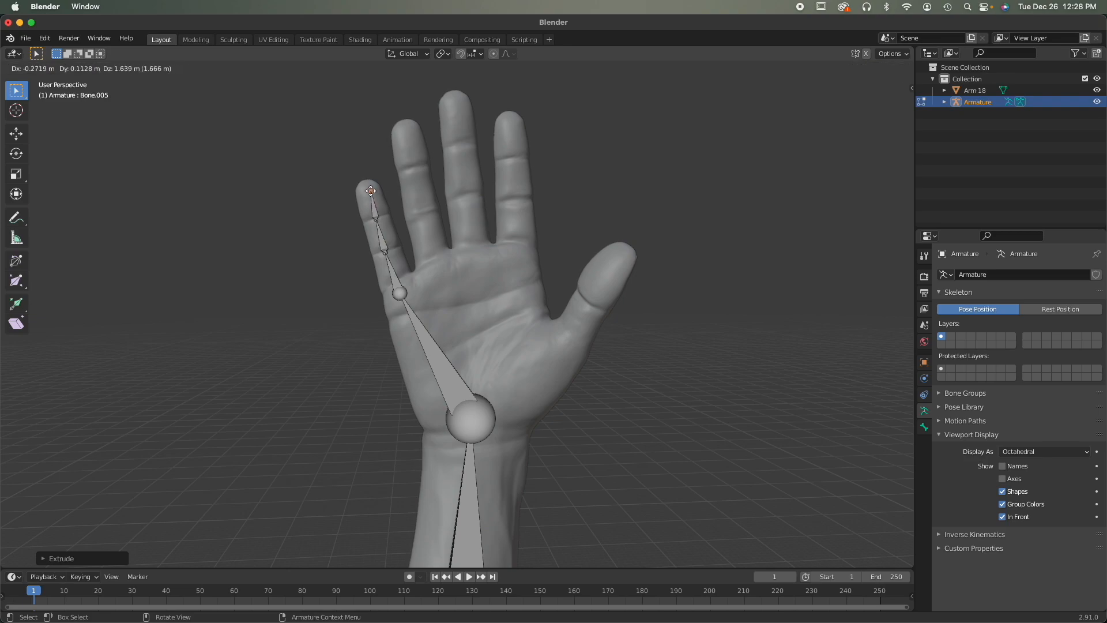
{"action": "left_click", "coordinate": [368, 187]}
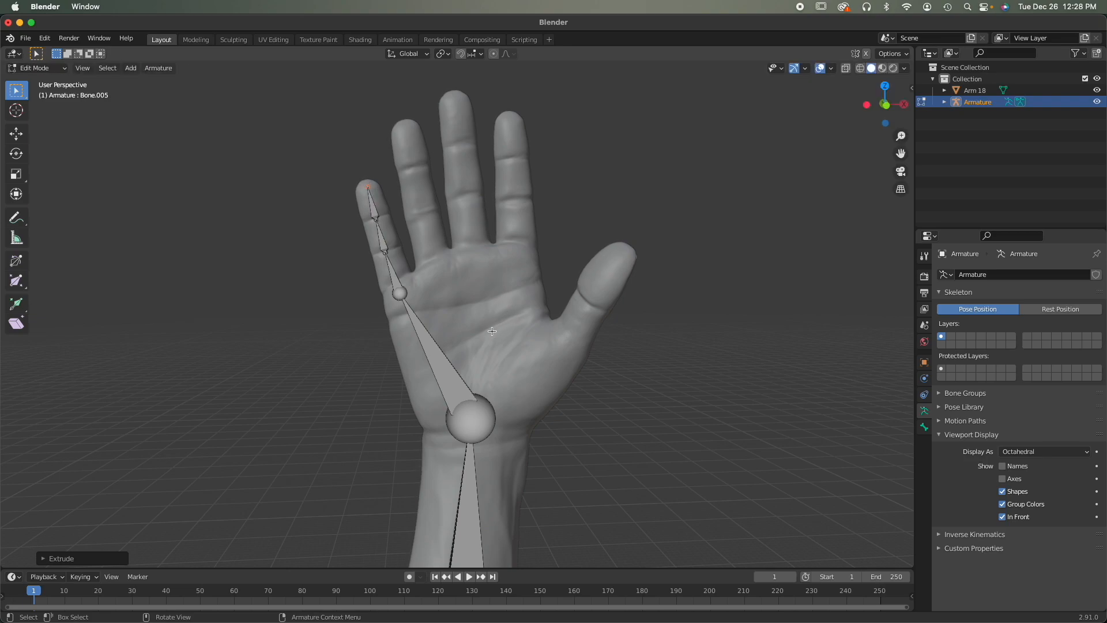
Step: From the side view, move the little finger's tip and outermost bone joint inside the finger mesh
{"action": "middle_click_drag", "start_coordinate": [481, 336], "coordinate": [496, 380]}
{"action": "scroll", "coordinate": [520, 331], "scroll_direction": "up", "scroll_amount": 4}
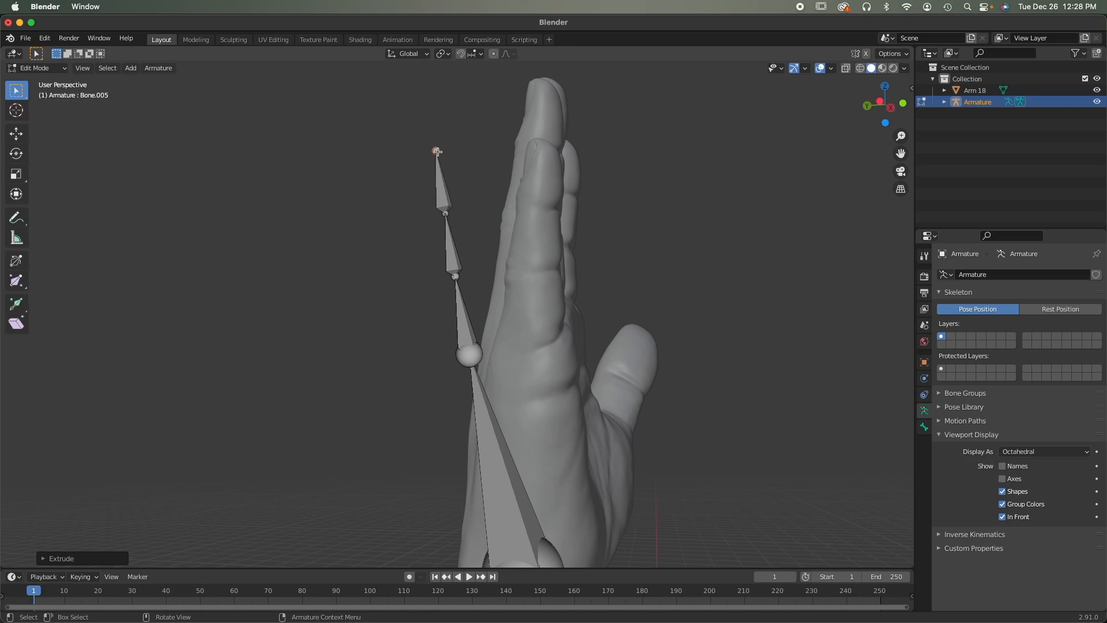
{"action": "key", "text": "g"}
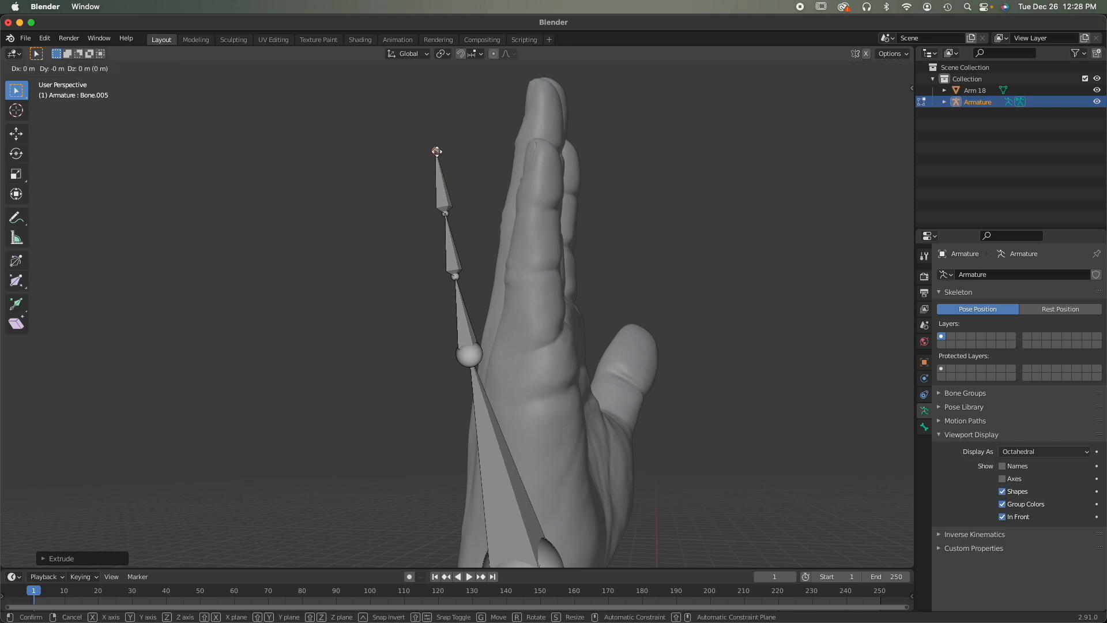
{"action": "left_click", "coordinate": [544, 159]}
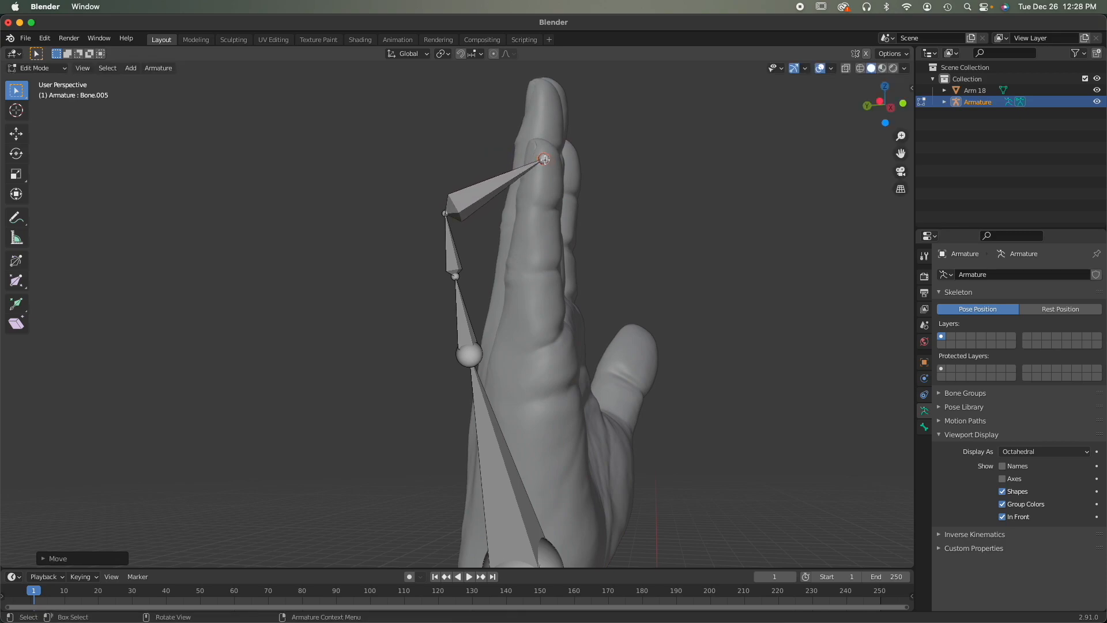
{"action": "left_click", "coordinate": [446, 214]}
{"action": "key", "text": "g"}
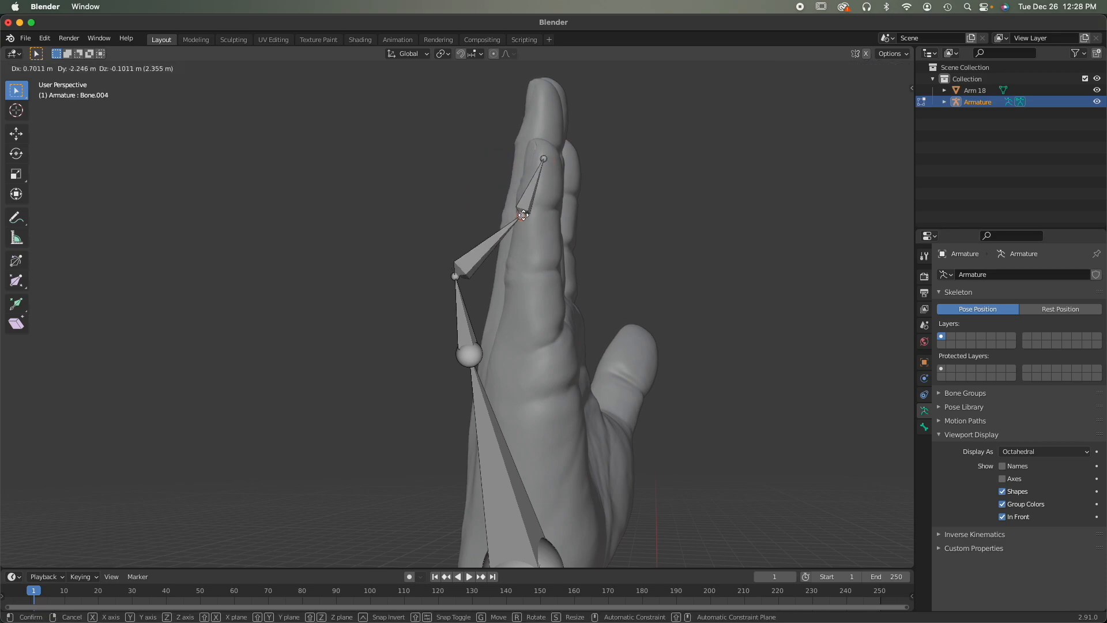
{"action": "left_click", "coordinate": [539, 212]}
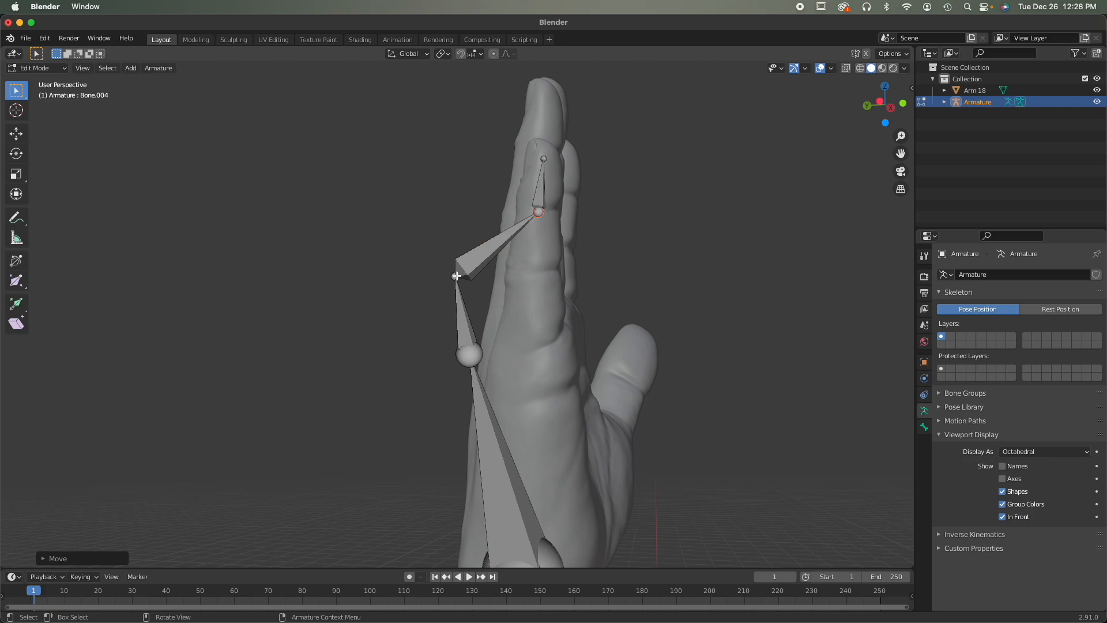
Step: Move the little finger's lower joint and base knuckle from the back of the hand into the mesh
{"action": "left_click", "coordinate": [457, 276]}
{"action": "key", "text": "g"}
{"action": "left_click", "coordinate": [533, 275]}
{"action": "left_click", "coordinate": [475, 361]}
{"action": "key", "text": "g"}
{"action": "left_click", "coordinate": [535, 369]}
Step: From the palm view, recenter the little finger's two bone joints and tip along the finger's width
{"action": "middle_click_drag", "start_coordinate": [585, 357], "coordinate": [562, 372]}
{"action": "scroll", "coordinate": [423, 313], "scroll_direction": "up", "scroll_amount": 3}
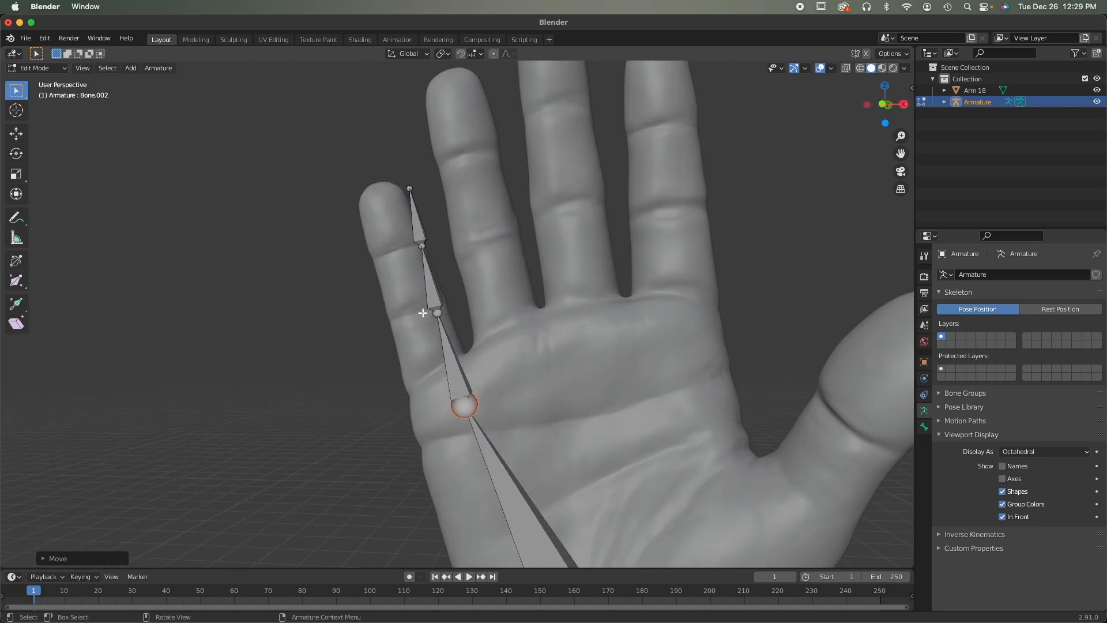
{"action": "scroll", "coordinate": [423, 312], "scroll_direction": "up", "scroll_amount": 1}
{"action": "left_click", "coordinate": [433, 312]}
{"action": "key", "text": "g"}
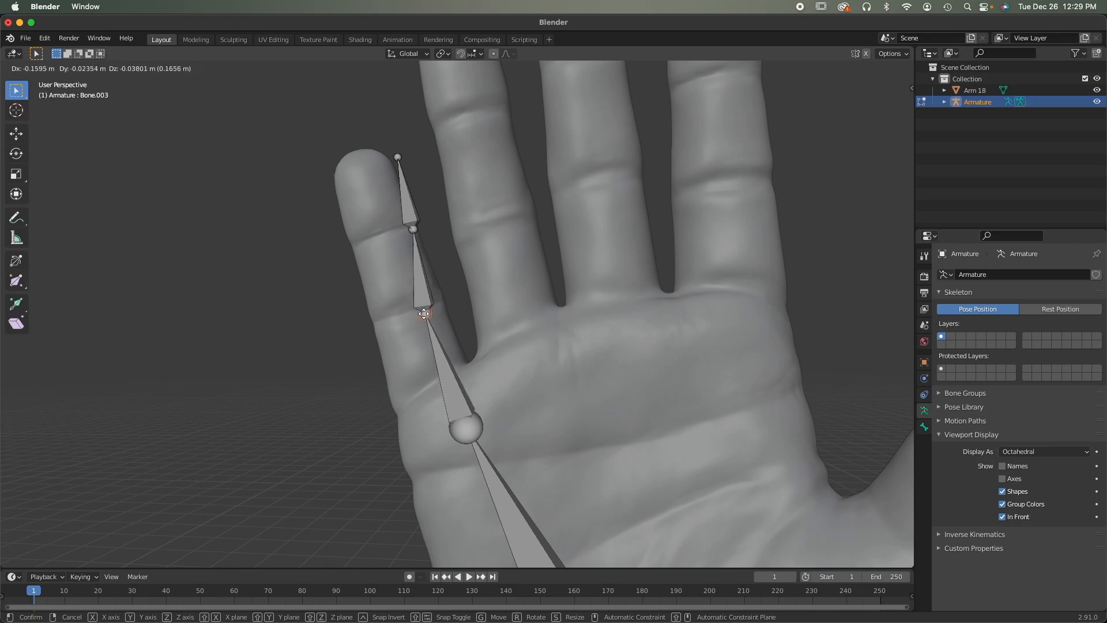
{"action": "left_click", "coordinate": [412, 317]}
{"action": "left_click", "coordinate": [412, 232]}
{"action": "key", "text": "g"}
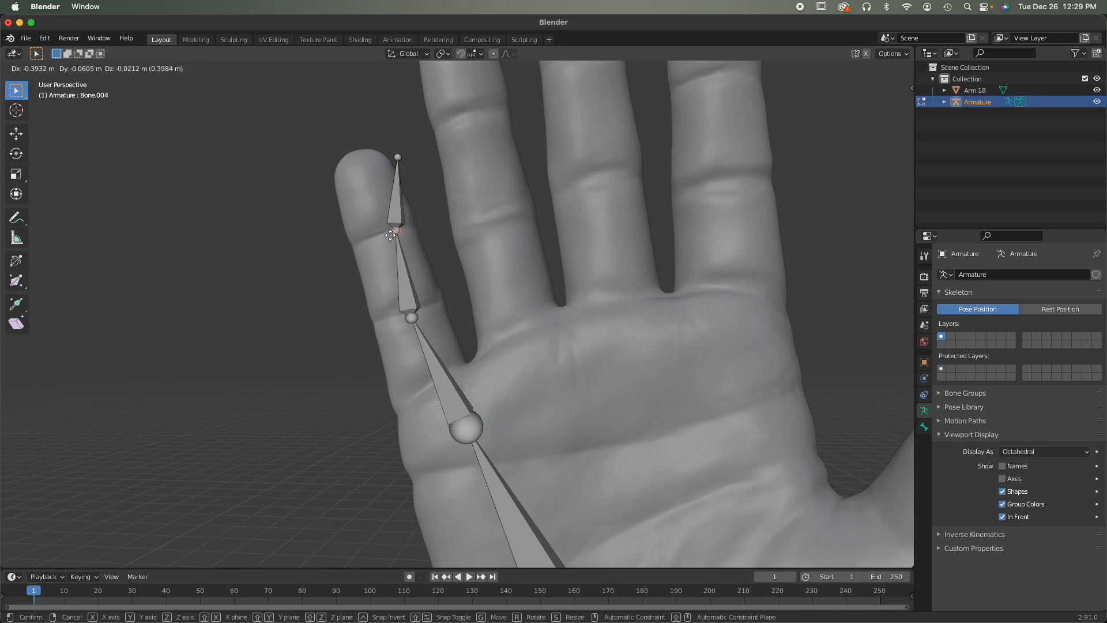
{"action": "left_click", "coordinate": [387, 235]}
{"action": "left_click", "coordinate": [396, 156]}
{"action": "key", "text": "g"}
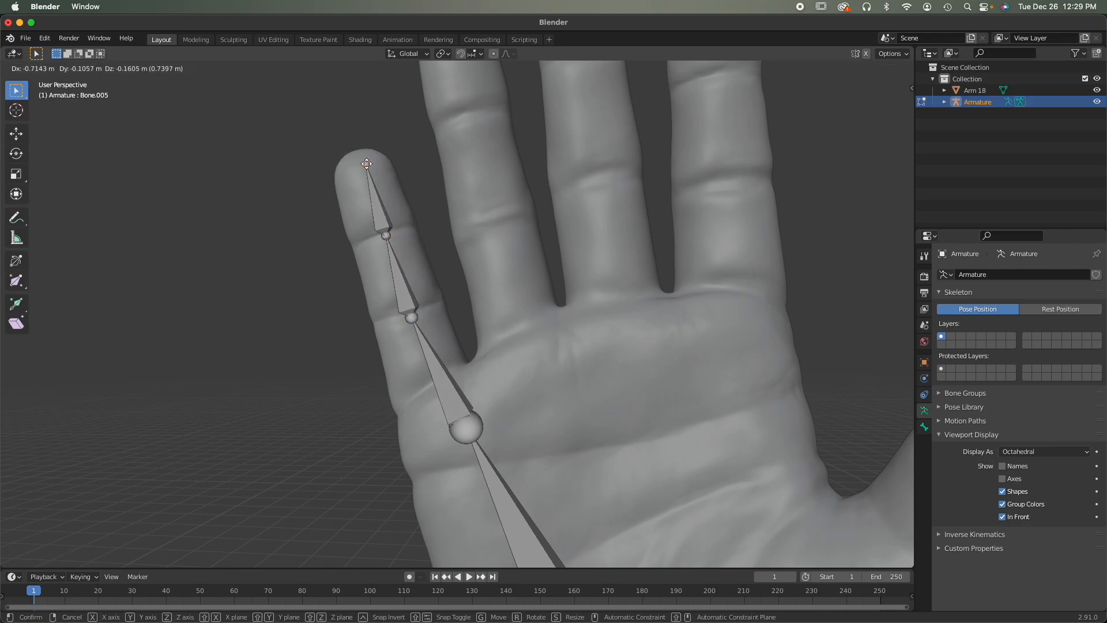
{"action": "left_click", "coordinate": [360, 167]}
Step: Extrude a palm bone from the wrist joint to the ring finger's base, plus three bones up to its fingertip
{"action": "middle_click_drag", "start_coordinate": [361, 166], "coordinate": [554, 372]}
{"action": "left_click", "coordinate": [563, 526]}
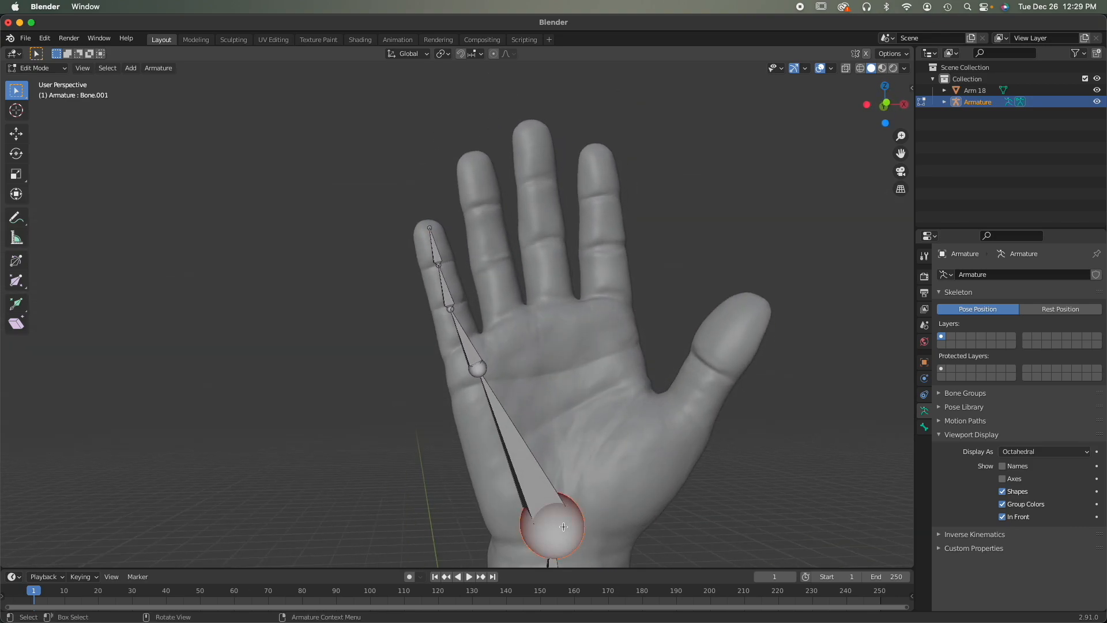
{"action": "key", "text": "e"}
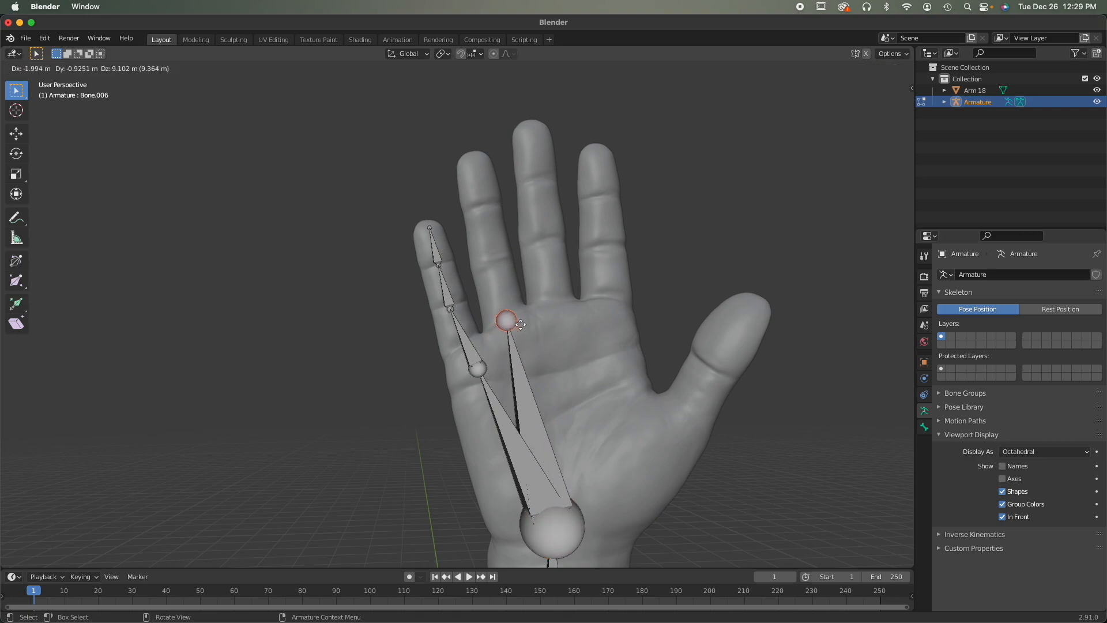
{"action": "left_click", "coordinate": [512, 327]}
{"action": "key", "text": "e"}
{"action": "left_click", "coordinate": [495, 261]}
{"action": "key", "text": "e"}
{"action": "left_click", "coordinate": [486, 206]}
{"action": "key", "text": "e"}
{"action": "left_click", "coordinate": [475, 159]}
Step: Extrude a palm bone from the wrist joint to the middle finger's base, plus three bones up to its fingertip
{"action": "left_click", "coordinate": [568, 526]}
{"action": "key", "text": "e"}
{"action": "left_click", "coordinate": [552, 309]}
{"action": "key", "text": "e"}
{"action": "left_click", "coordinate": [546, 243]}
{"action": "key", "text": "e"}
{"action": "left_click", "coordinate": [541, 181]}
{"action": "key", "text": "e"}
{"action": "left_click", "coordinate": [537, 127]}
Step: Extrude a palm bone from the wrist joint to the index finger's base, plus three bones up to its fingertip
{"action": "left_click", "coordinate": [569, 540]}
{"action": "key", "text": "e"}
{"action": "left_click", "coordinate": [603, 311]}
{"action": "key", "text": "e"}
{"action": "left_click", "coordinate": [606, 251]}
{"action": "key", "text": "e"}
{"action": "left_click", "coordinate": [603, 201]}
{"action": "key", "text": "e"}
{"action": "left_click", "coordinate": [598, 153]}
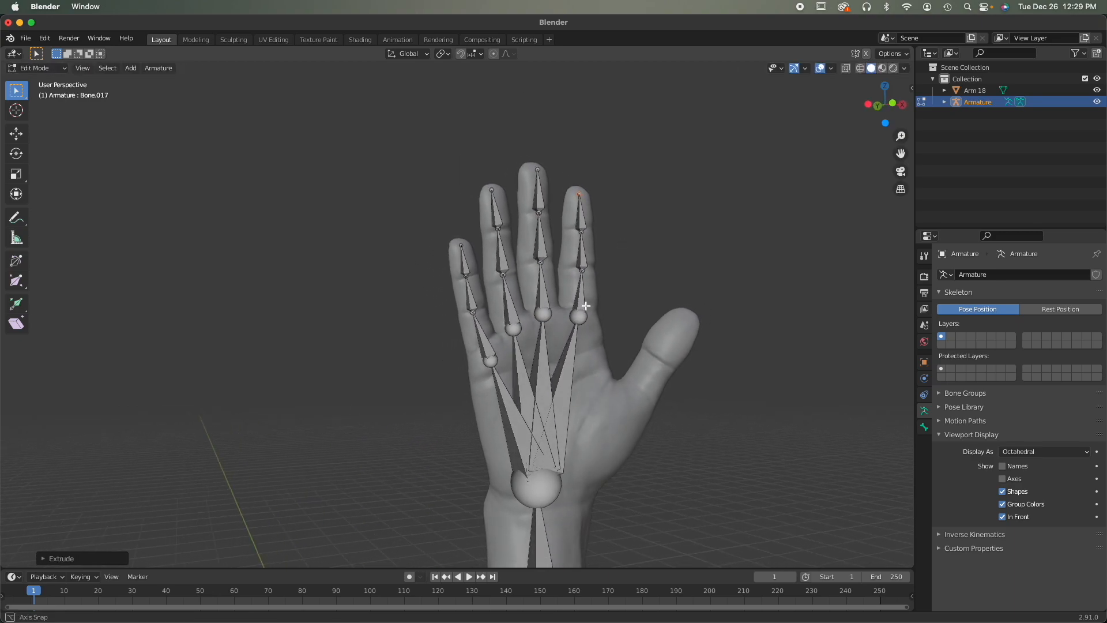
Step: From the back of the hand, center the middle finger's tip and outermost bone joint across the finger
{"action": "scroll", "coordinate": [555, 302], "scroll_direction": "up", "scroll_amount": 4}
{"action": "middle_click_drag", "start_coordinate": [548, 297], "coordinate": [482, 203]}
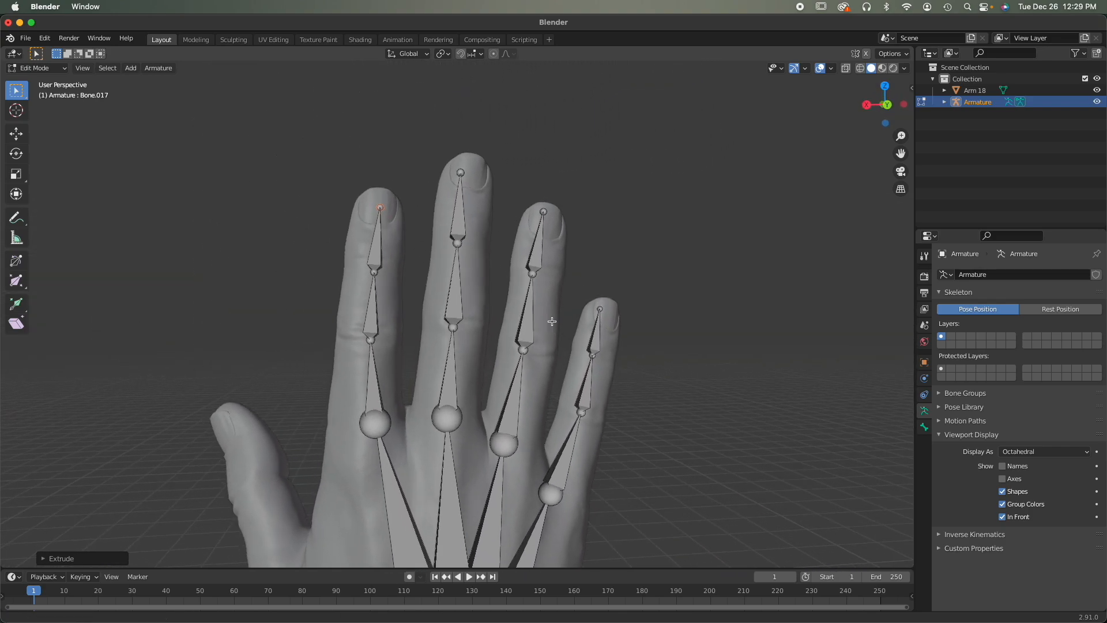
{"action": "left_click", "coordinate": [461, 172]}
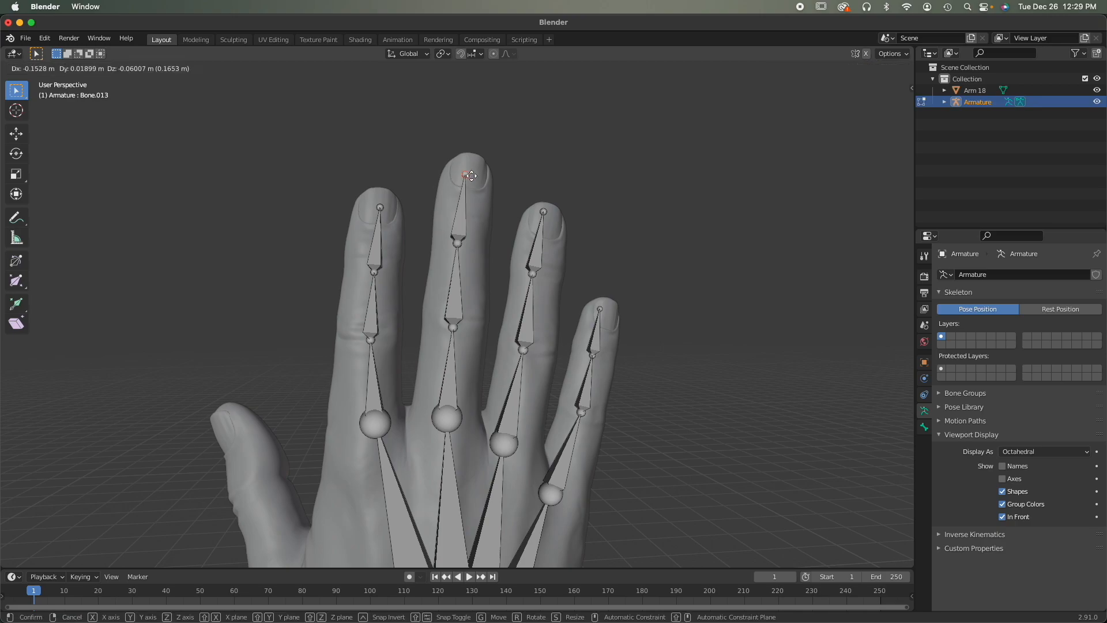
{"action": "left_click", "coordinate": [457, 243]}
{"action": "key", "text": "g"}
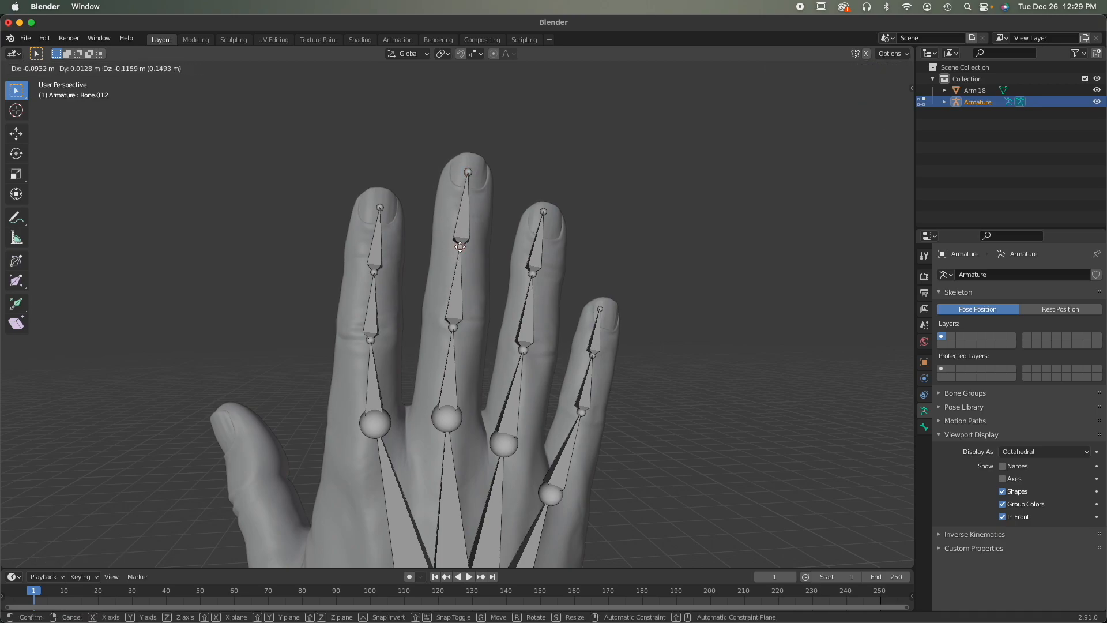
{"action": "left_click", "coordinate": [458, 245]}
Step: From an angled side view, move the middle finger's outermost joint and base knuckle deeper into the hand mesh
{"action": "middle_click_drag", "start_coordinate": [457, 357], "coordinate": [413, 329]}
{"action": "left_click", "coordinate": [398, 319]}
{"action": "left_click", "coordinate": [385, 247]}
{"action": "key", "text": "g"}
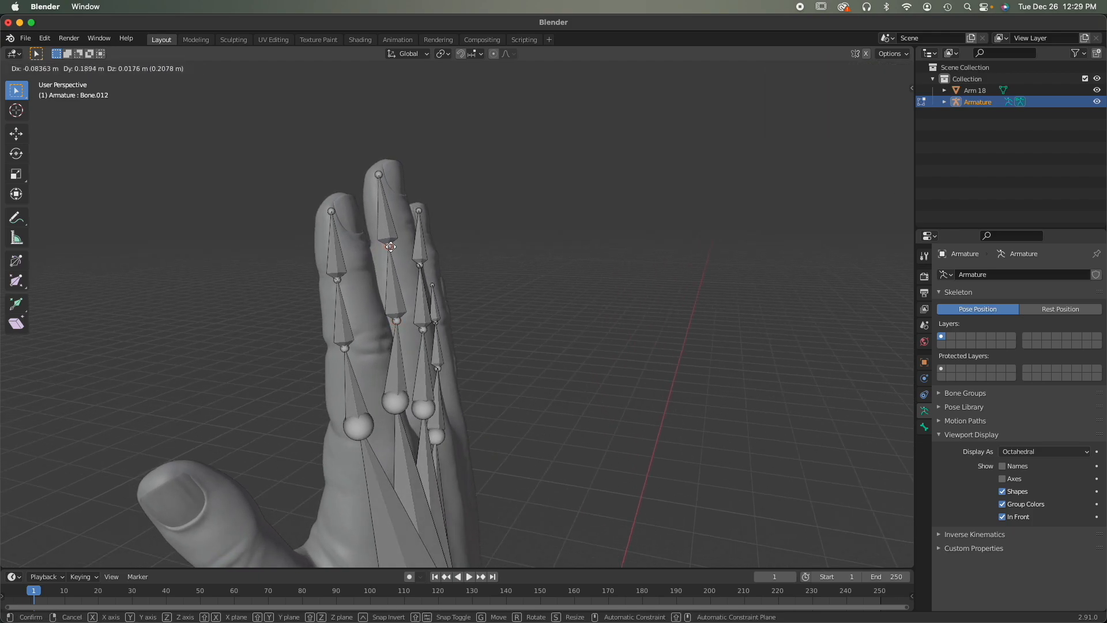
{"action": "left_click", "coordinate": [392, 246]}
{"action": "left_click", "coordinate": [398, 402]}
{"action": "key", "text": "g"}
{"action": "left_click", "coordinate": [402, 401]}
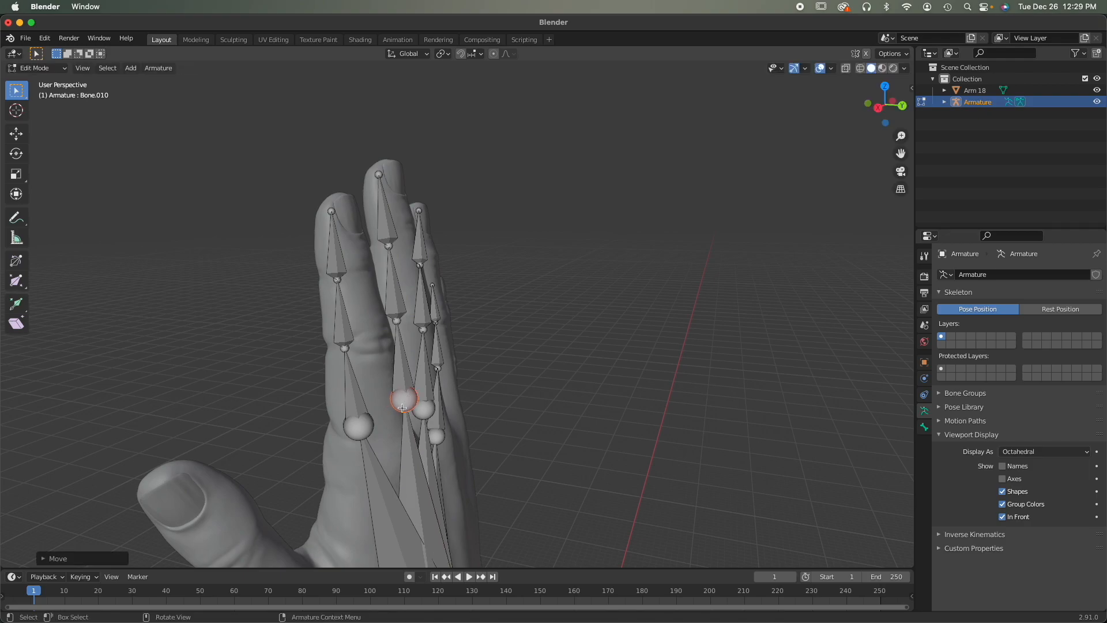
Step: Reposition a finger's two upper bone joints and tip inside the mesh from an adjusted side angle
{"action": "middle_click_drag", "start_coordinate": [402, 400], "coordinate": [421, 426]}
{"action": "left_click", "coordinate": [420, 425]}
{"action": "left_click", "coordinate": [384, 346]}
{"action": "key", "text": "g"}
{"action": "left_click", "coordinate": [385, 284]}
{"action": "left_click", "coordinate": [373, 270]}
{"action": "key", "text": "g"}
{"action": "left_click", "coordinate": [387, 266]}
{"action": "left_click", "coordinate": [364, 196]}
{"action": "key", "text": "g"}
{"action": "left_click", "coordinate": [374, 195]}
Step: Extrude a bone about 7.3 m long from the wrist joint to the thumb's base, plus two bones to the thumb tip
{"action": "middle_click_drag", "start_coordinate": [382, 387], "coordinate": [522, 360]}
{"action": "left_click", "coordinate": [470, 394]}
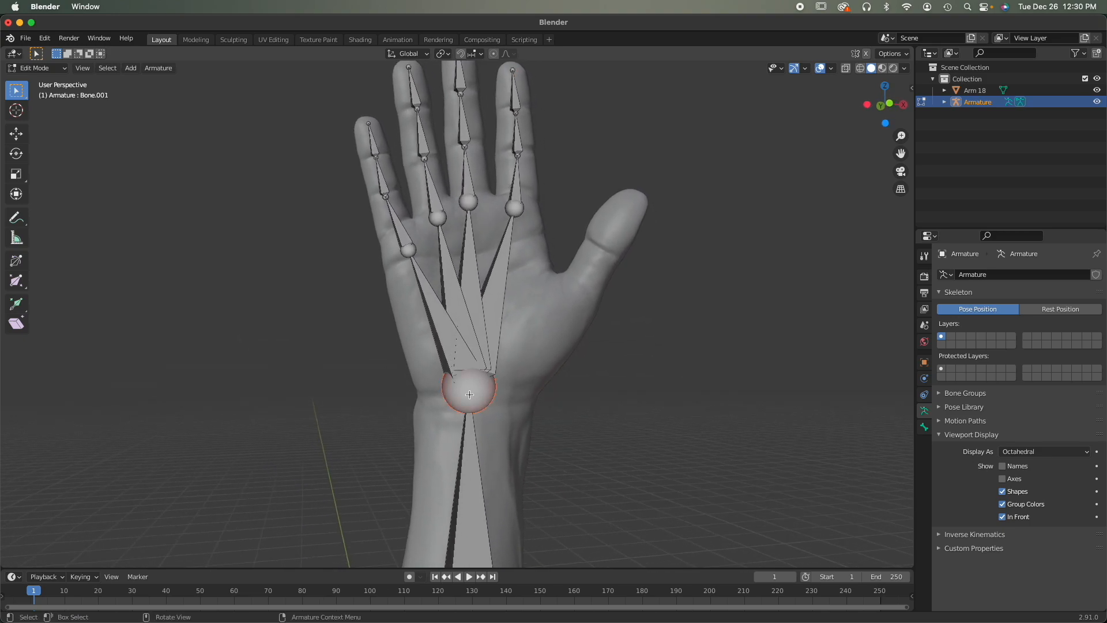
{"action": "key", "text": "e"}
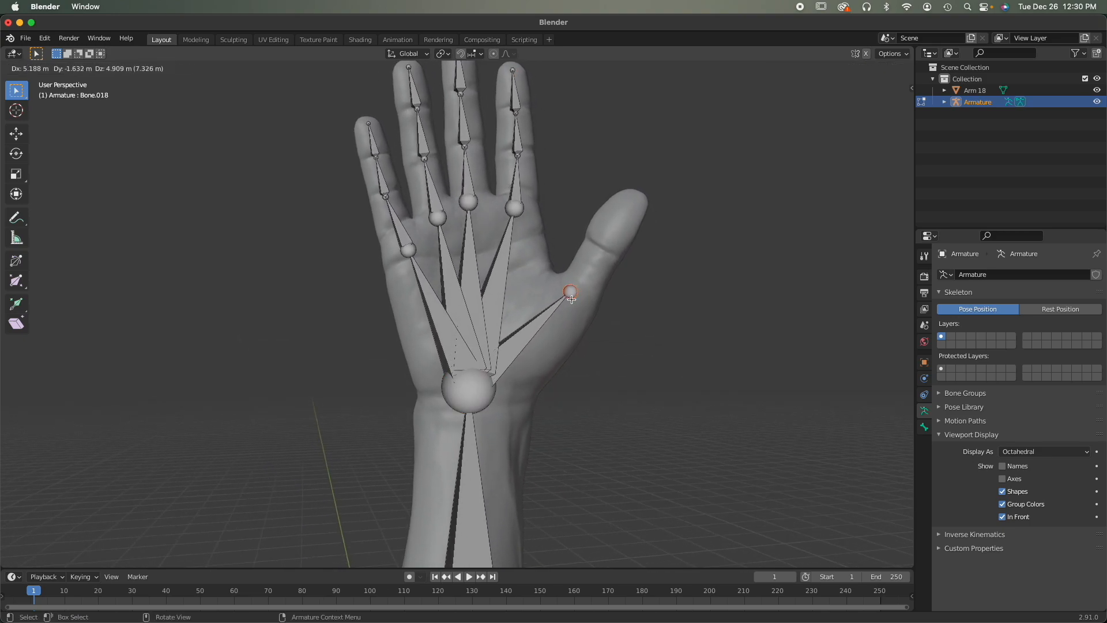
{"action": "left_click", "coordinate": [572, 299]}
{"action": "key", "text": "e"}
{"action": "left_click", "coordinate": [599, 245]}
{"action": "key", "text": "e"}
{"action": "left_click", "coordinate": [625, 206]}
Step: From the thumb side of the hand, move the thumb's base joint and middle joint into the mesh
{"action": "middle_click_drag", "start_coordinate": [650, 339], "coordinate": [536, 370]}
{"action": "left_click", "coordinate": [520, 356]}
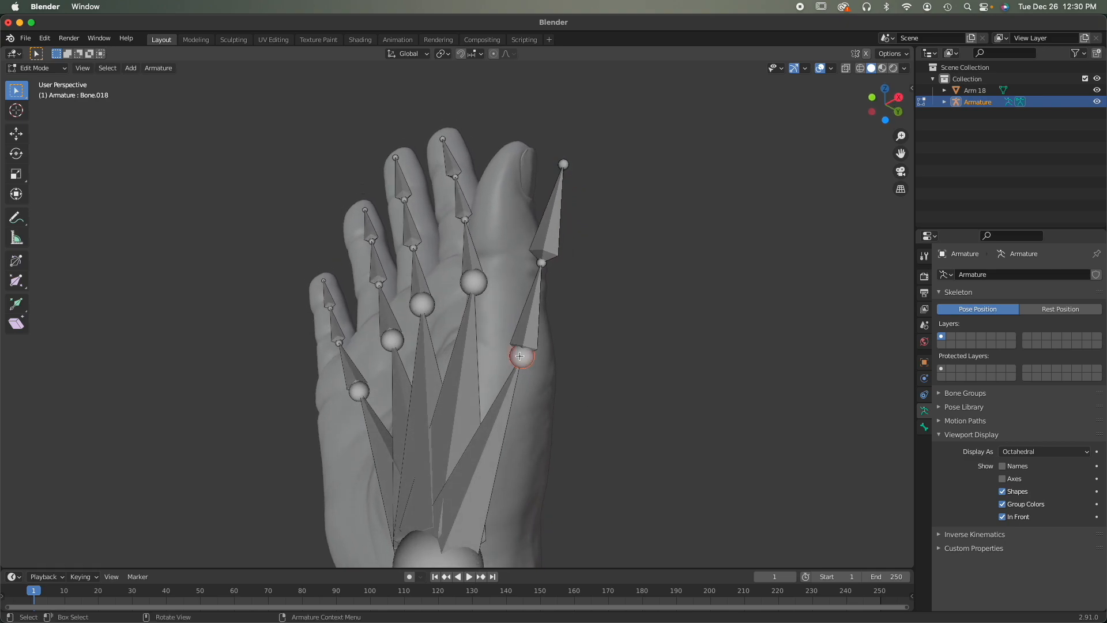
{"action": "key", "text": "g"}
{"action": "left_click", "coordinate": [511, 354]}
{"action": "left_click", "coordinate": [540, 263]}
{"action": "key", "text": "g"}
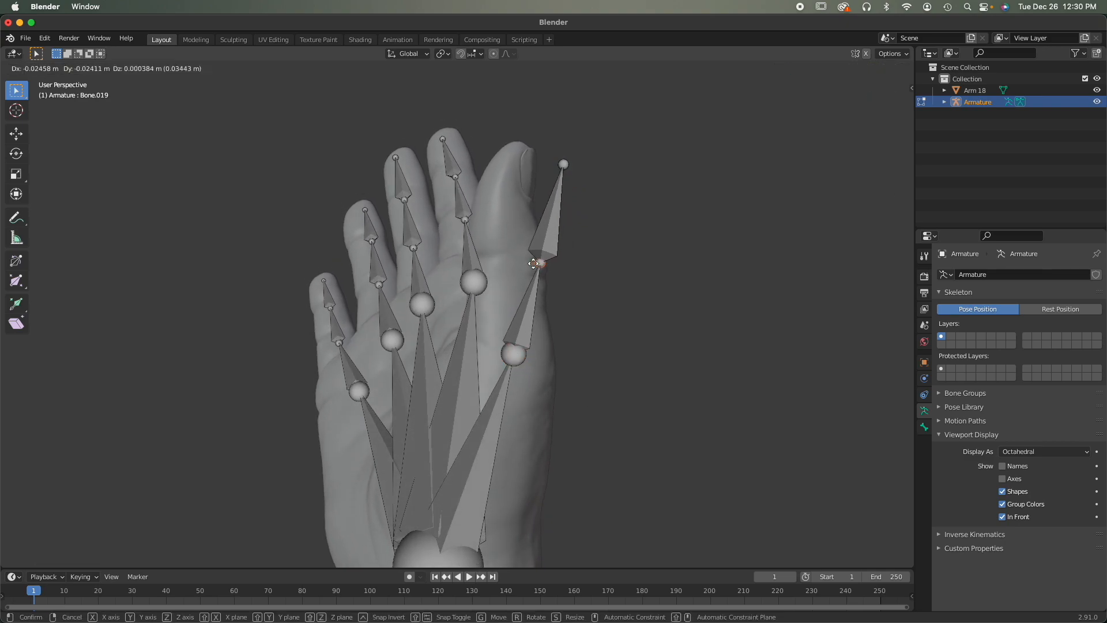
{"action": "left_click", "coordinate": [512, 260]}
Step: Move the thumb tip inside the mesh and fine-tune the thumb's middle joint to line up with it
{"action": "left_click", "coordinate": [565, 164]}
{"action": "key", "text": "g"}
{"action": "left_click", "coordinate": [516, 160]}
{"action": "left_click", "coordinate": [515, 257]}
{"action": "key", "text": "g"}
{"action": "left_click", "coordinate": [511, 261]}
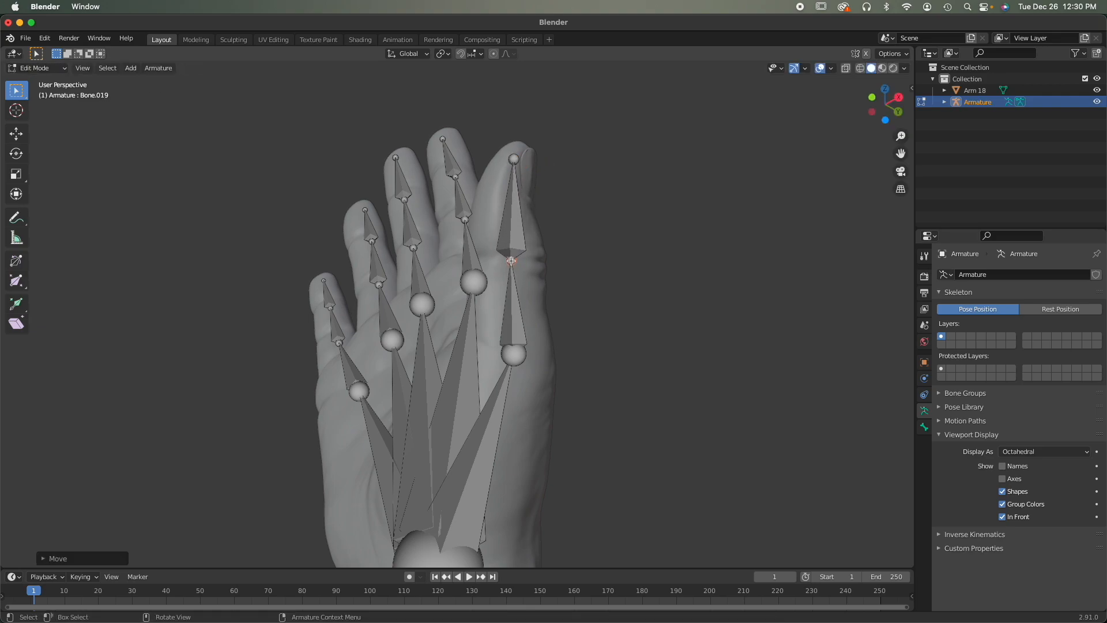
Step: From an angled view of the hand's back, recenter the thumb's tip, middle joint and base joint within the thumb
{"action": "left_click", "coordinate": [515, 359]}
{"action": "middle_click_drag", "start_coordinate": [510, 384], "coordinate": [358, 404]}
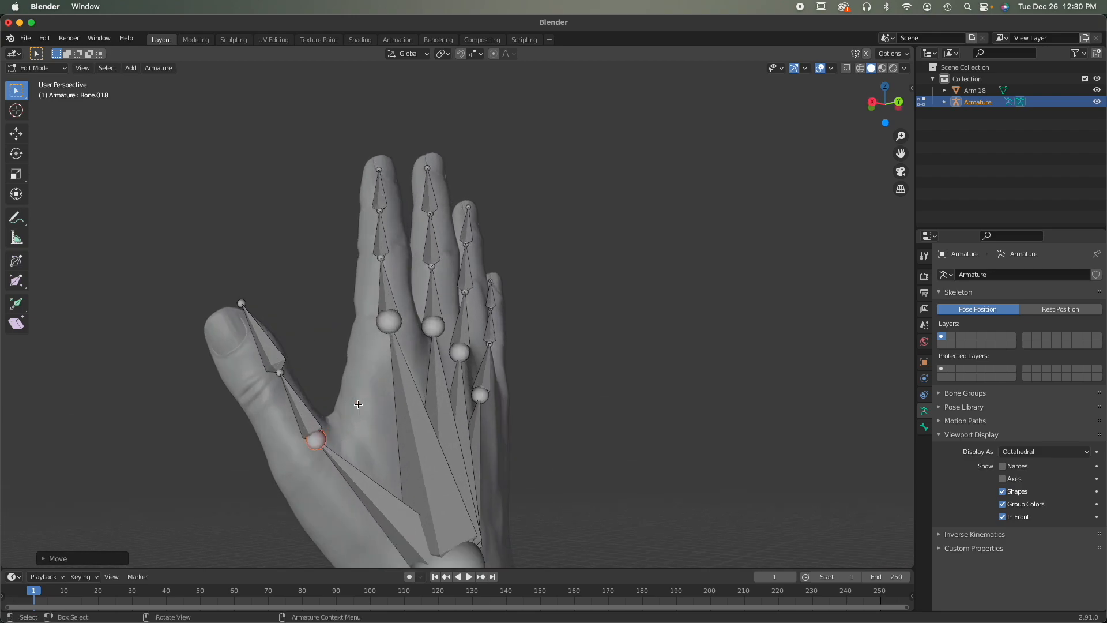
{"action": "left_click", "coordinate": [280, 371]}
{"action": "left_click", "coordinate": [242, 306]}
{"action": "key", "text": "g"}
{"action": "left_click", "coordinate": [226, 329]}
{"action": "left_click", "coordinate": [284, 374]}
{"action": "key", "text": "g"}
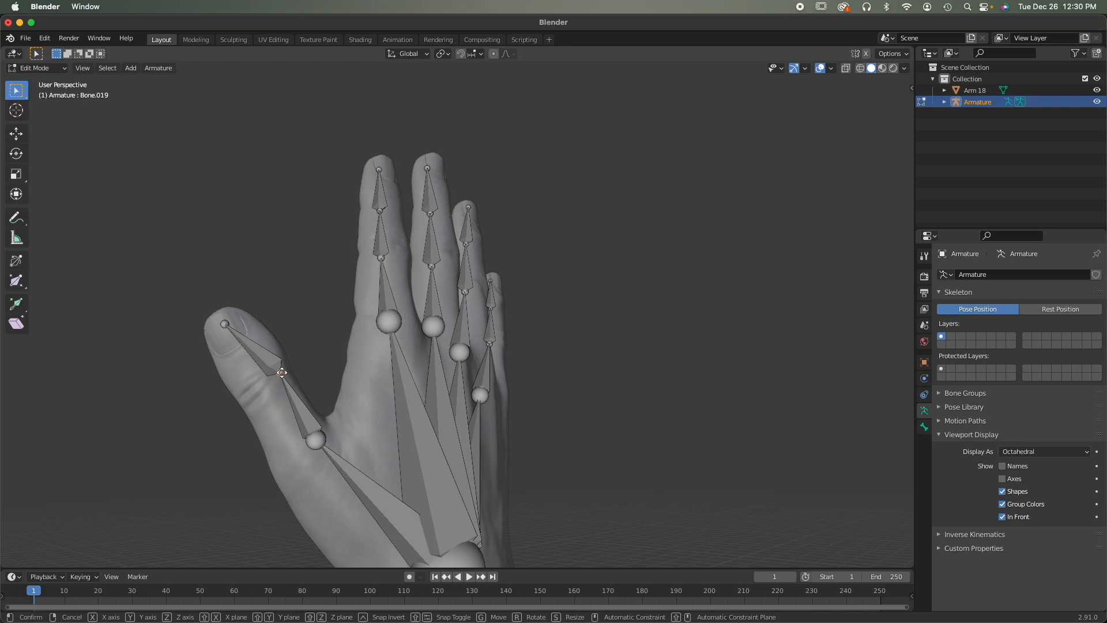
{"action": "left_click", "coordinate": [261, 385]}
{"action": "left_click", "coordinate": [313, 446]}
{"action": "key", "text": "g"}
{"action": "left_click", "coordinate": [296, 453]}
Step: Check the bones along the whole arm and switch the armature to Object Mode
{"action": "middle_click_drag", "start_coordinate": [296, 454], "coordinate": [514, 448]}
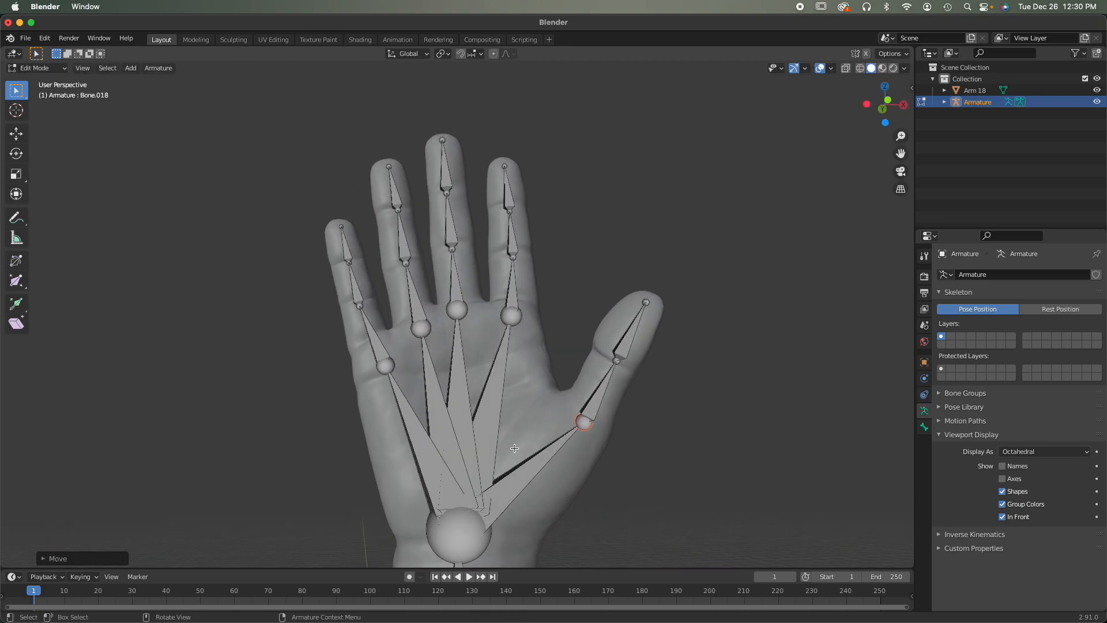
{"action": "scroll", "coordinate": [497, 428], "scroll_direction": "down", "scroll_amount": 2}
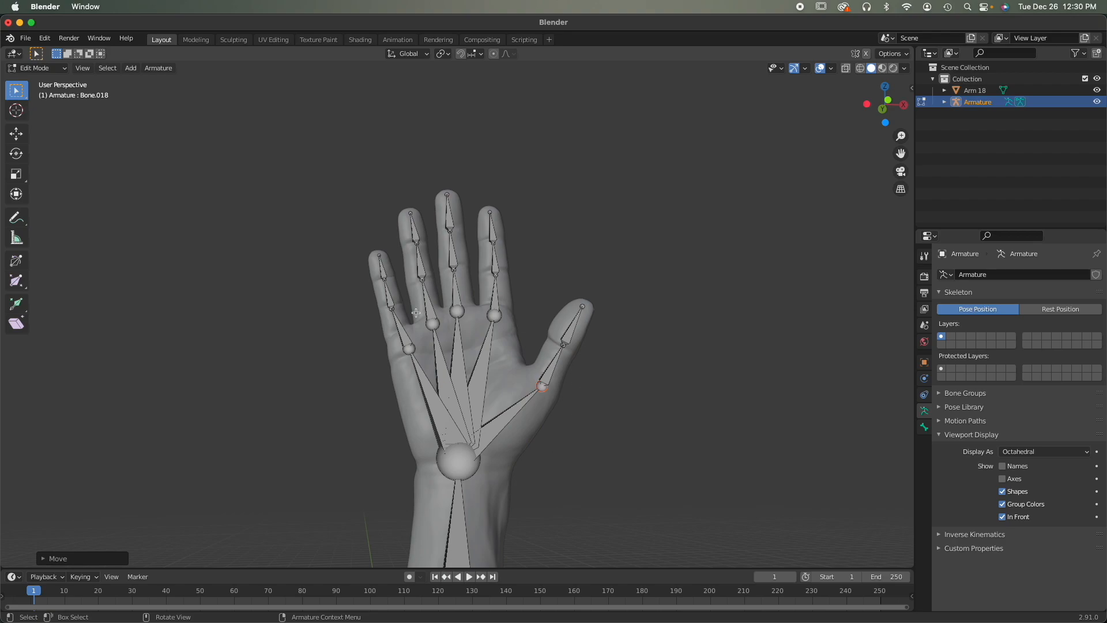
{"action": "scroll", "coordinate": [418, 312], "scroll_direction": "down", "scroll_amount": 4}
{"action": "scroll", "coordinate": [418, 313], "scroll_direction": "up", "scroll_amount": 3}
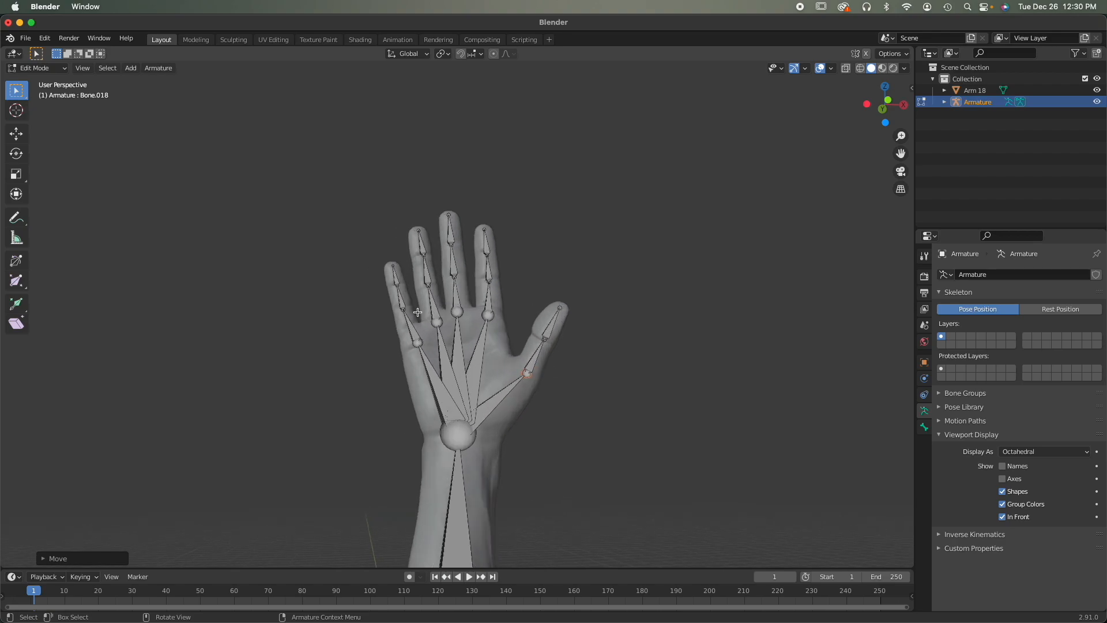
{"action": "scroll", "coordinate": [417, 299], "scroll_direction": "down", "scroll_amount": 4}
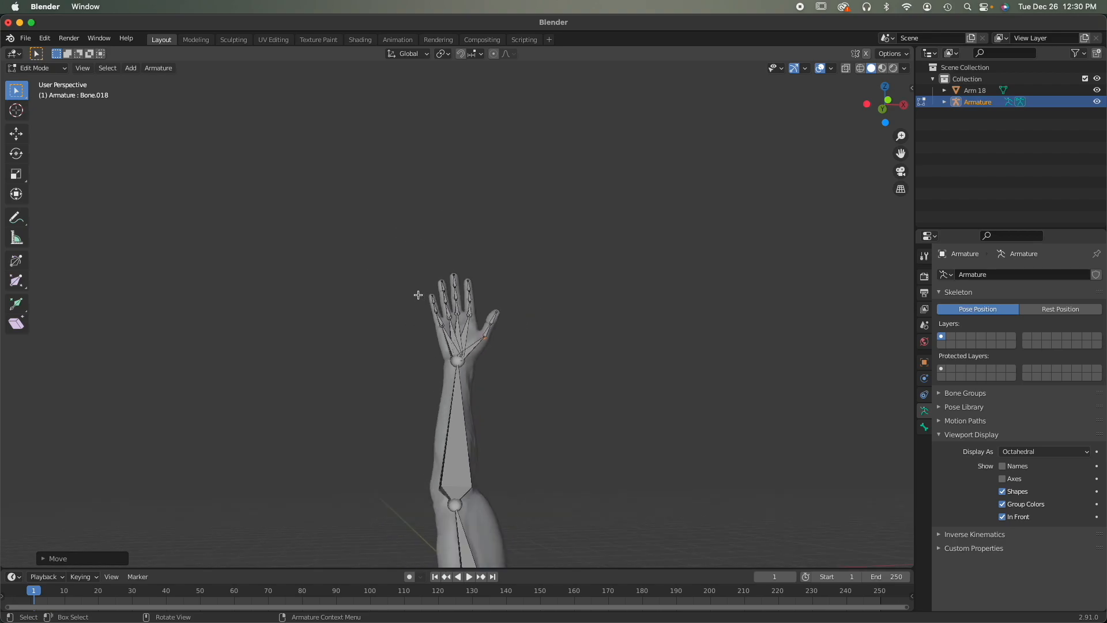
{"action": "middle_click_drag", "start_coordinate": [482, 366], "coordinate": [531, 310]}
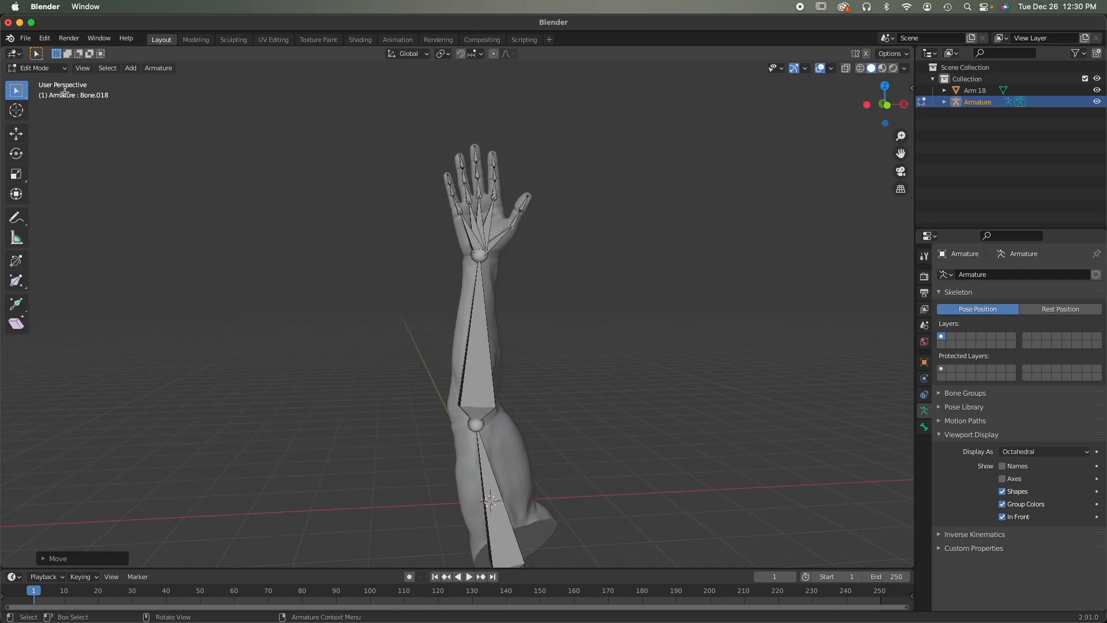
{"action": "left_click", "coordinate": [58, 68]}
{"action": "left_click", "coordinate": [50, 82]}
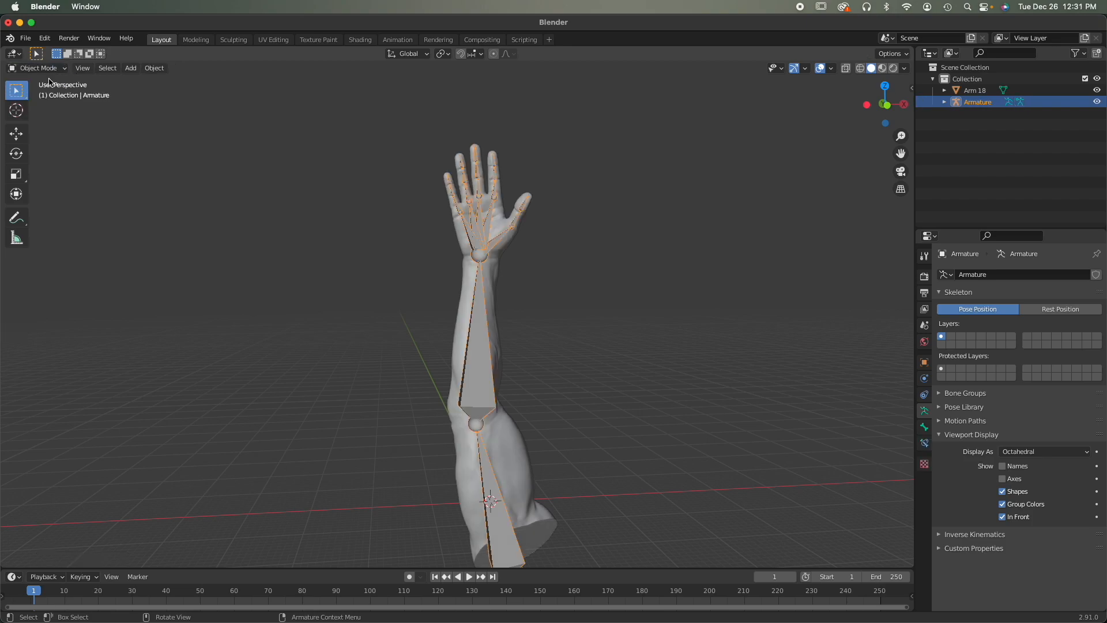
Step: Deselect the armature and select the Arm 18 mesh
{"action": "left_click", "coordinate": [369, 327]}
{"action": "middle_click_drag", "start_coordinate": [369, 324], "coordinate": [345, 325]}
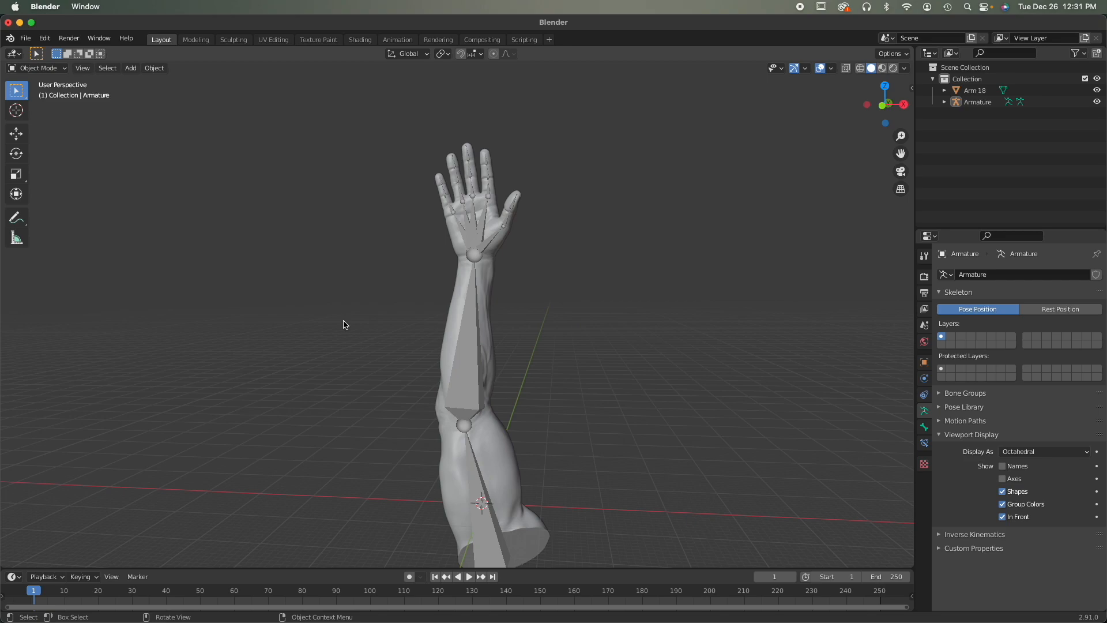
{"action": "left_click", "coordinate": [499, 459]}
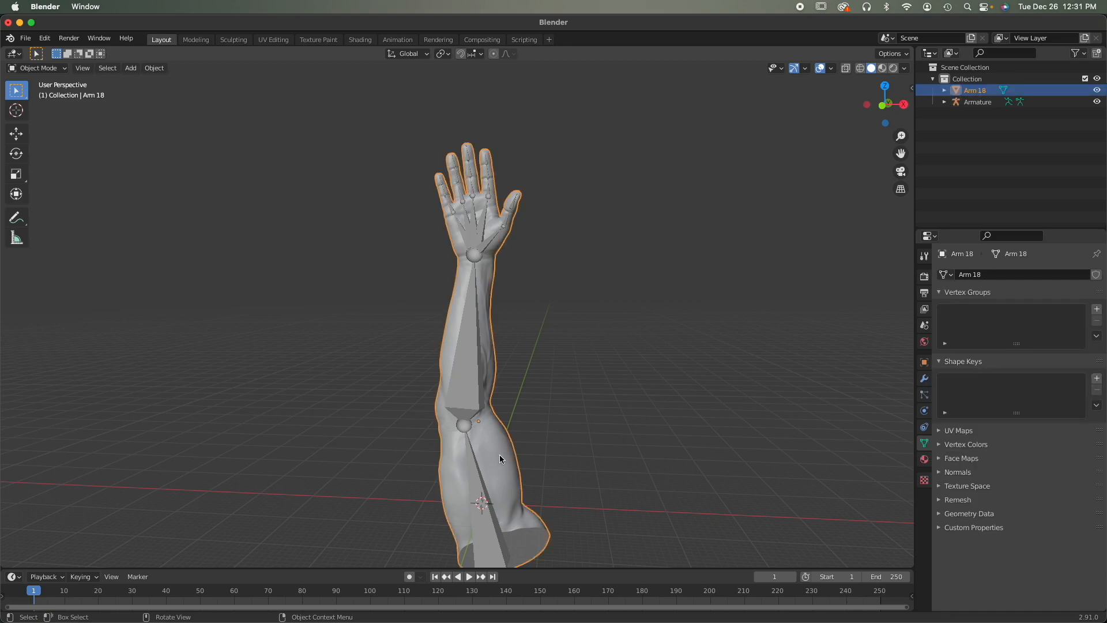
Step: Parent the Arm 18 mesh to the armature with automatic weights and check the resulting hierarchy in the outliner
{"action": "left_click", "coordinate": [462, 379], "text": "shift"}
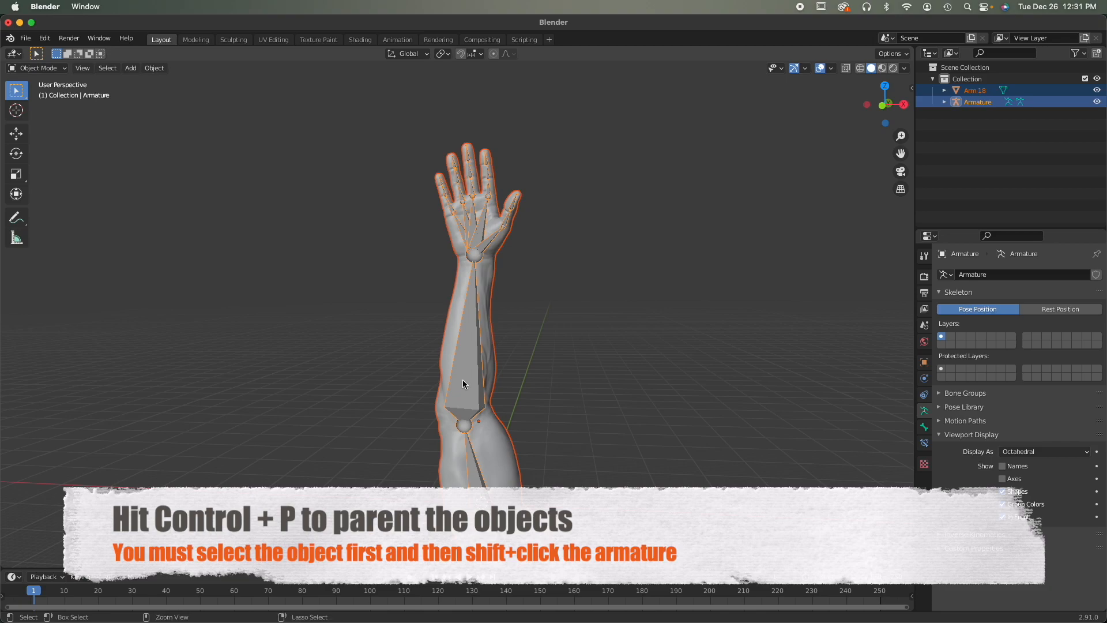
{"action": "key", "text": "ctrl+p"}
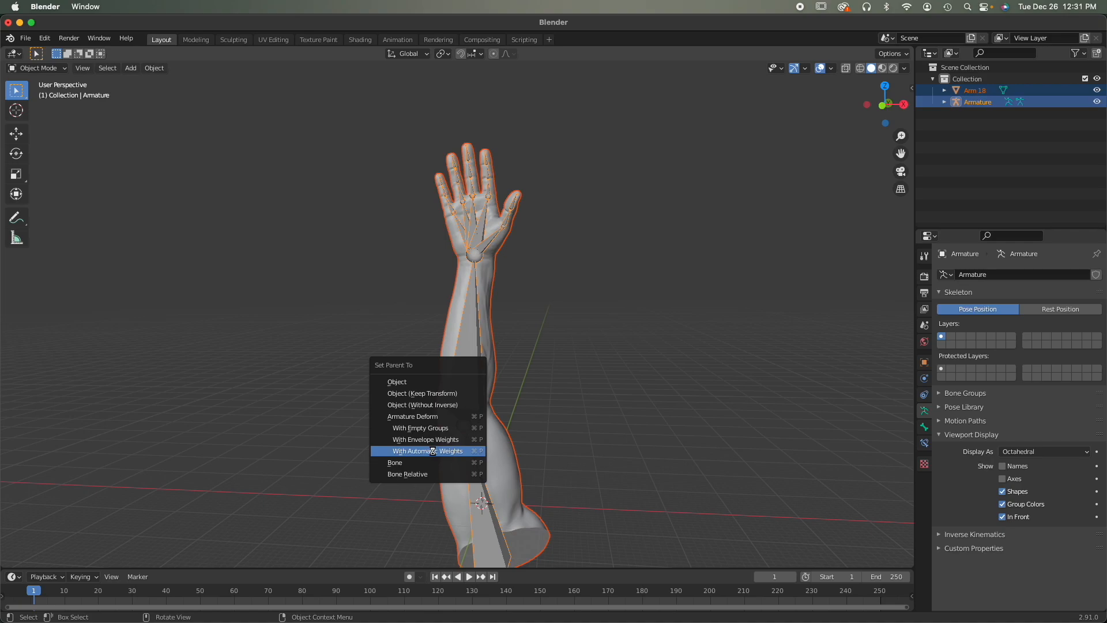
{"action": "left_click", "coordinate": [432, 450]}
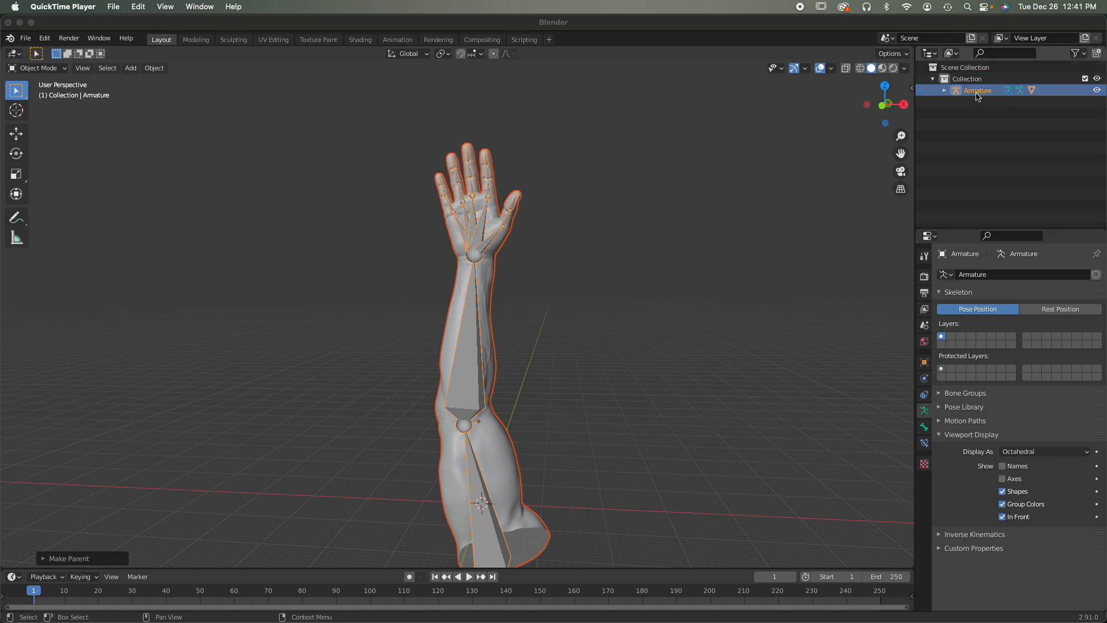
{"action": "left_click", "coordinate": [946, 91]}
{"action": "left_click", "coordinate": [946, 91]}
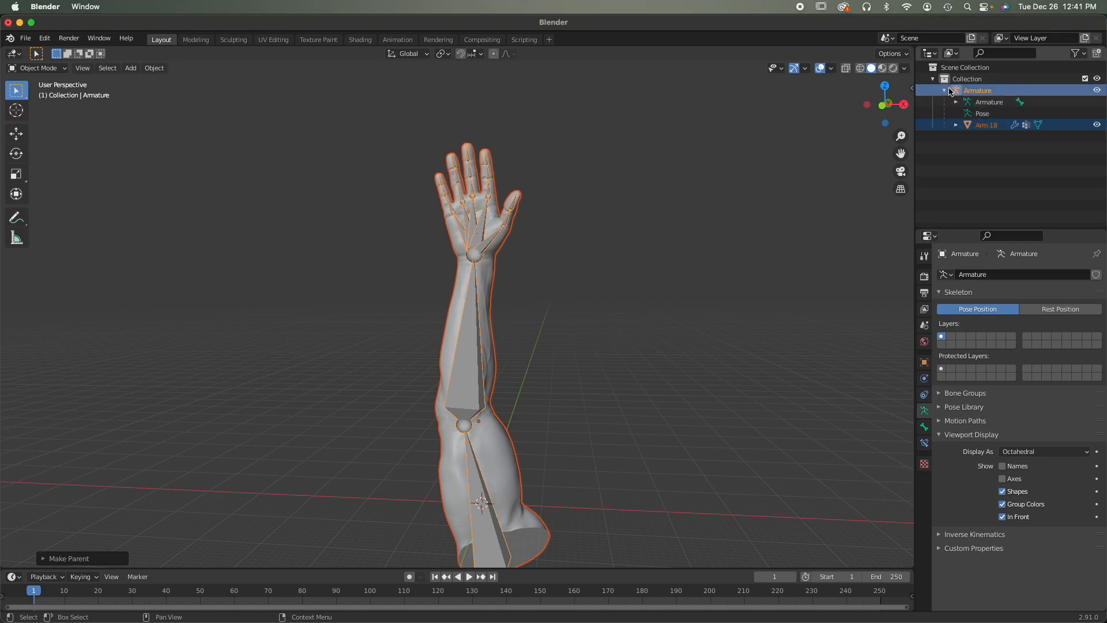
{"action": "left_click", "coordinate": [946, 91]}
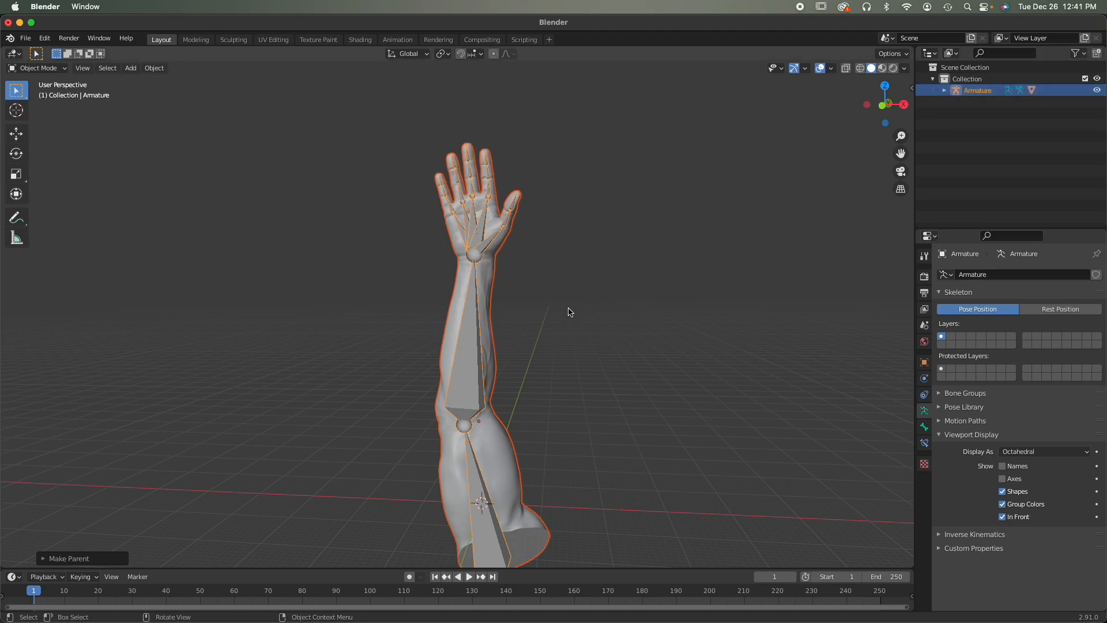
Step: Select only the armature and switch it to Pose Mode
{"action": "left_click", "coordinate": [467, 343]}
{"action": "left_click", "coordinate": [461, 346]}
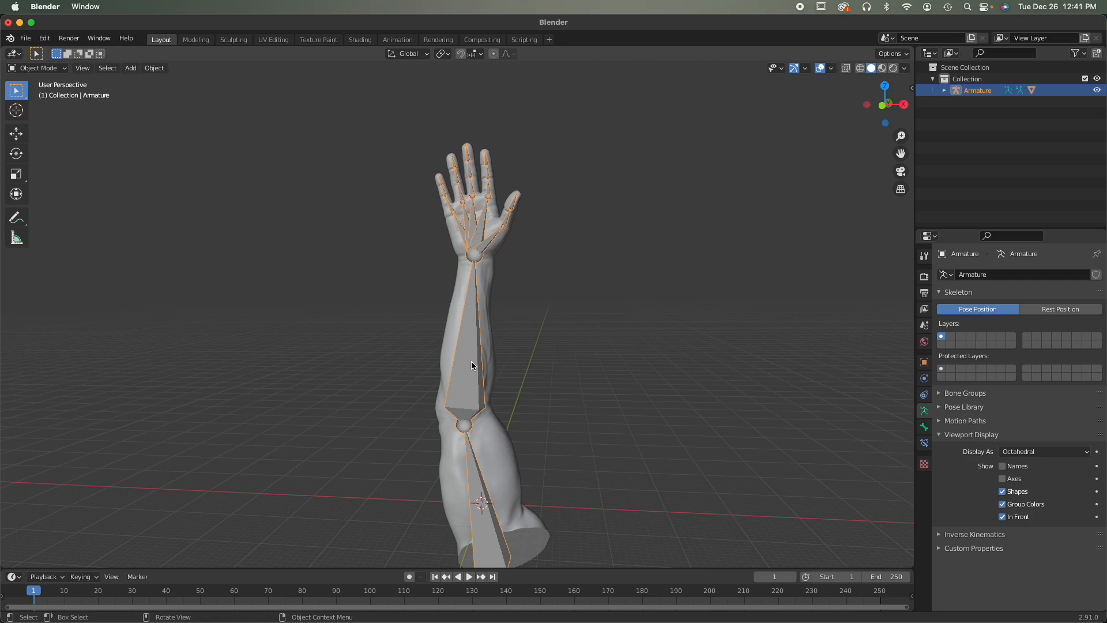
{"action": "left_click", "coordinate": [55, 69]}
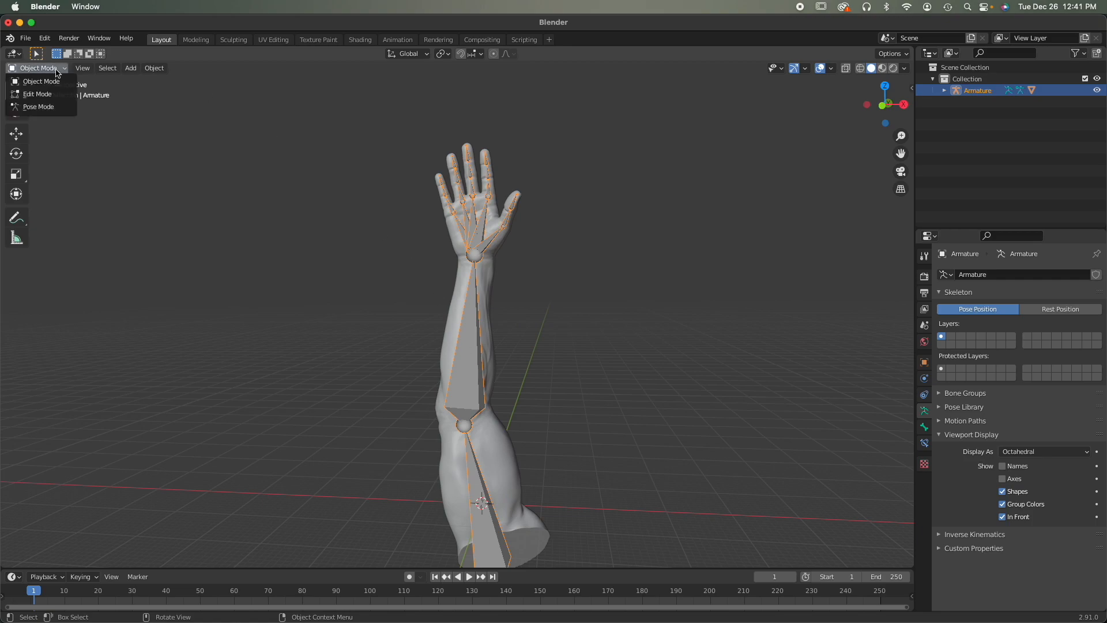
{"action": "left_click", "coordinate": [48, 107]}
{"action": "middle_click_drag", "start_coordinate": [568, 366], "coordinate": [370, 339]}
{"action": "scroll", "coordinate": [449, 333], "scroll_direction": "up", "scroll_amount": 3}
{"action": "middle_click_drag", "start_coordinate": [457, 334], "coordinate": [580, 250], "text": "shift"}
{"action": "scroll", "coordinate": [580, 250], "scroll_direction": "down", "scroll_amount": 2}
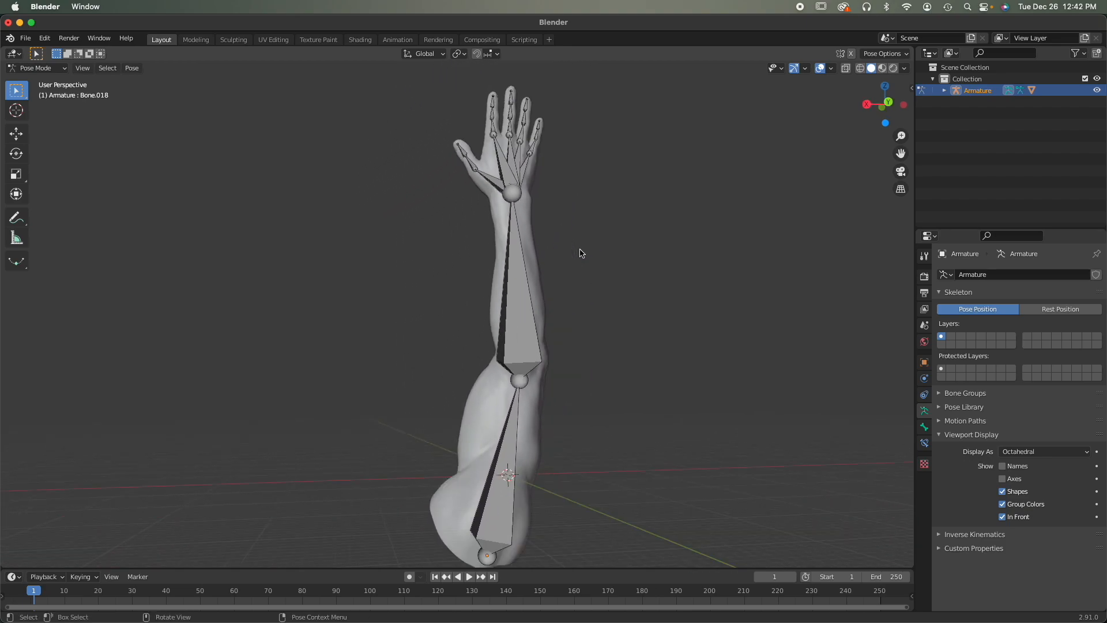
Step: Rotate the forearm bone at the elbow so the forearm and hand bend toward the thumb side
{"action": "left_click", "coordinate": [515, 266]}
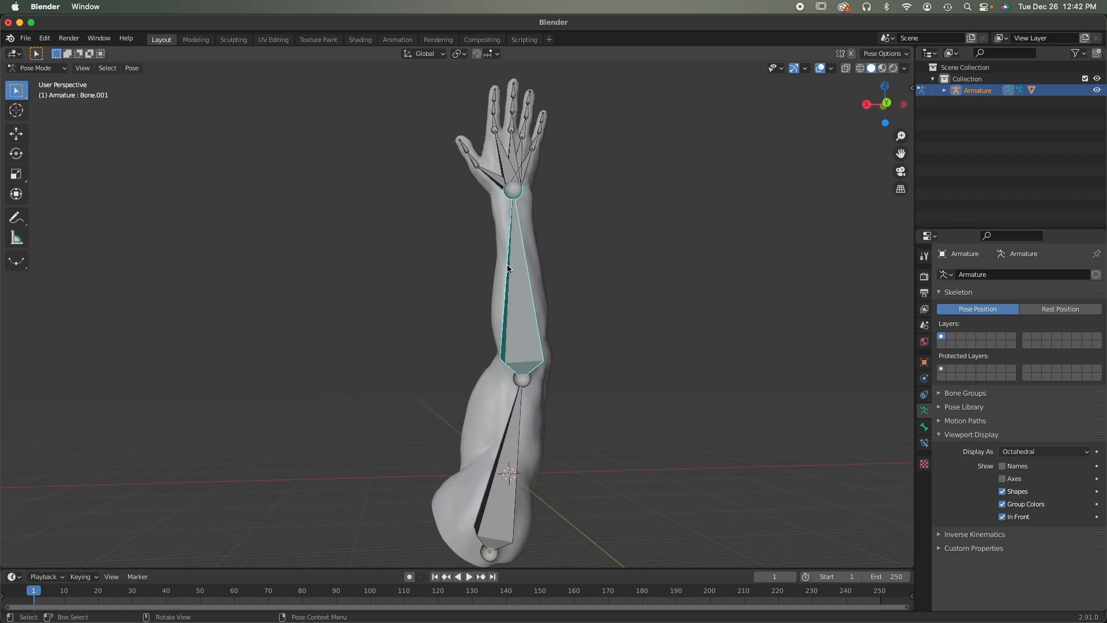
{"action": "scroll", "coordinate": [508, 265], "scroll_direction": "up", "scroll_amount": 2}
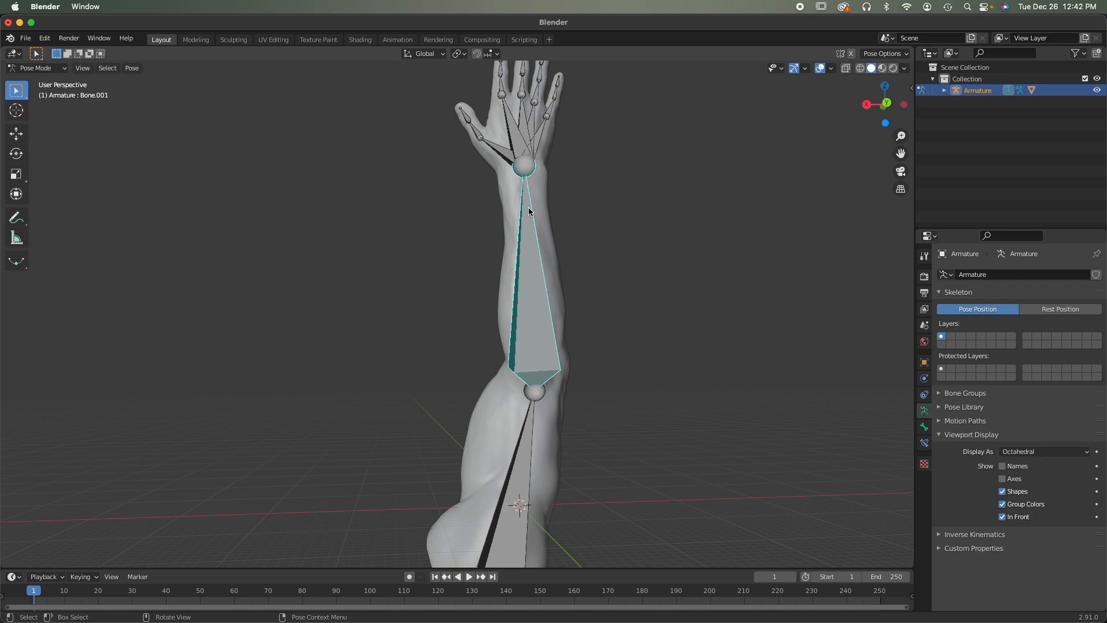
{"action": "key", "text": "r"}
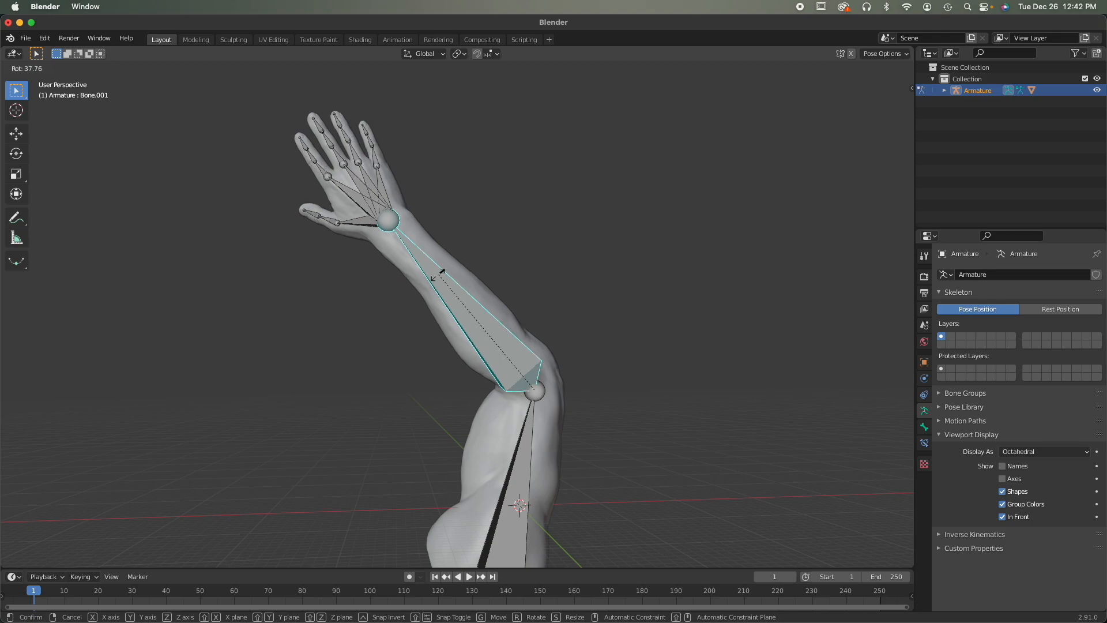
{"action": "left_click", "coordinate": [415, 306]}
{"action": "middle_click_drag", "start_coordinate": [415, 305], "coordinate": [526, 343]}
{"action": "middle_click_drag", "start_coordinate": [482, 397], "coordinate": [517, 373]}
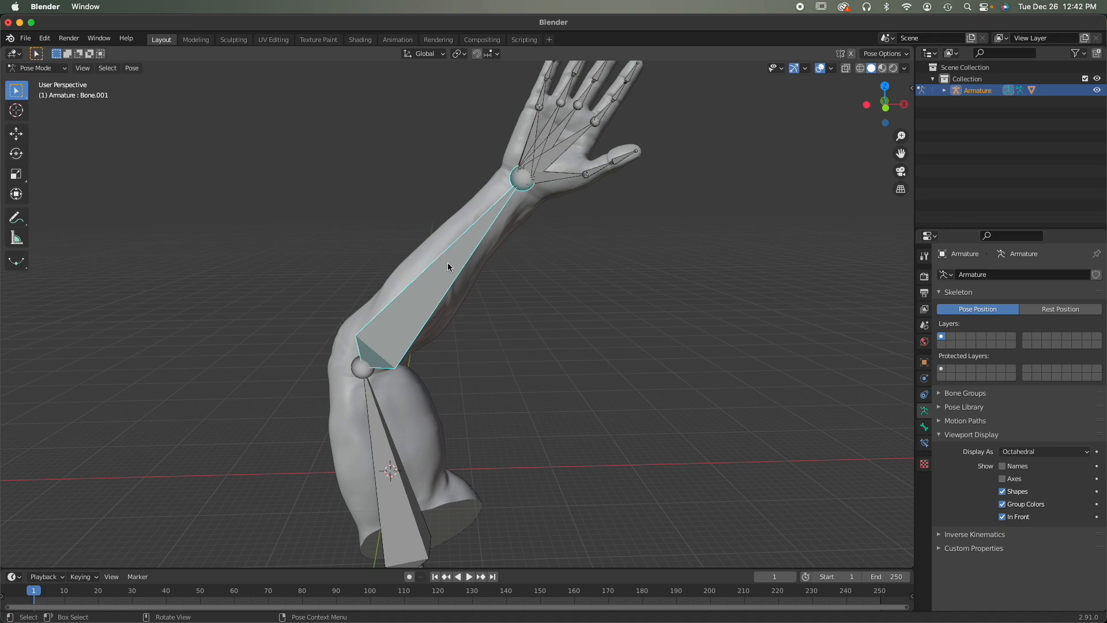
Step: Refine the forearm bone's rotation from the palm side and again from an end-on view of the arm
{"action": "key", "text": "r"}
{"action": "left_click", "coordinate": [451, 281]}
{"action": "middle_click_drag", "start_coordinate": [451, 281], "coordinate": [536, 407]}
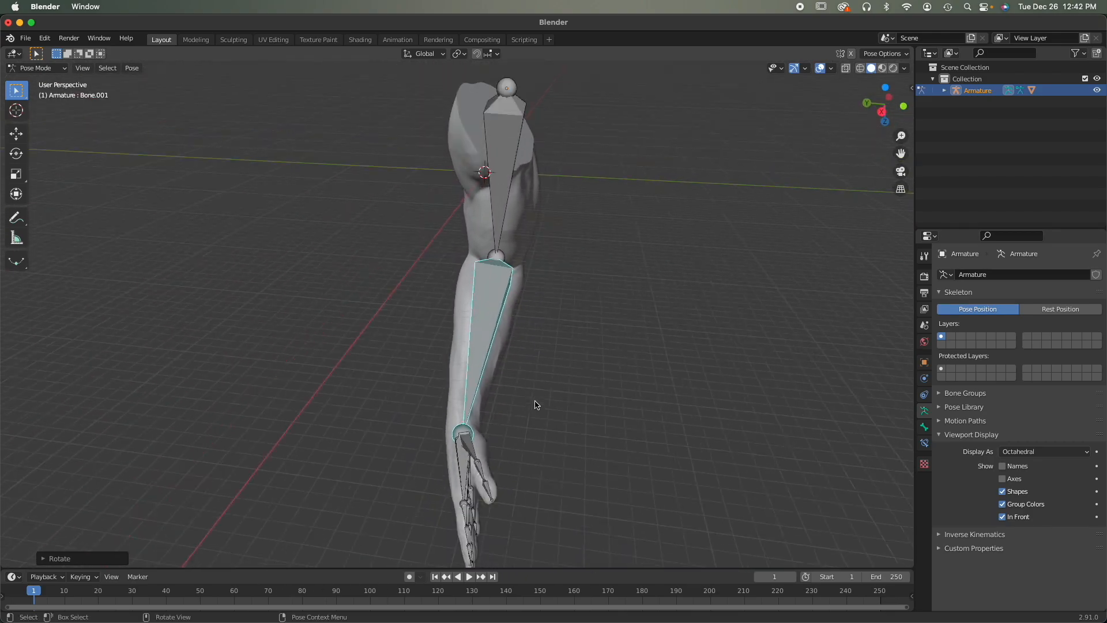
{"action": "key", "text": "r"}
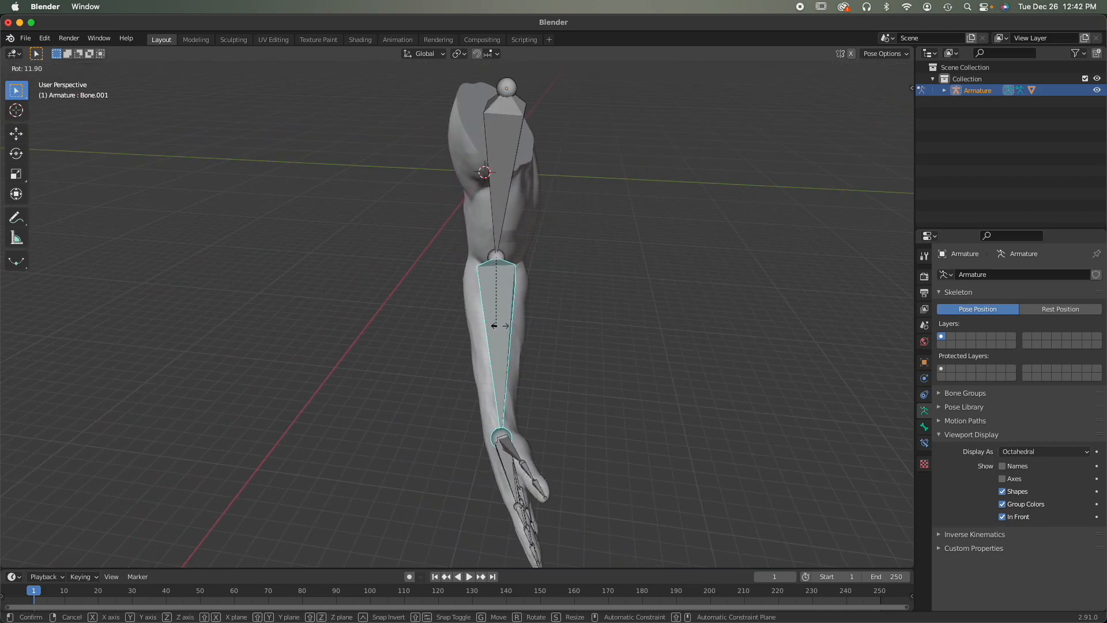
{"action": "left_click", "coordinate": [520, 352]}
{"action": "middle_click_drag", "start_coordinate": [520, 352], "coordinate": [466, 264]}
{"action": "middle_click_drag", "start_coordinate": [460, 282], "coordinate": [468, 291]}
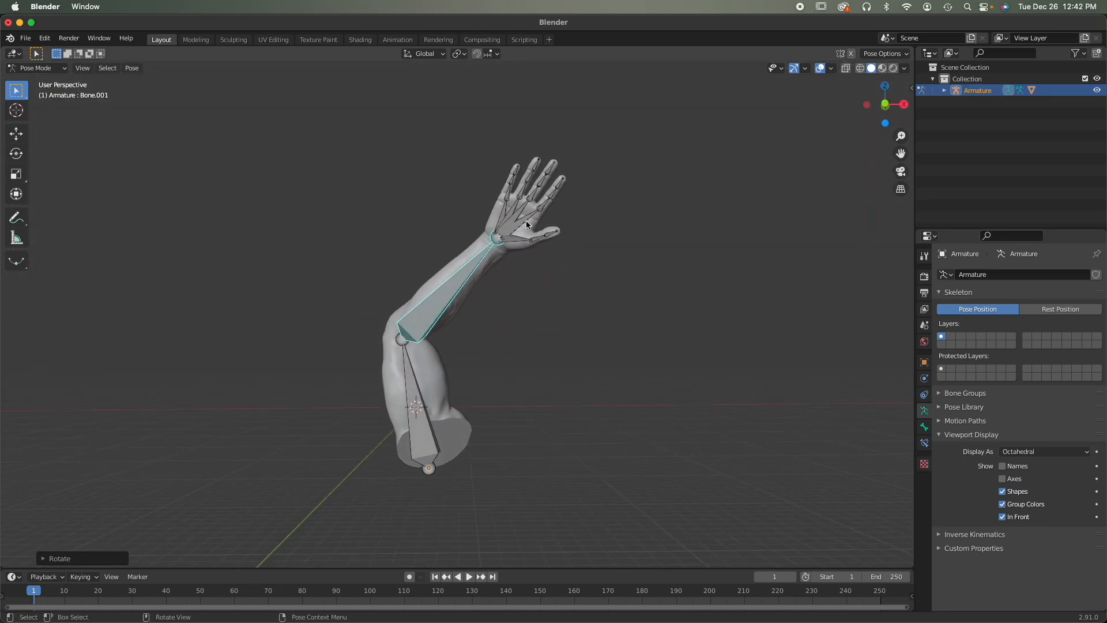
Step: Rotate the ring finger's base bone about 40 degrees along the global X axis toward the palm
{"action": "scroll", "coordinate": [529, 222], "scroll_direction": "up", "scroll_amount": 4}
{"action": "middle_click_drag", "start_coordinate": [528, 223], "coordinate": [441, 303]}
{"action": "scroll", "coordinate": [463, 230], "scroll_direction": "up", "scroll_amount": 4}
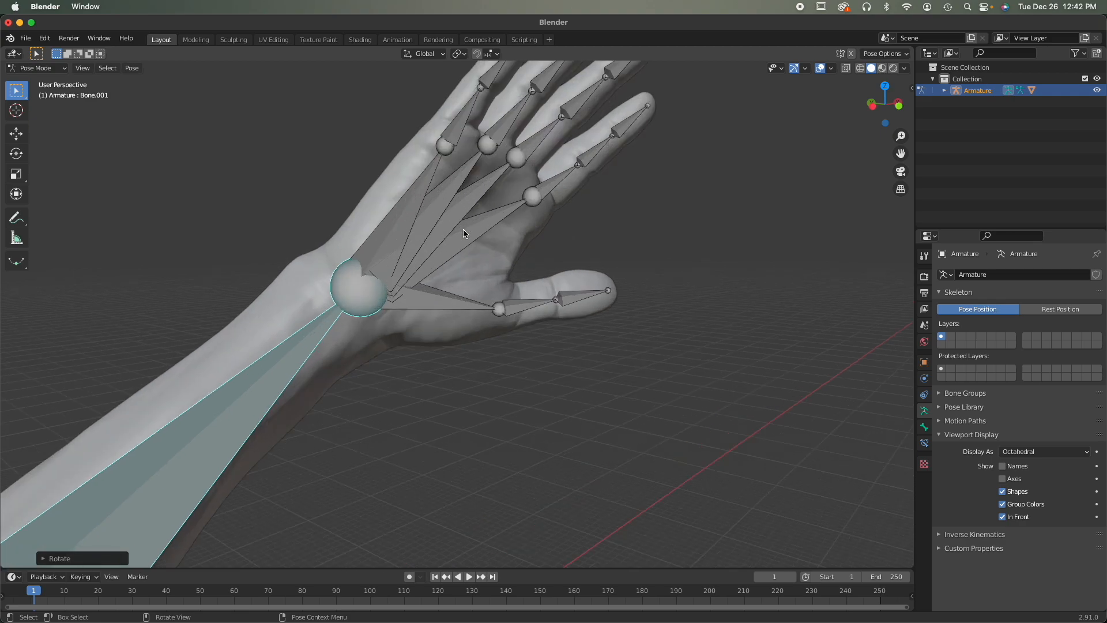
{"action": "middle_click_drag", "start_coordinate": [463, 229], "coordinate": [417, 203]}
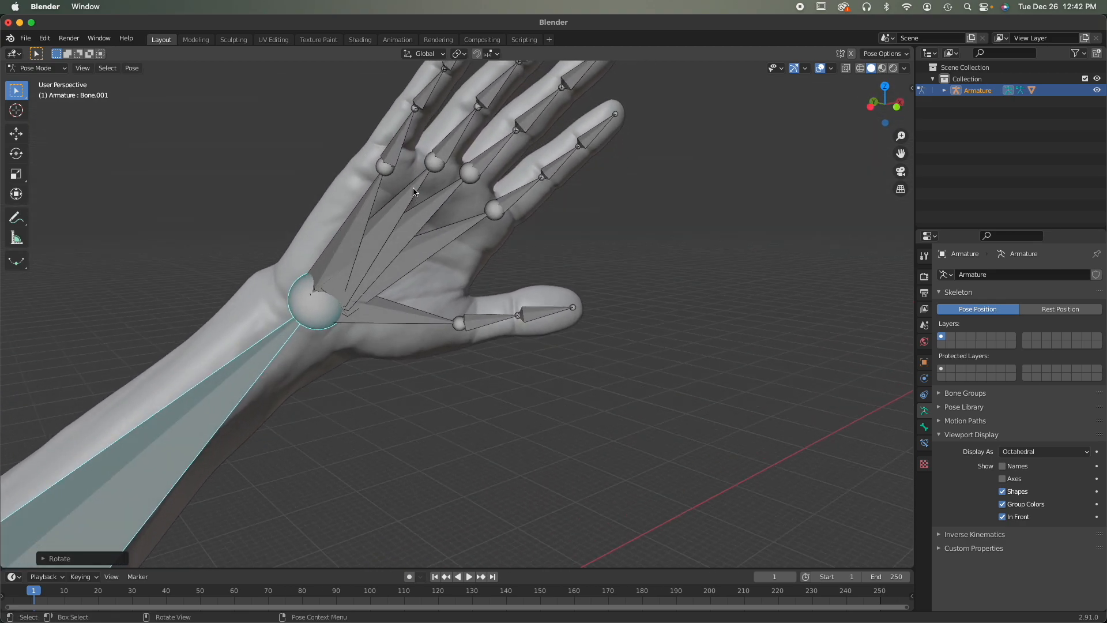
{"action": "left_click", "coordinate": [412, 198]}
{"action": "left_click", "coordinate": [455, 141]}
{"action": "middle_click_drag", "start_coordinate": [455, 140], "coordinate": [438, 144]}
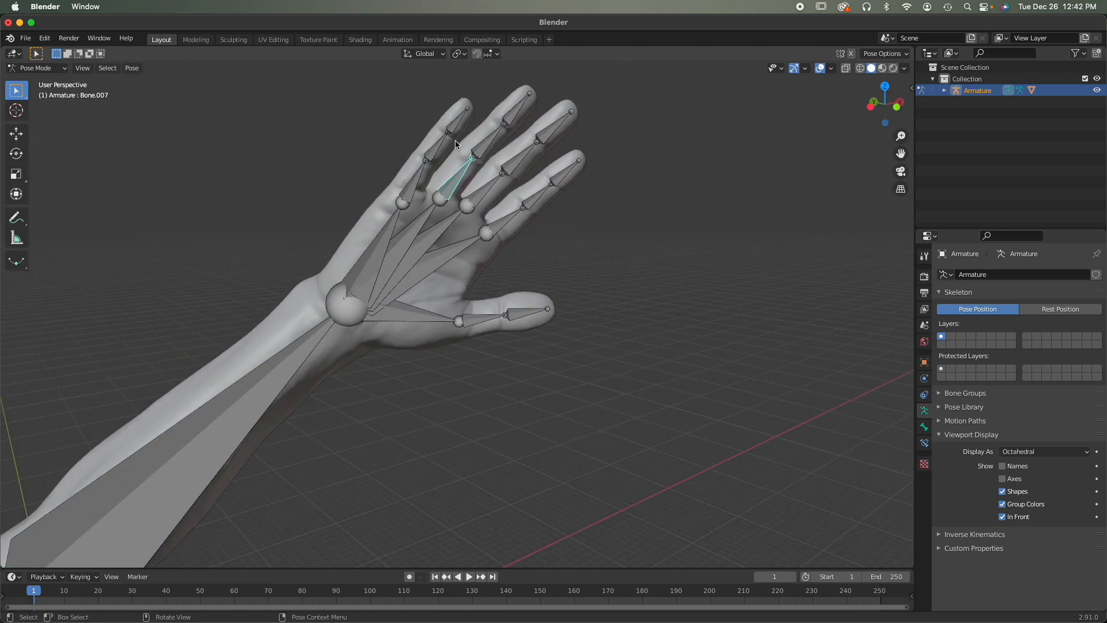
{"action": "key", "text": "r"}
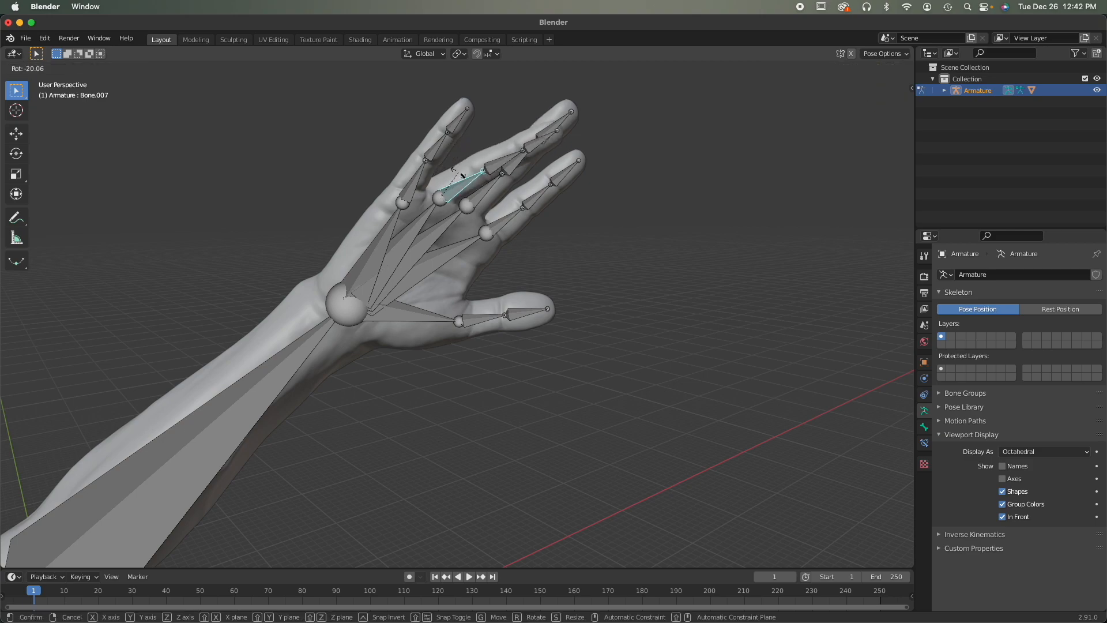
{"action": "key", "text": "y"}
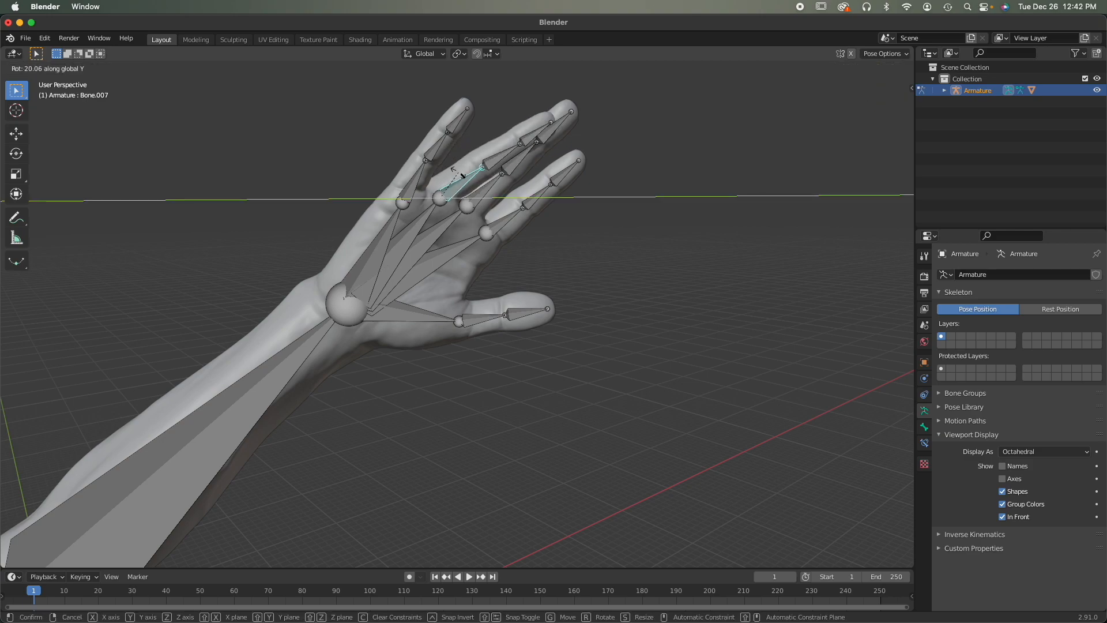
{"action": "key", "text": "x"}
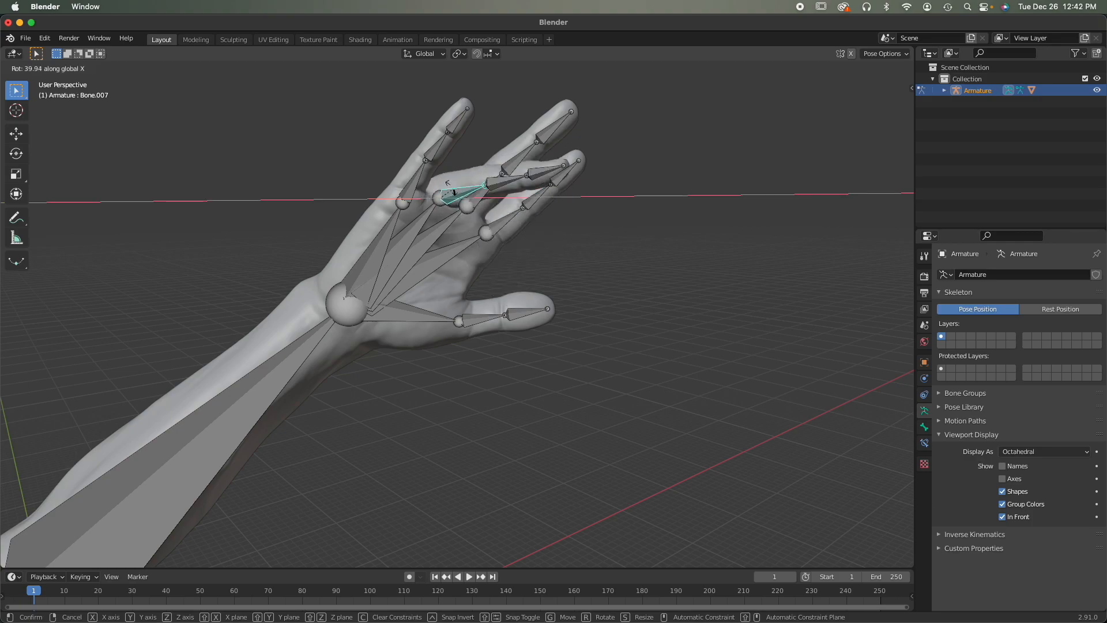
{"action": "left_click", "coordinate": [453, 191]}
{"action": "middle_click_drag", "start_coordinate": [454, 191], "coordinate": [459, 348]}
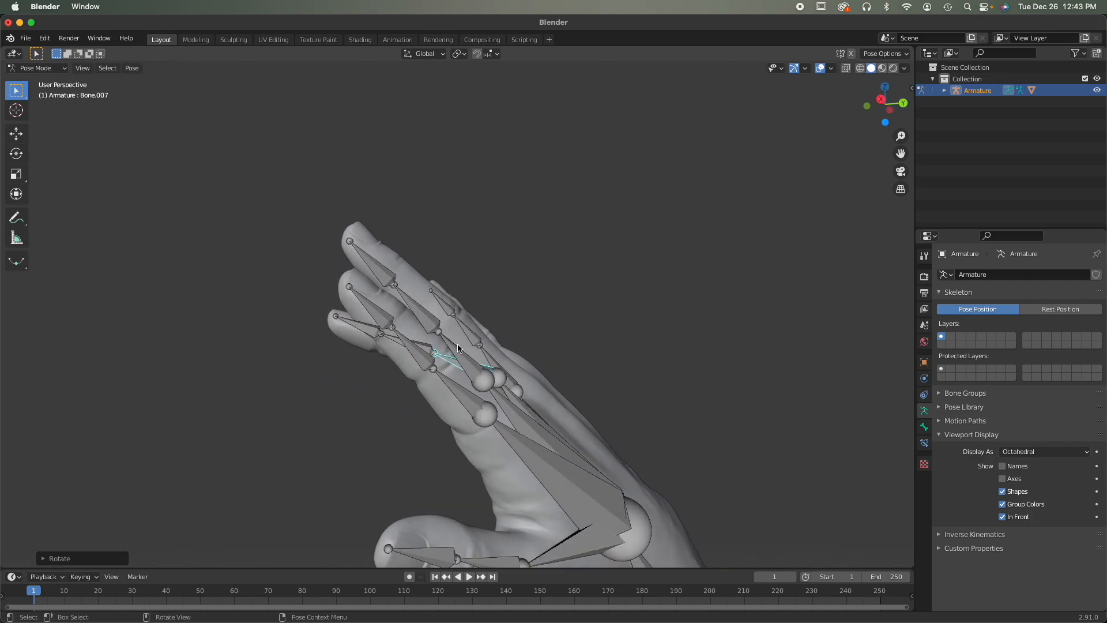
Step: Rotate the middle finger's base bone slightly toward the palm from a side view of the hand
{"action": "left_click", "coordinate": [461, 358]}
{"action": "key", "text": "r"}
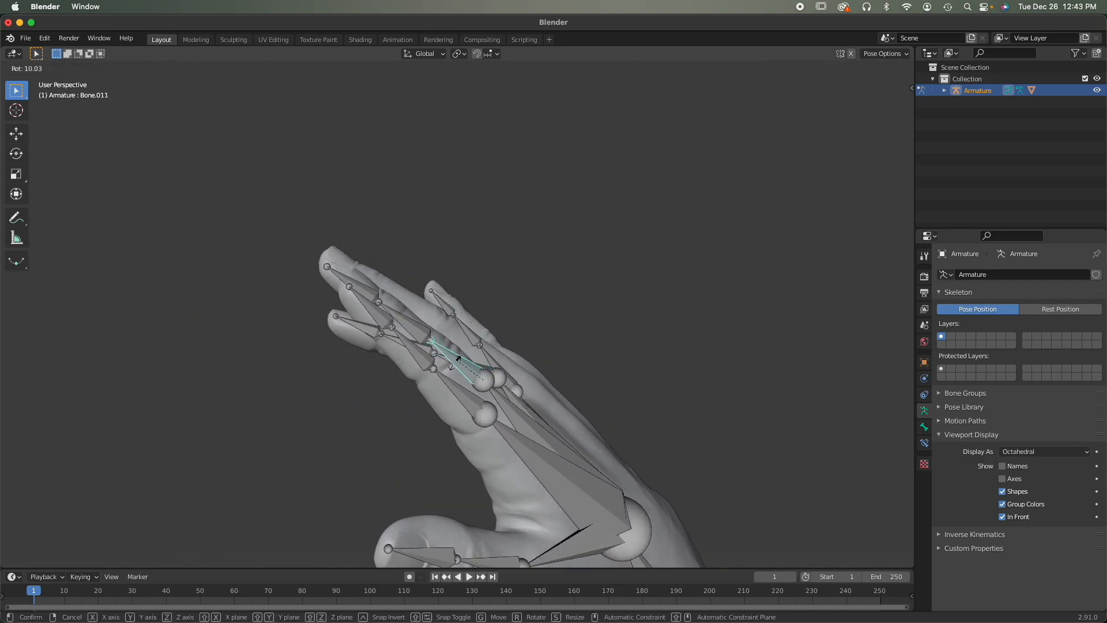
{"action": "left_click", "coordinate": [454, 371]}
{"action": "middle_click_drag", "start_coordinate": [420, 355], "coordinate": [497, 341]}
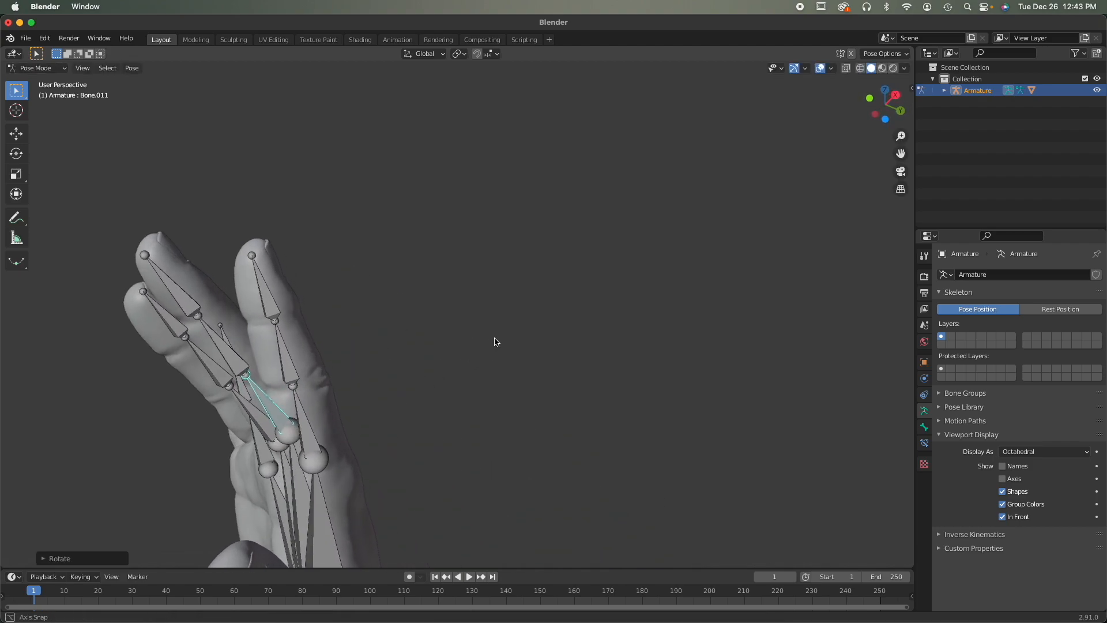
Step: Curl the middle finger by rotating its middle bone and its tip bone toward the palm
{"action": "left_click", "coordinate": [229, 355]}
{"action": "key", "text": "r"}
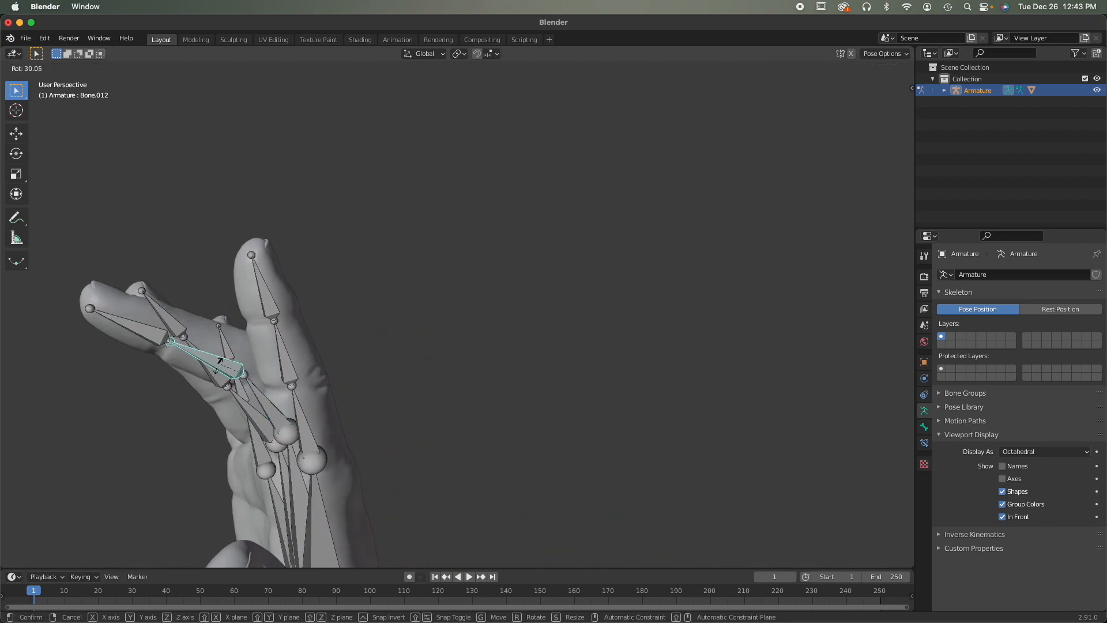
{"action": "left_click", "coordinate": [138, 377]}
{"action": "left_click", "coordinate": [128, 364]}
{"action": "key", "text": "r"}
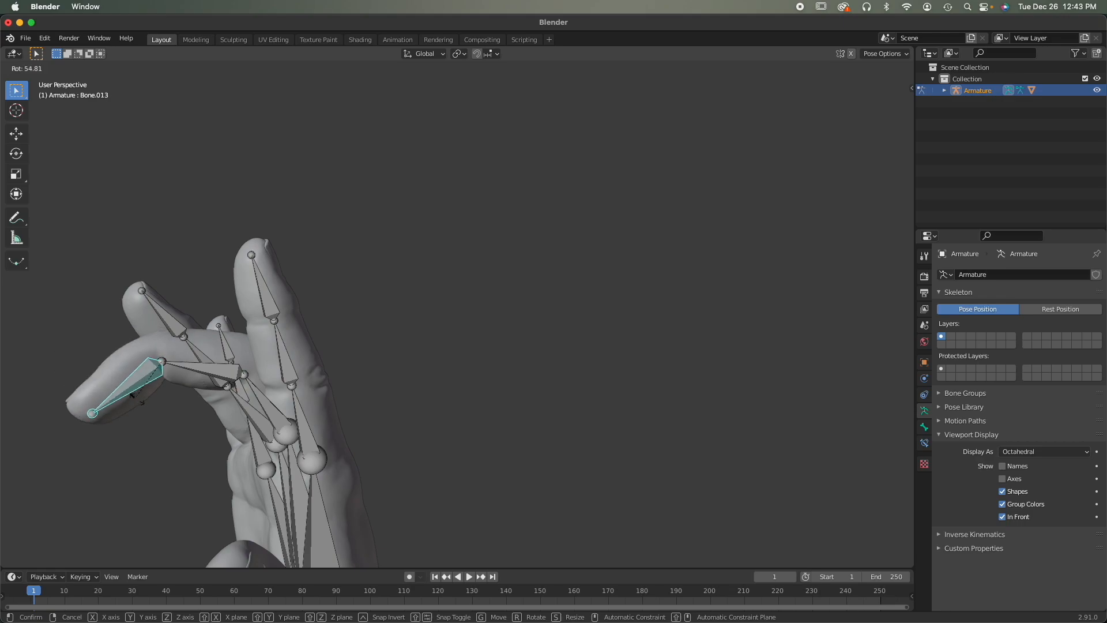
{"action": "left_click", "coordinate": [138, 402]}
{"action": "scroll", "coordinate": [139, 401], "scroll_direction": "up", "scroll_amount": 2}
{"action": "middle_click_drag", "start_coordinate": [140, 402], "coordinate": [447, 386]}
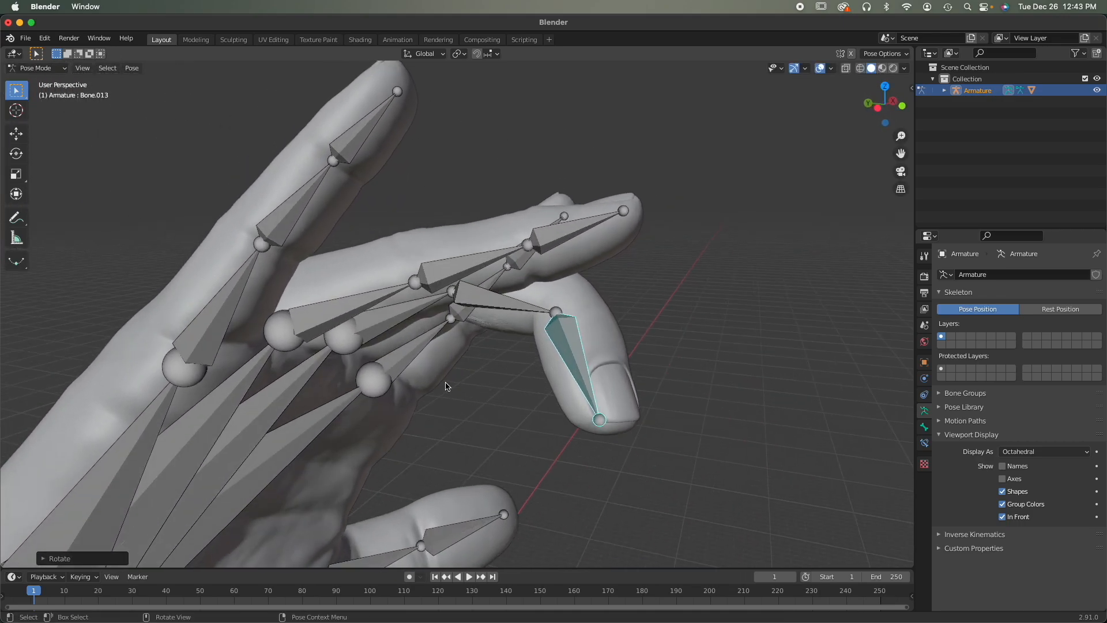
Step: Curl the ring finger by adjusting its base bone and rotating its middle bone about 55 degrees and tip bone about 71 degrees
{"action": "left_click", "coordinate": [346, 307]}
{"action": "key", "text": "r"}
{"action": "left_click", "coordinate": [343, 328]}
{"action": "left_click", "coordinate": [456, 326]}
{"action": "key", "text": "r"}
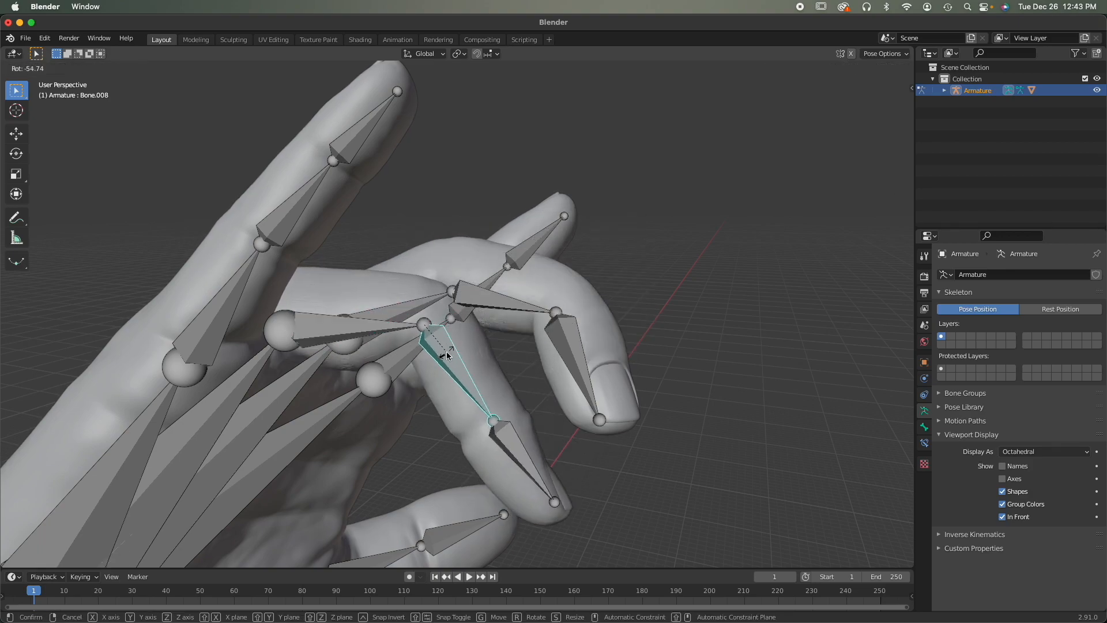
{"action": "left_click", "coordinate": [447, 355]}
{"action": "left_click", "coordinate": [511, 448]}
{"action": "key", "text": "r"}
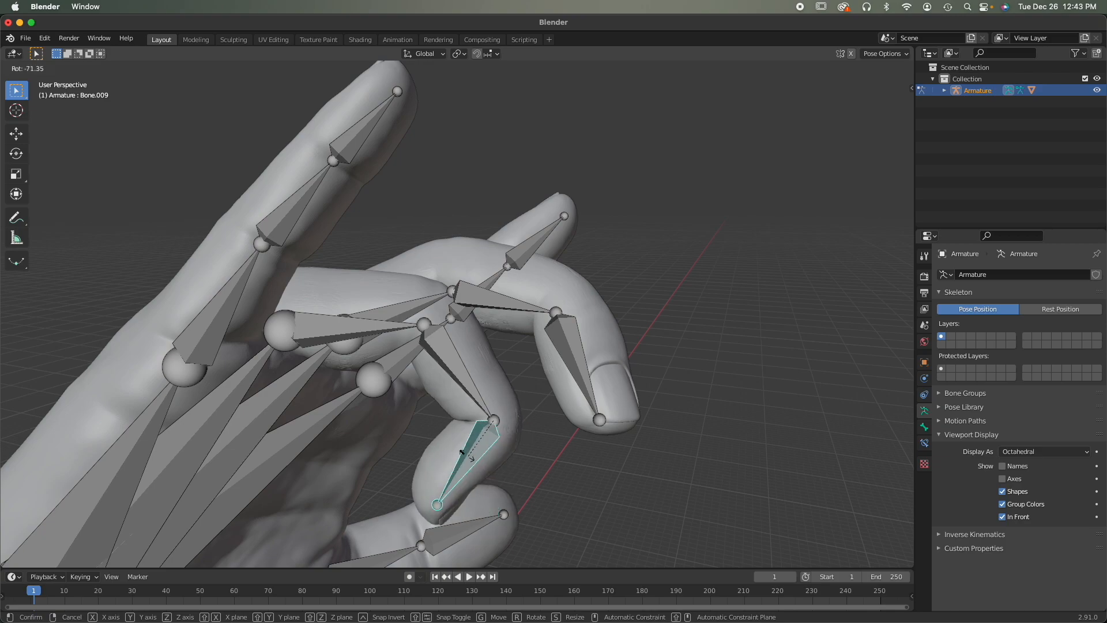
{"action": "left_click", "coordinate": [461, 458]}
Step: Facing the palm, rotate the middle finger's middle bone slightly sideways to align it with the finger
{"action": "middle_click_drag", "start_coordinate": [548, 479], "coordinate": [509, 287]}
{"action": "left_click", "coordinate": [482, 295]}
{"action": "key", "text": "r"}
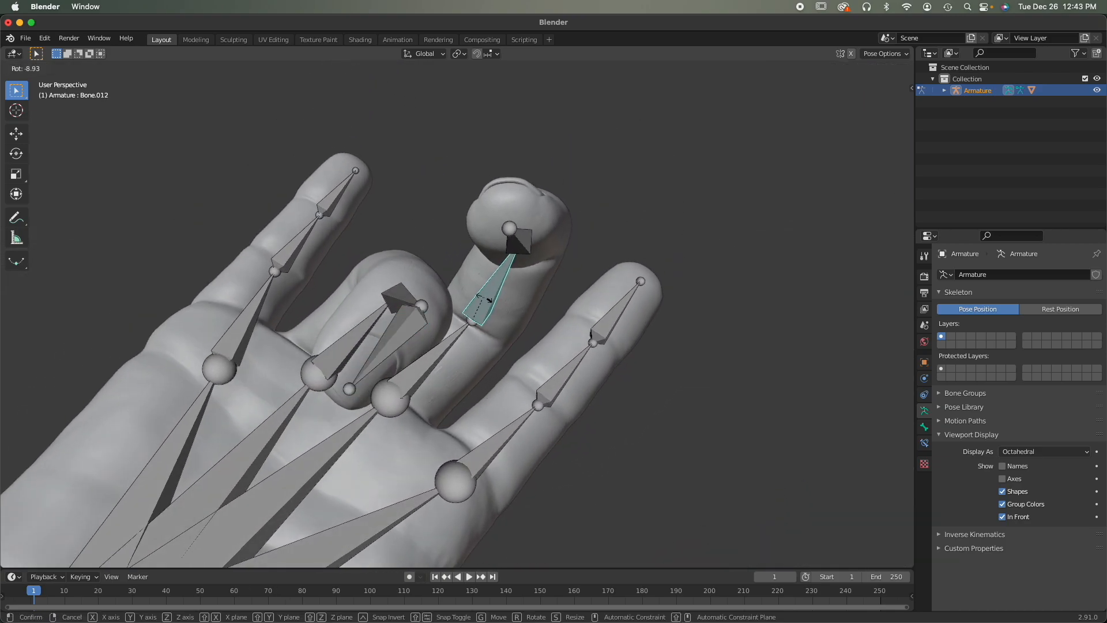
{"action": "left_click", "coordinate": [490, 291]}
Step: From the pinky side, curl the middle finger further toward the palm by rotating its middle and tip bones
{"action": "middle_click_drag", "start_coordinate": [490, 291], "coordinate": [369, 392]}
{"action": "left_click", "coordinate": [584, 245]}
{"action": "key", "text": "r"}
{"action": "left_click", "coordinate": [586, 251]}
{"action": "left_click", "coordinate": [448, 285]}
{"action": "key", "text": "r"}
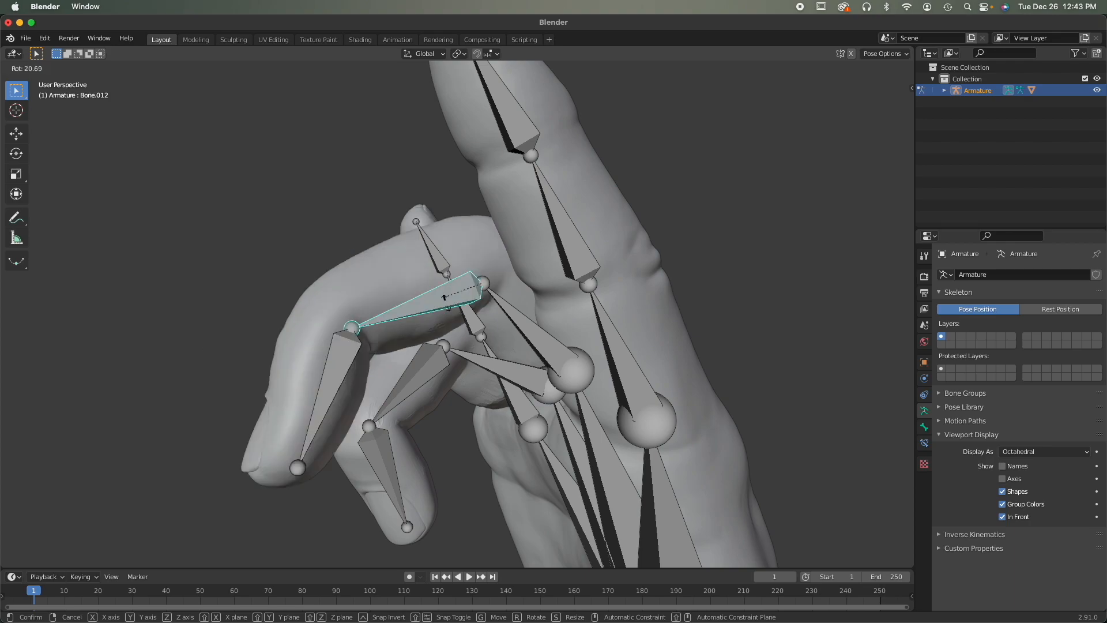
{"action": "left_click", "coordinate": [380, 408]}
{"action": "left_click", "coordinate": [380, 408]}
{"action": "key", "text": "r"}
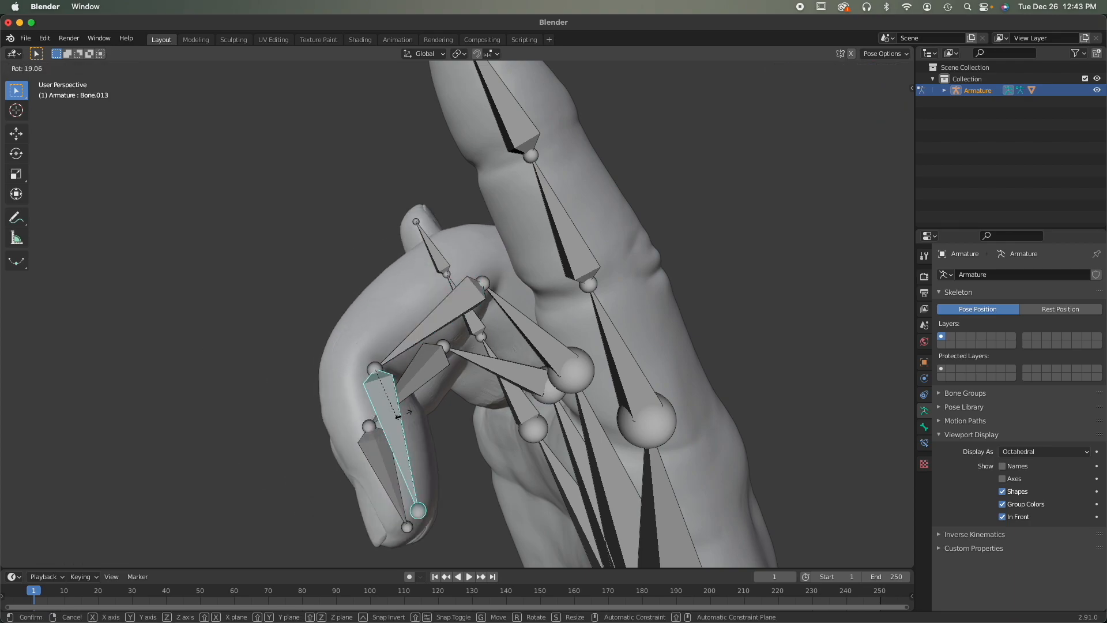
{"action": "left_click", "coordinate": [402, 400]}
Step: Align the curled middle finger by rotating its middle bone about 11 degrees and its tip bone about -15 degrees
{"action": "scroll", "coordinate": [402, 400], "scroll_direction": "down", "scroll_amount": 3}
{"action": "middle_click_drag", "start_coordinate": [402, 400], "coordinate": [447, 291]}
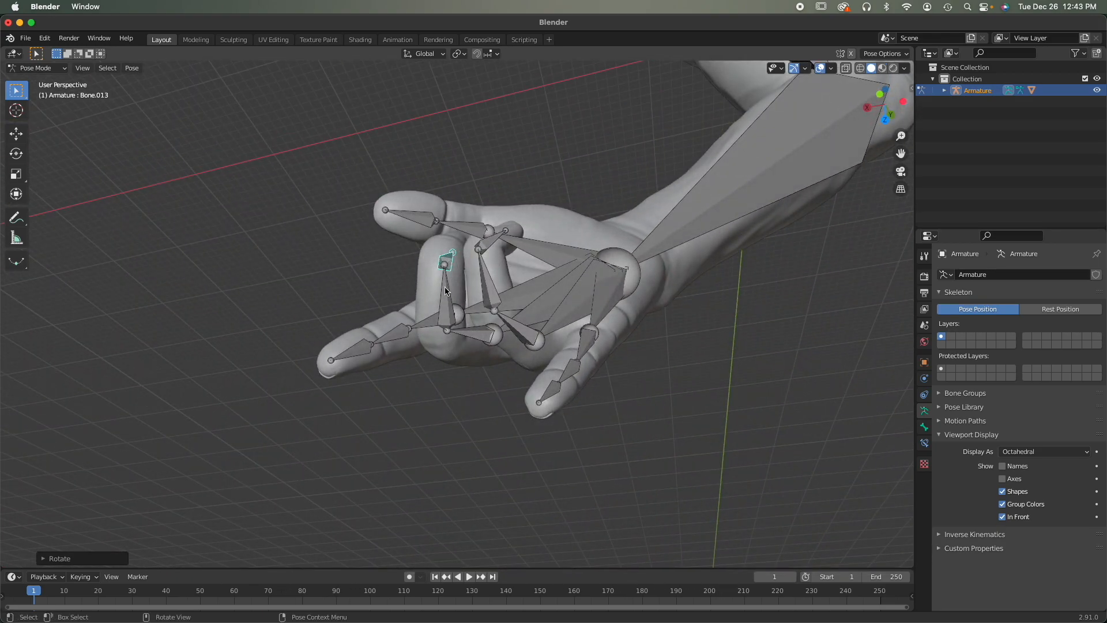
{"action": "left_click", "coordinate": [441, 298]}
{"action": "key", "text": "r"}
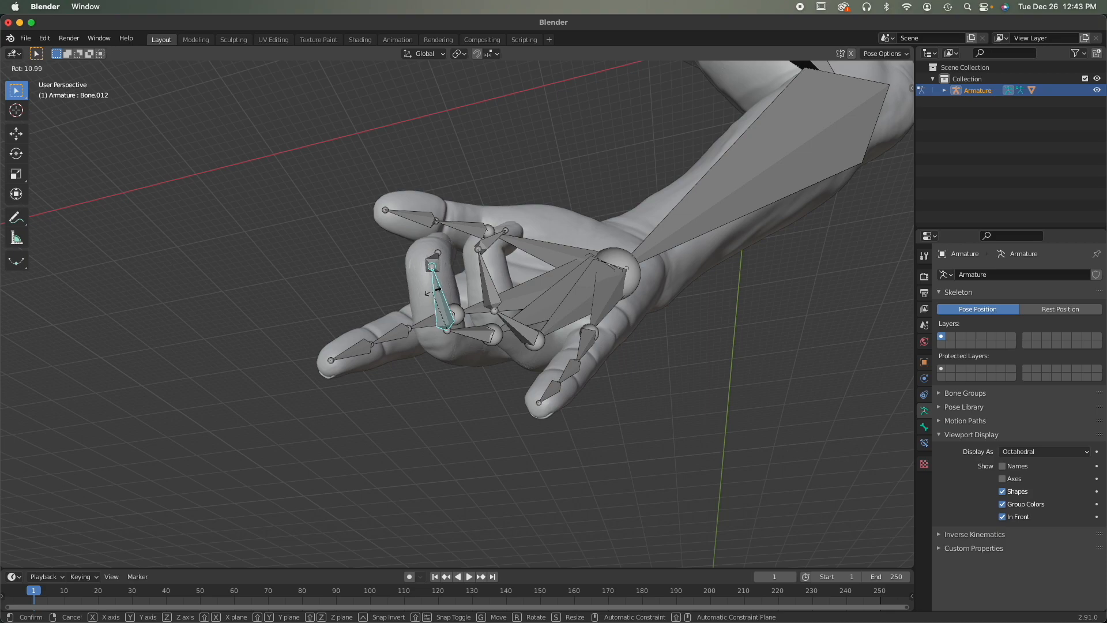
{"action": "left_click", "coordinate": [437, 289]}
{"action": "middle_click_drag", "start_coordinate": [437, 289], "coordinate": [448, 265]}
{"action": "left_click", "coordinate": [441, 262]}
{"action": "key", "text": "r"}
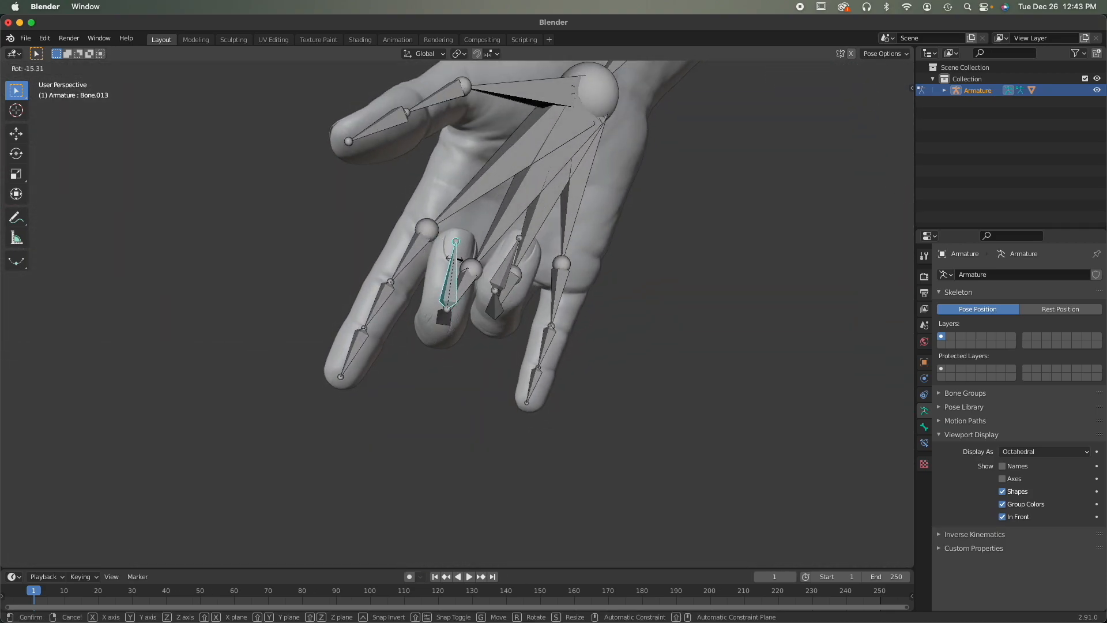
{"action": "left_click", "coordinate": [515, 298]}
Step: Rotate the ring finger's middle bone sideways by about -4 degrees to align it with the palm
{"action": "left_click", "coordinate": [499, 314]}
{"action": "key", "text": "r"}
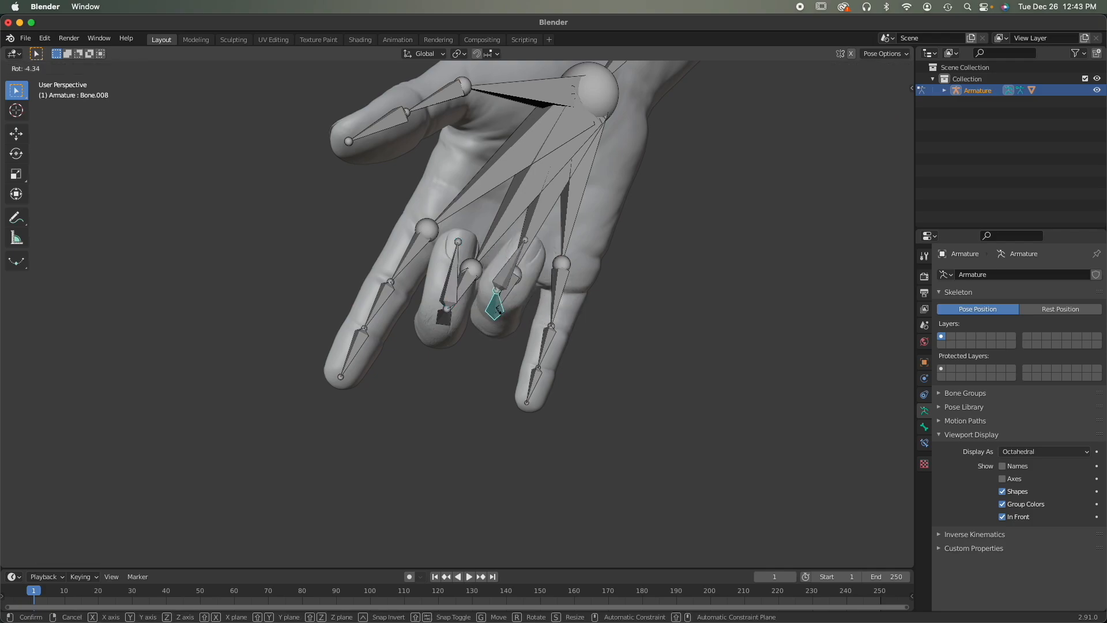
{"action": "left_click", "coordinate": [497, 345]}
Step: Return to Object Mode and hide the armature so only the posed arm mesh is shown
{"action": "middle_click_drag", "start_coordinate": [497, 344], "coordinate": [336, 376]}
{"action": "scroll", "coordinate": [438, 455], "scroll_direction": "down", "scroll_amount": 5}
{"action": "middle_click_drag", "start_coordinate": [486, 402], "coordinate": [515, 438]}
{"action": "scroll", "coordinate": [438, 410], "scroll_direction": "up", "scroll_amount": 4}
{"action": "left_click", "coordinate": [48, 70]}
{"action": "left_click", "coordinate": [48, 82]}
{"action": "left_click", "coordinate": [334, 355]}
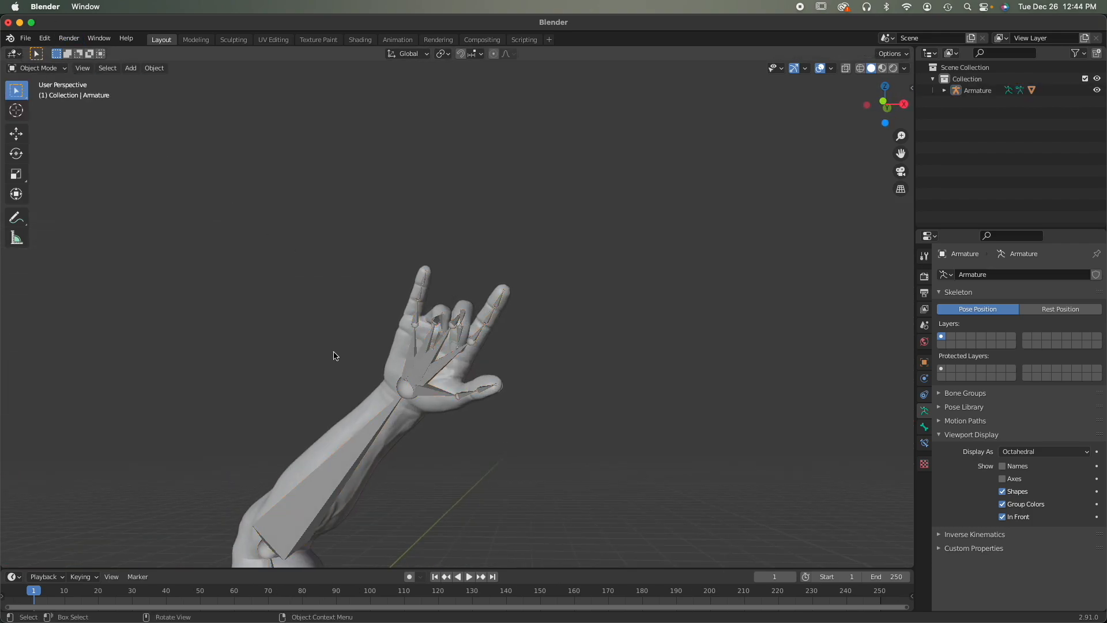
{"action": "middle_click_drag", "start_coordinate": [489, 442], "coordinate": [637, 278], "text": "shift"}
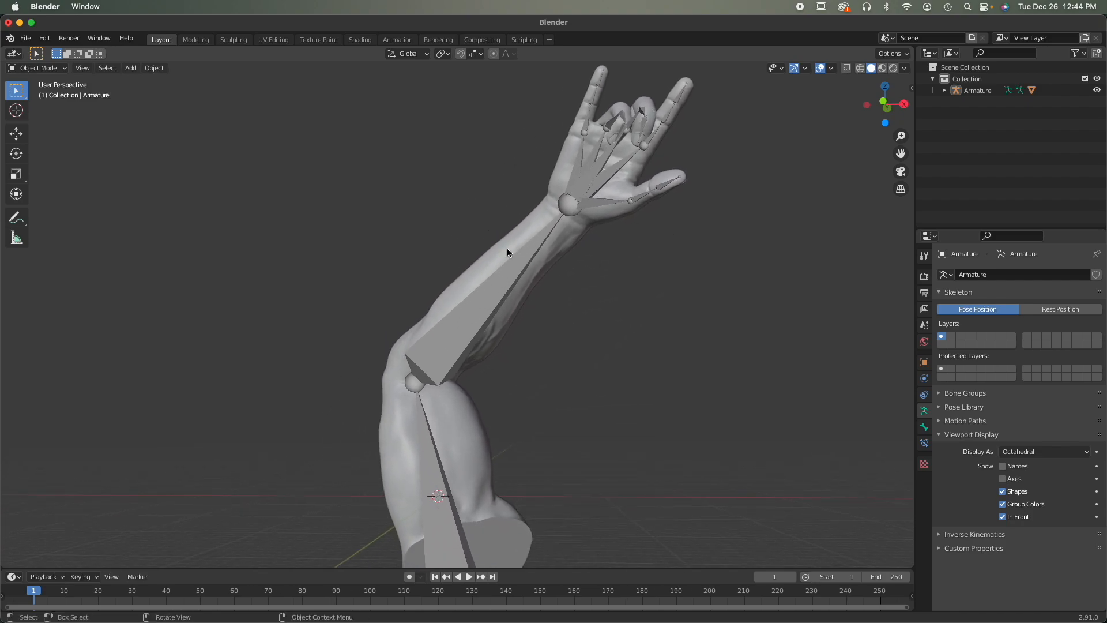
{"action": "left_click", "coordinate": [507, 270]}
{"action": "key", "text": "h"}
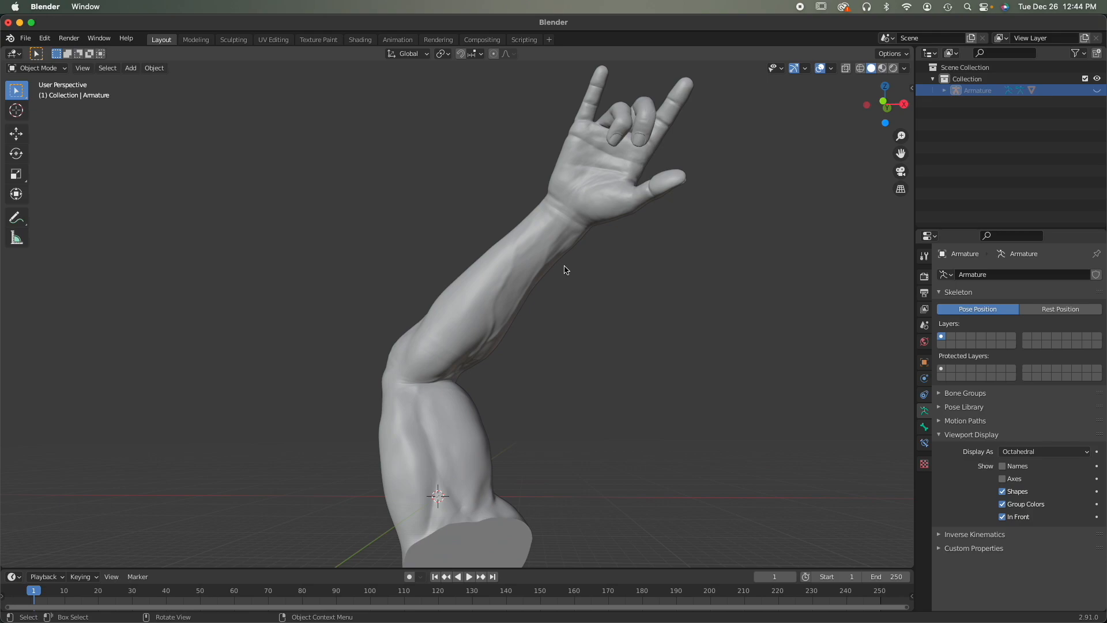
Step: Select the posed arm mesh and start exporting it in STL format
{"action": "mouse_move", "coordinate": [564, 265]}
{"action": "middle_mouse_down"}
{"action": "mouse_move", "coordinate": [556, 272]}
{"action": "mouse_move", "coordinate": [570, 264]}
{"action": "middle_mouse_up"}
{"action": "left_click", "coordinate": [500, 293]}
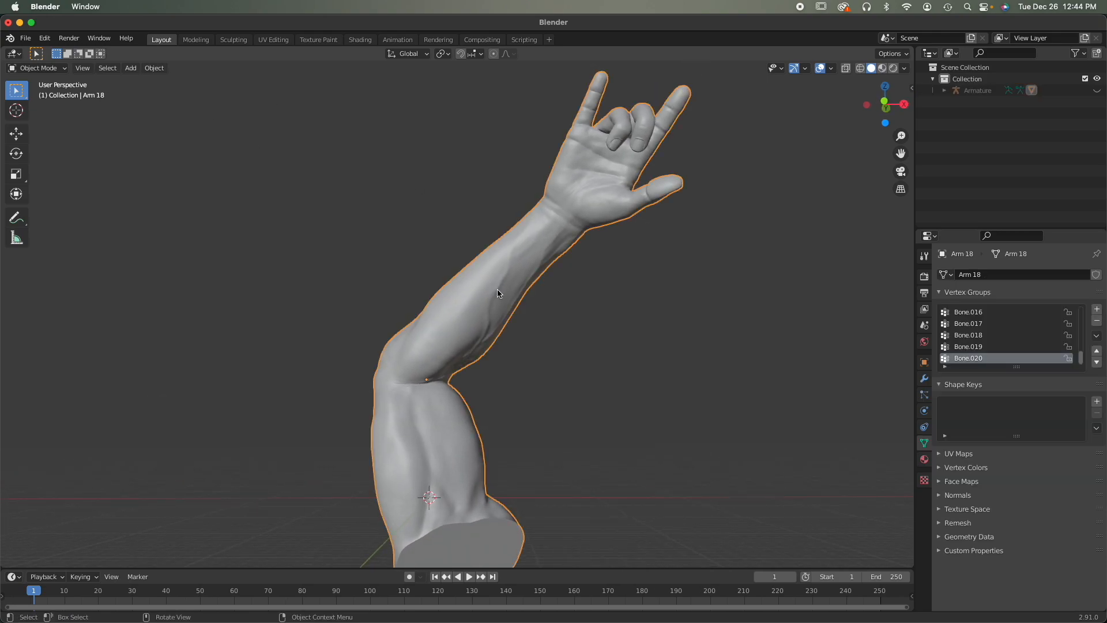
{"action": "left_click", "coordinate": [26, 38]}
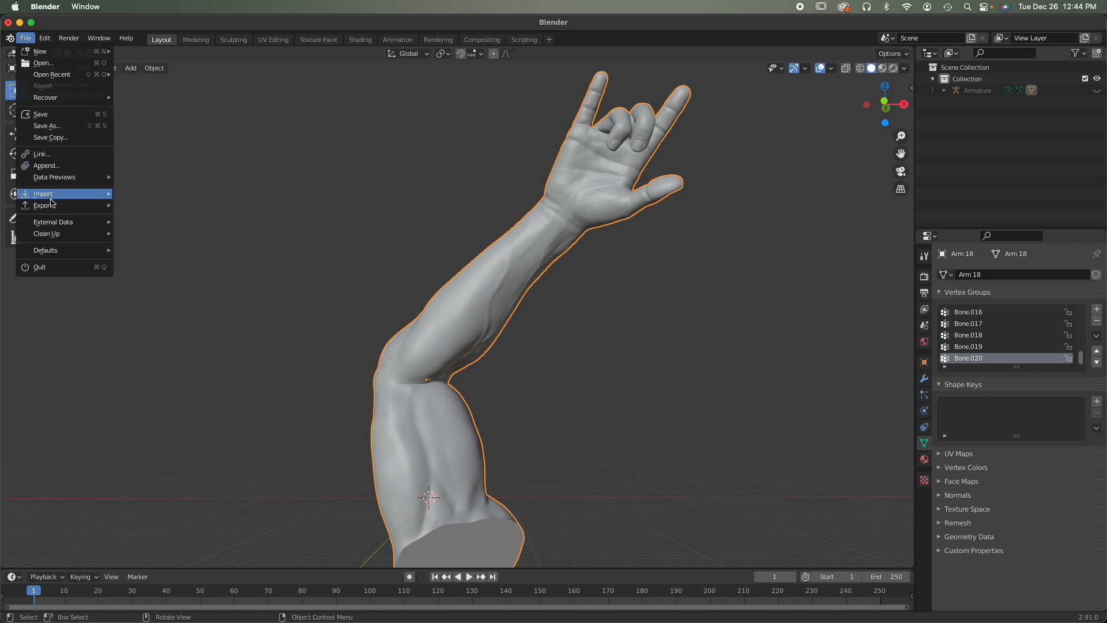
{"action": "mouse_move", "coordinate": [53, 207]}
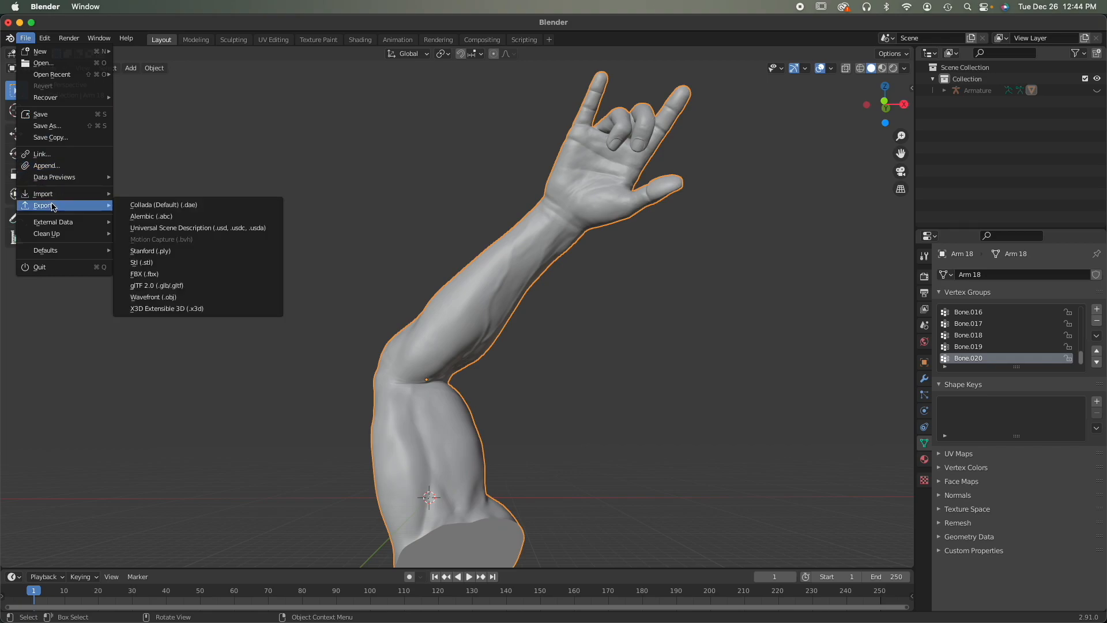
{"action": "left_click", "coordinate": [165, 265]}
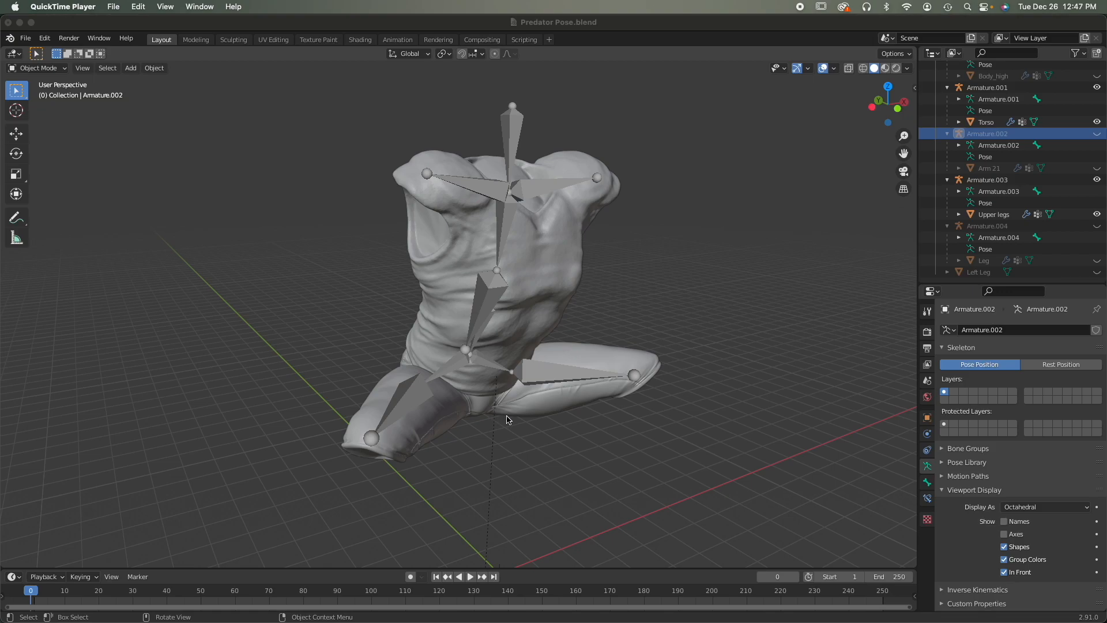
Step: In the Predator Pose scene, hide the upper legs' armature and the Upper legs mesh to isolate the torso
{"action": "left_click", "coordinate": [539, 256]}
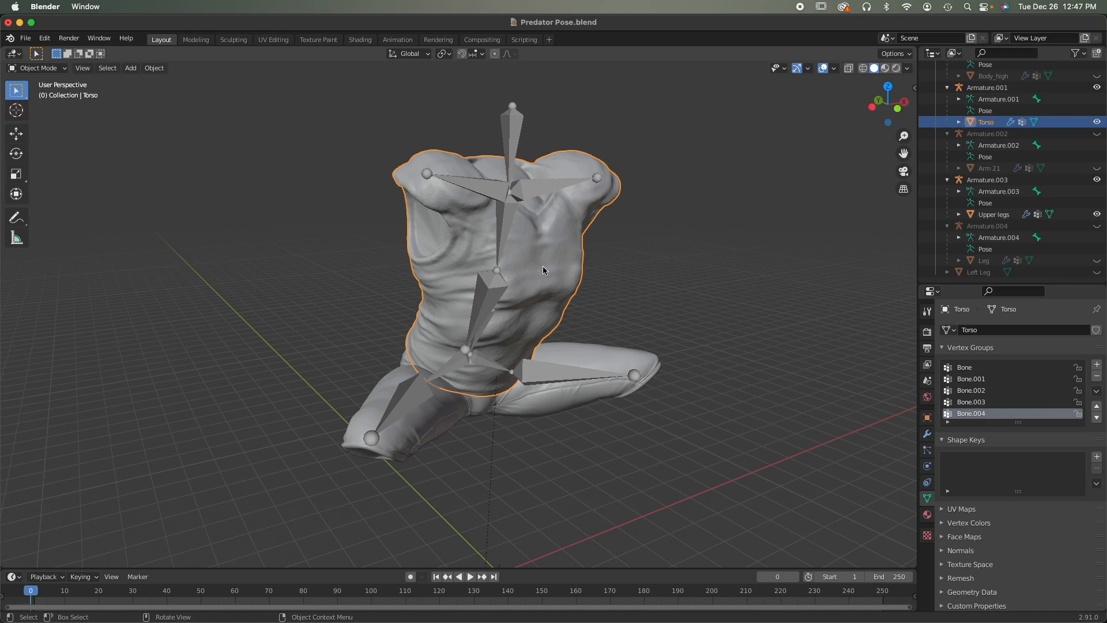
{"action": "middle_click_drag", "start_coordinate": [541, 277], "coordinate": [359, 282]}
{"action": "middle_click_drag", "start_coordinate": [373, 222], "coordinate": [401, 462]}
{"action": "left_click", "coordinate": [396, 441]}
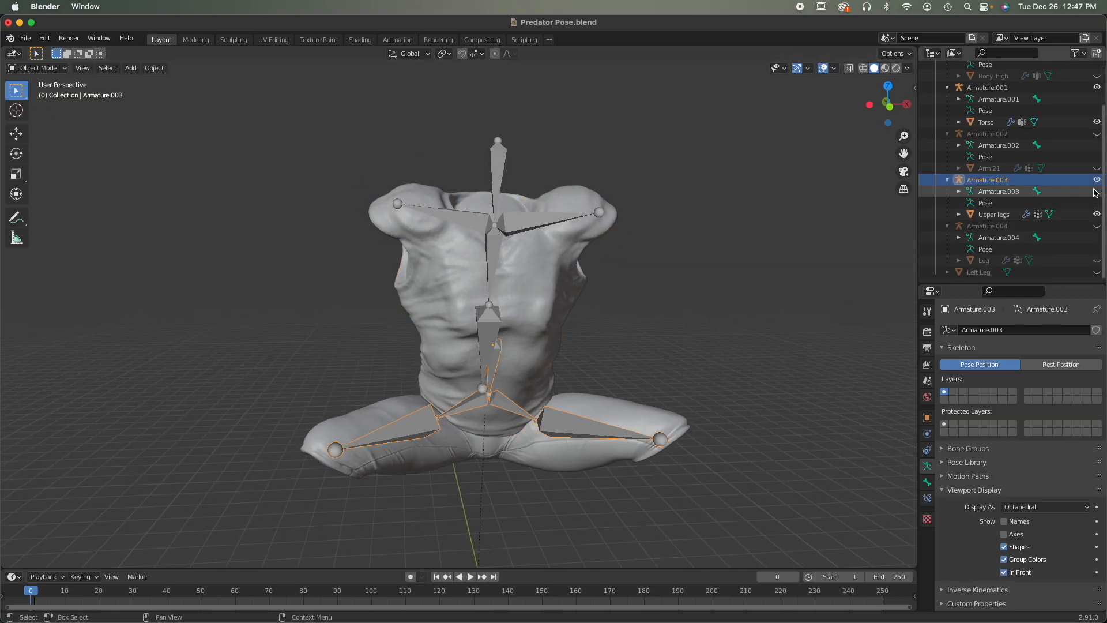
{"action": "key", "text": "h"}
{"action": "left_click", "coordinate": [615, 444]}
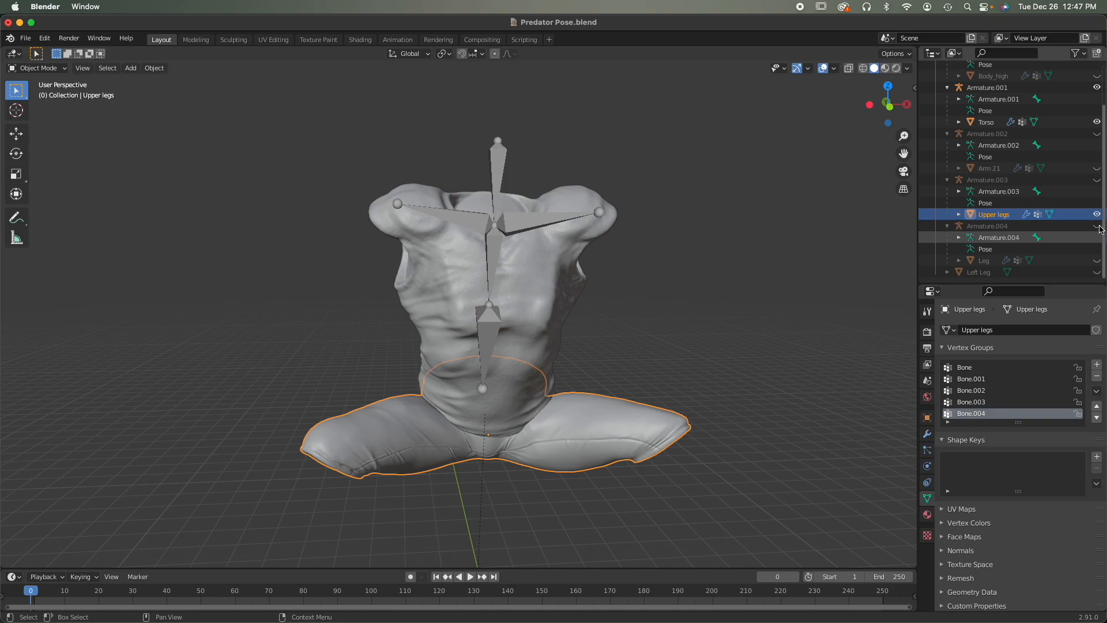
{"action": "key", "text": "h"}
{"action": "middle_click_drag", "start_coordinate": [694, 411], "coordinate": [574, 435]}
{"action": "middle_click_drag", "start_coordinate": [534, 329], "coordinate": [506, 325]}
Step: Put the torso's armature in Pose Mode and slightly rotate its left shoulder bone
{"action": "left_click", "coordinate": [509, 241]}
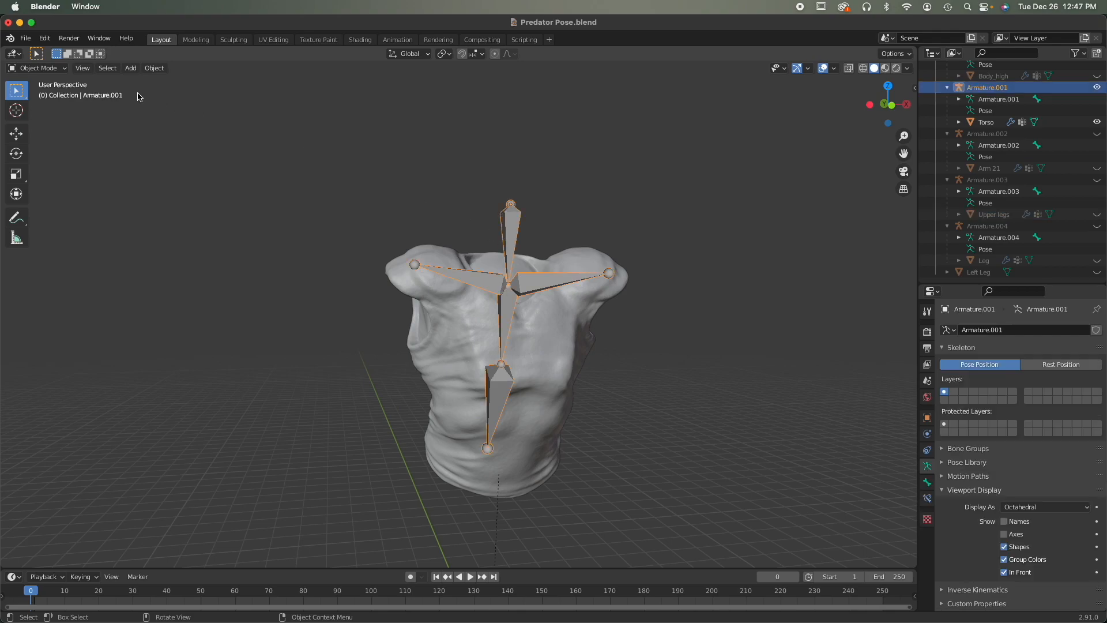
{"action": "left_click", "coordinate": [42, 68]}
{"action": "left_click", "coordinate": [57, 108]}
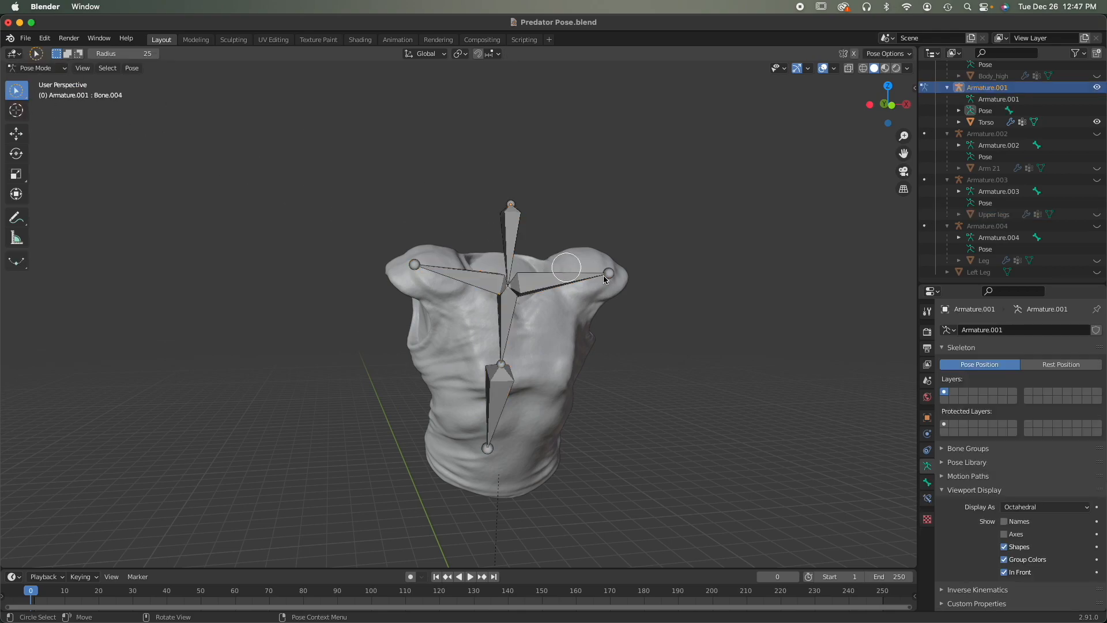
{"action": "left_click", "coordinate": [557, 280]}
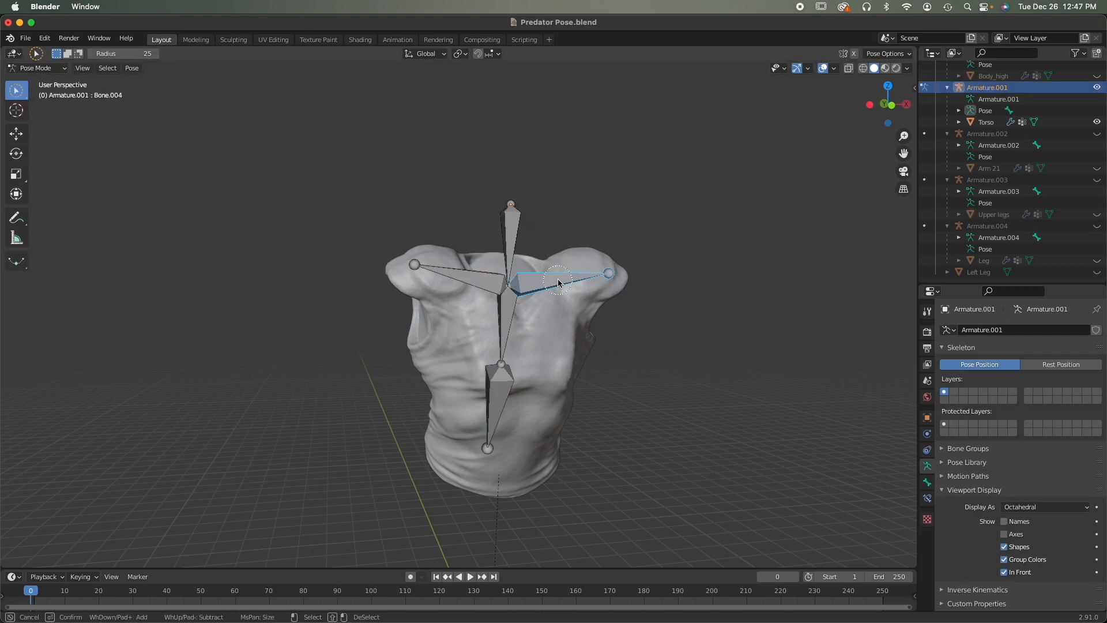
{"action": "key", "text": "r"}
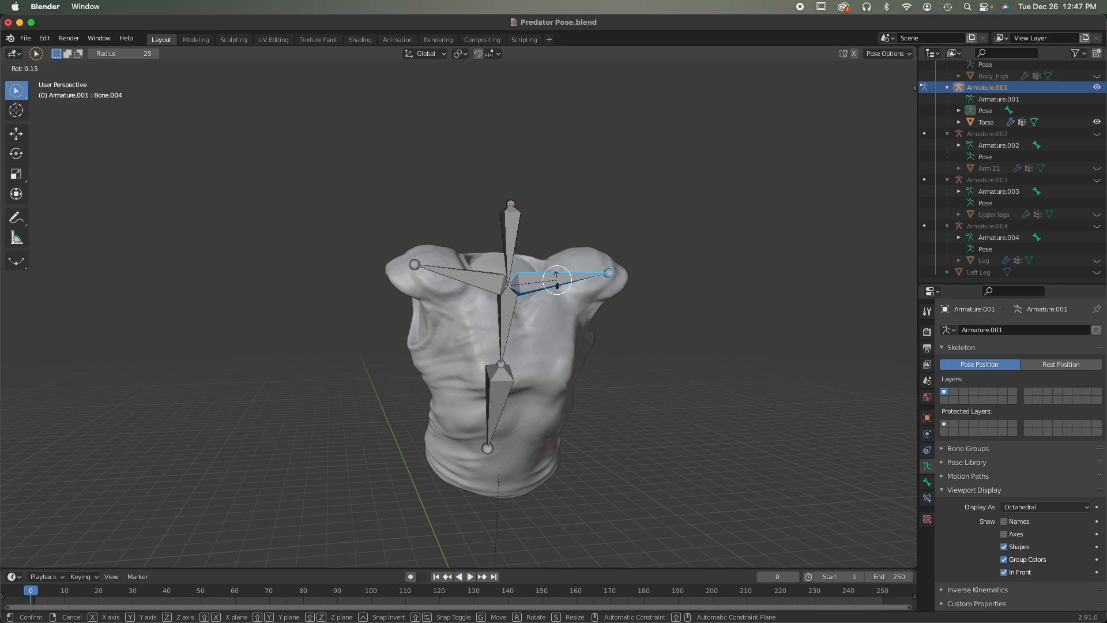
{"action": "left_click", "coordinate": [557, 283]}
Step: Try rotating the torso's upper spine bone from the side view, then cancel the rotation
{"action": "middle_click_drag", "start_coordinate": [573, 309], "coordinate": [412, 305]}
{"action": "middle_click_drag", "start_coordinate": [413, 398], "coordinate": [421, 381]}
{"action": "left_click", "coordinate": [353, 310]}
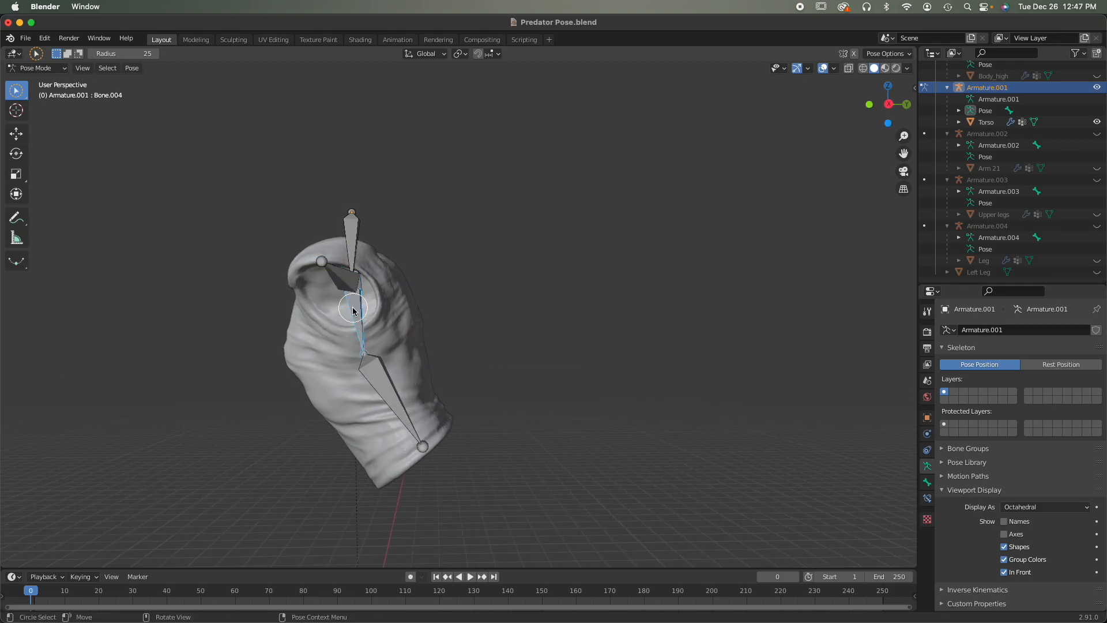
{"action": "key", "text": "r"}
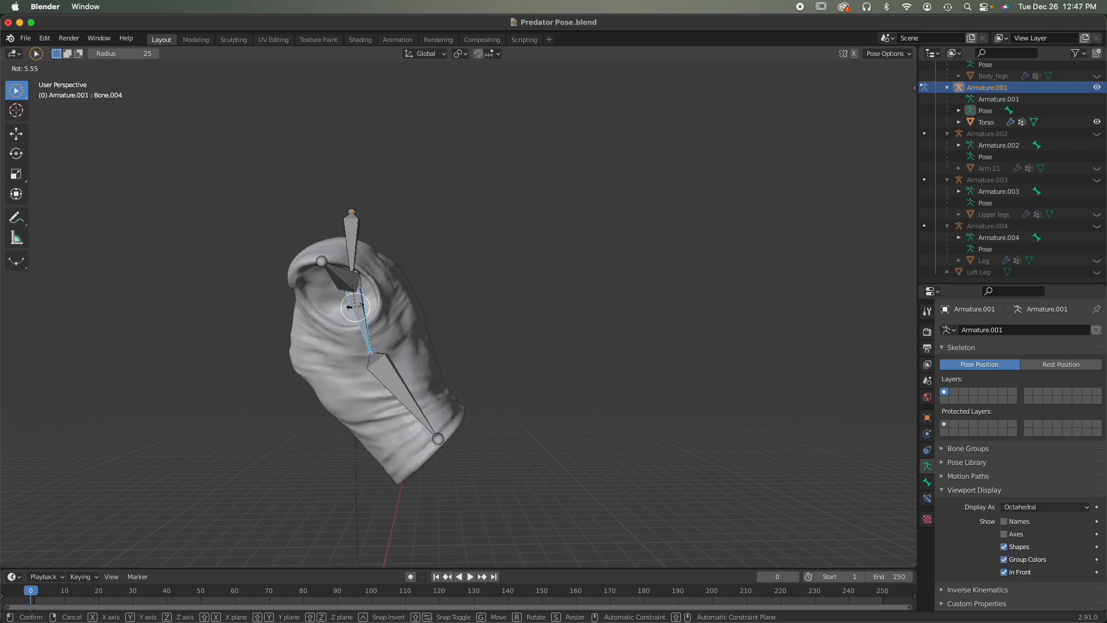
{"action": "right_click", "coordinate": [354, 307]}
{"action": "middle_click_drag", "start_coordinate": [358, 311], "coordinate": [507, 323]}
{"action": "scroll", "coordinate": [465, 314], "scroll_direction": "up", "scroll_amount": 3}
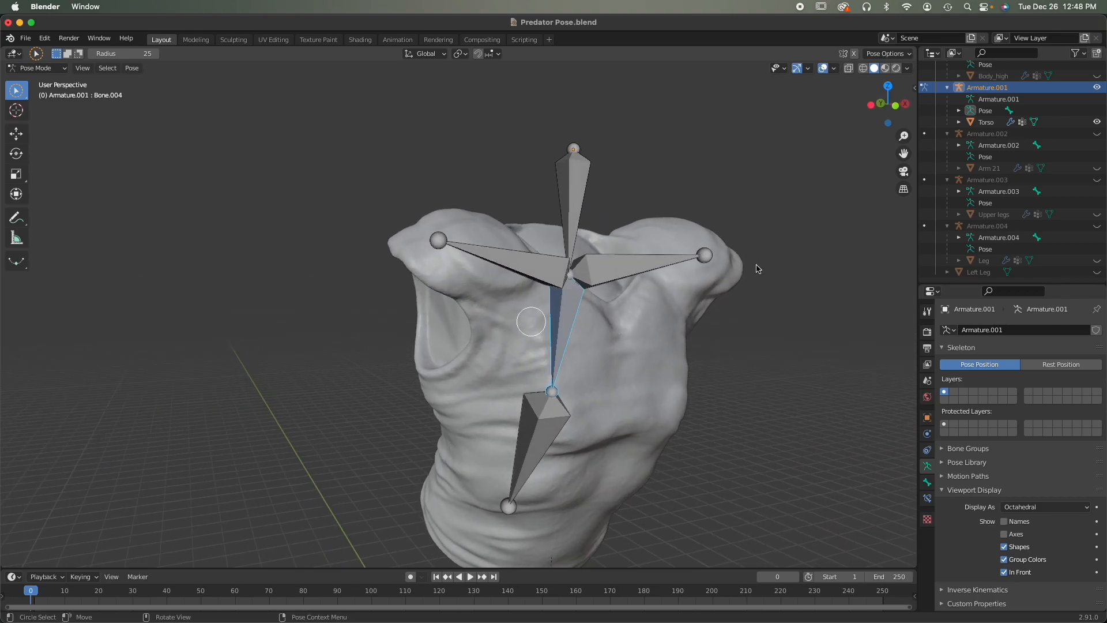
Step: Unhide the Upper legs mesh and its armature, Armature.003
{"action": "left_click", "coordinate": [1096, 213]}
{"action": "left_click", "coordinate": [1097, 179]}
{"action": "middle_click_drag", "start_coordinate": [634, 430], "coordinate": [530, 383]}
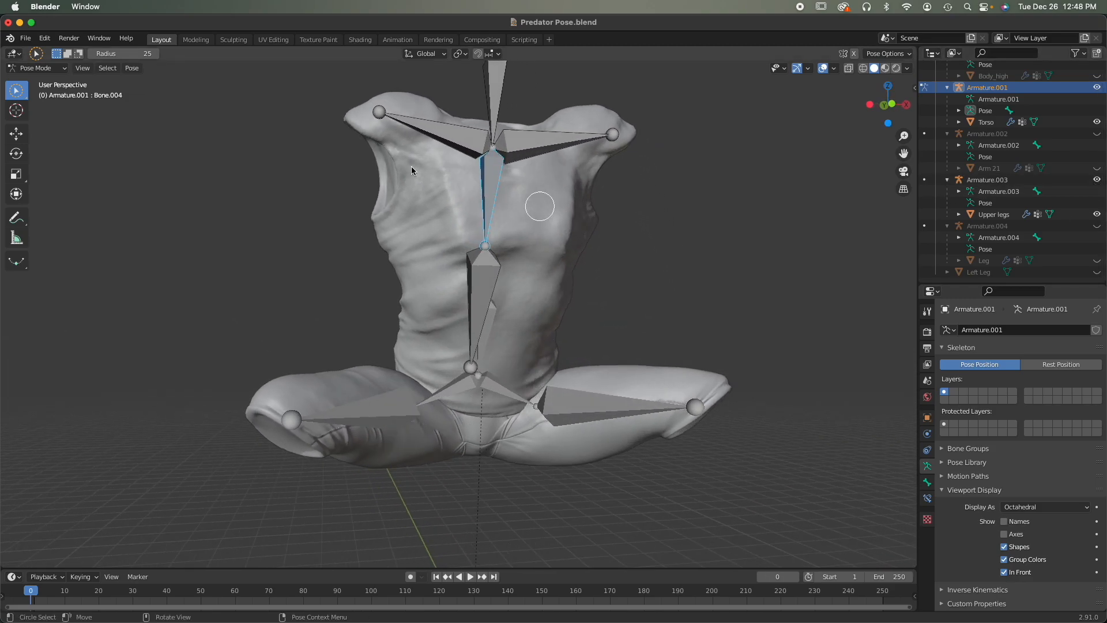
Step: Return to Object Mode and hide the Torso mesh and its armature to isolate the upper legs
{"action": "left_click", "coordinate": [53, 70]}
{"action": "left_click", "coordinate": [57, 87]}
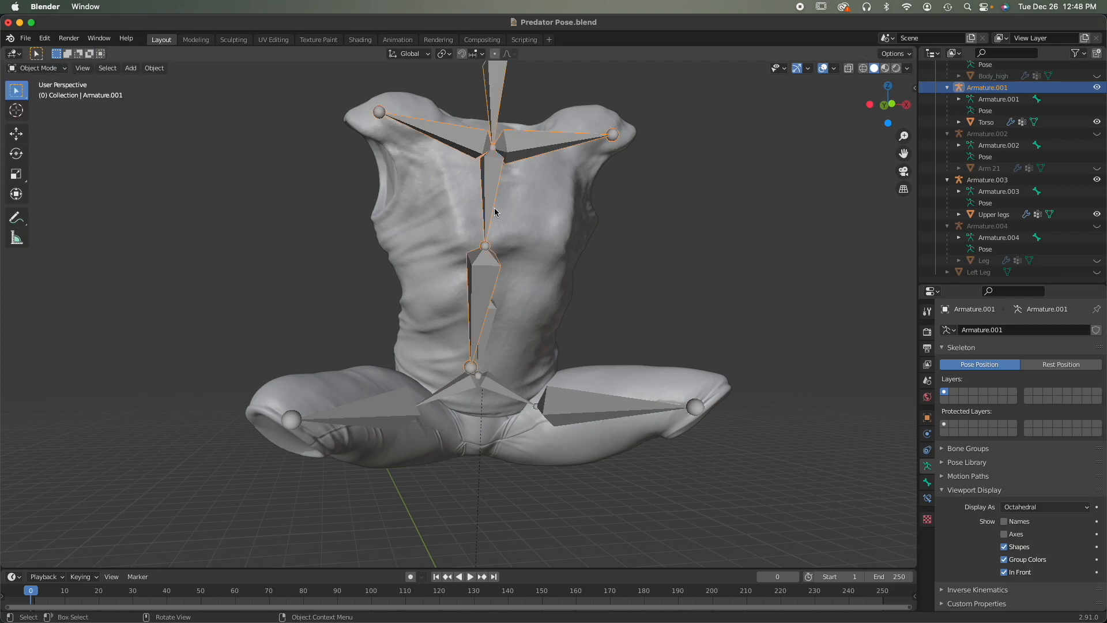
{"action": "left_click", "coordinate": [458, 188]}
{"action": "left_click", "coordinate": [1096, 122]}
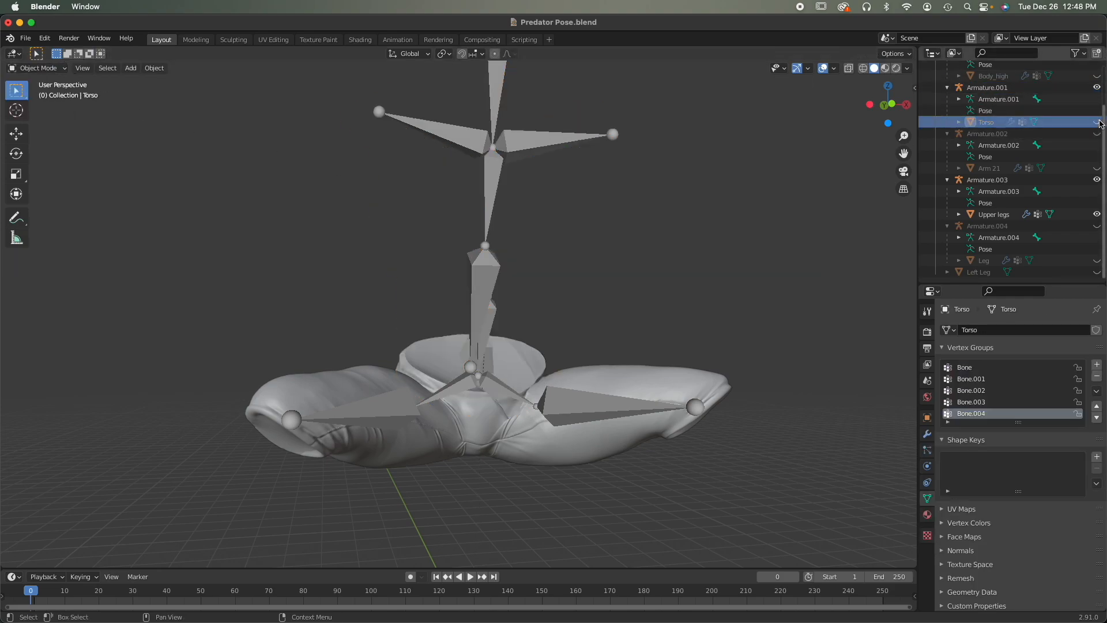
{"action": "left_click", "coordinate": [1097, 87]}
Step: Put the upper legs' armature in Pose Mode and rotate the left thigh bone slightly downward
{"action": "middle_click_drag", "start_coordinate": [635, 309], "coordinate": [477, 411]}
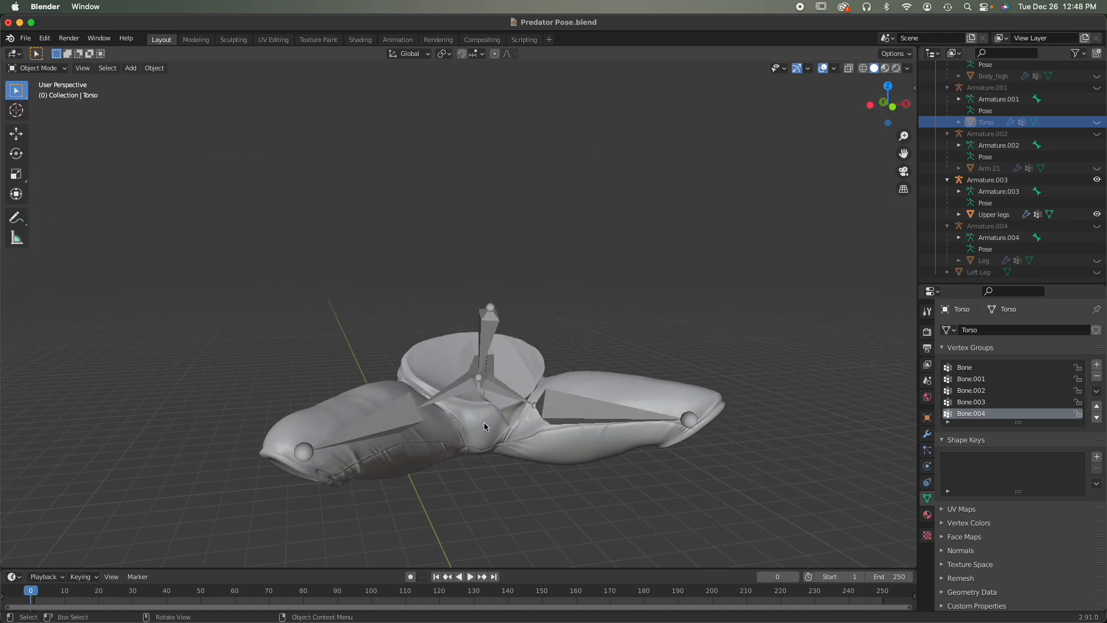
{"action": "middle_click_drag", "start_coordinate": [483, 422], "coordinate": [471, 396]}
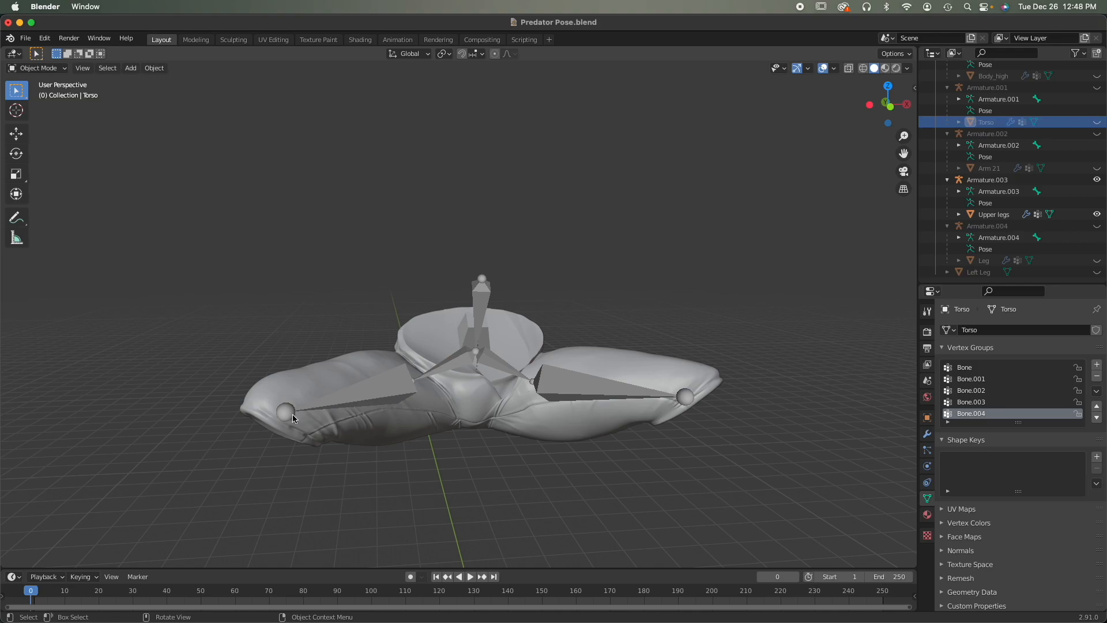
{"action": "middle_click_drag", "start_coordinate": [356, 401], "coordinate": [385, 413]}
{"action": "middle_click_drag", "start_coordinate": [392, 412], "coordinate": [404, 406]}
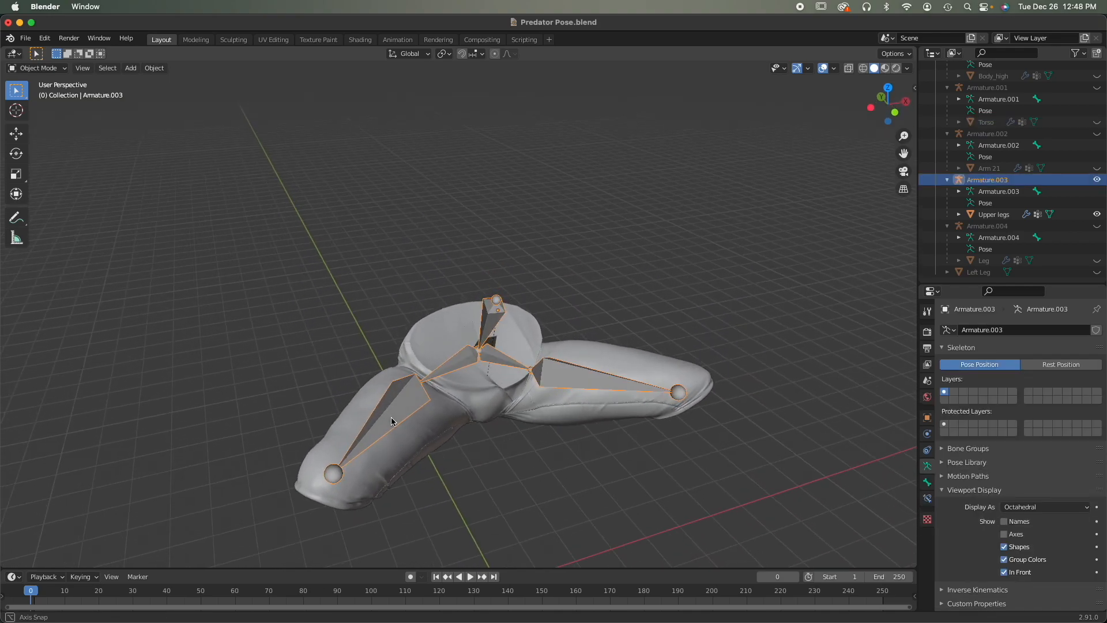
{"action": "left_click", "coordinate": [53, 68]}
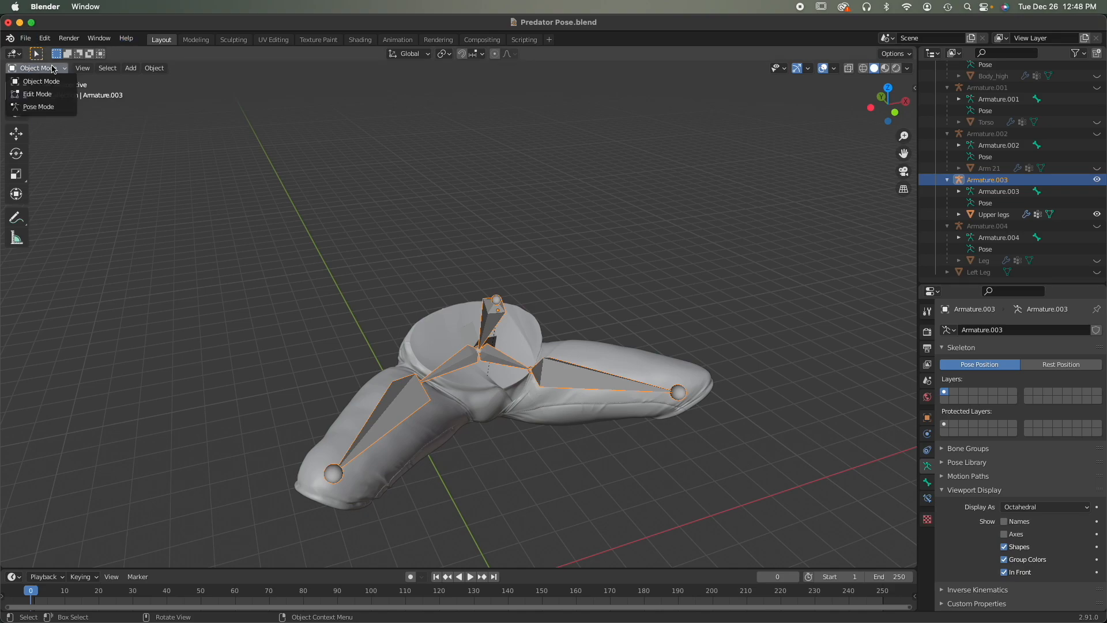
{"action": "left_click", "coordinate": [38, 107]}
{"action": "middle_click_drag", "start_coordinate": [559, 381], "coordinate": [594, 401]}
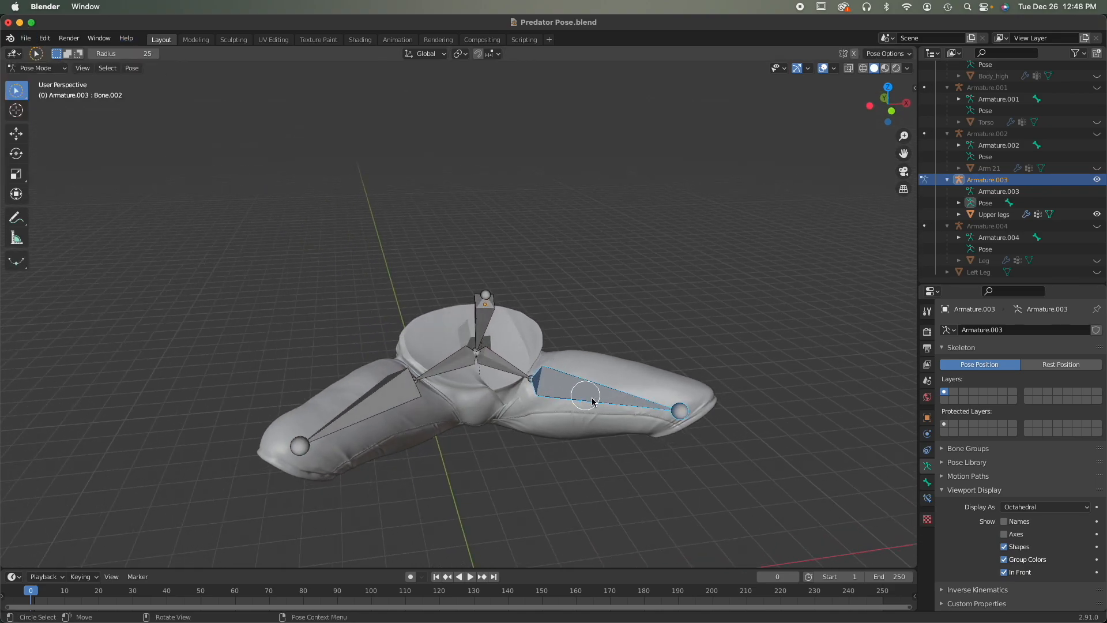
{"action": "key", "text": "r"}
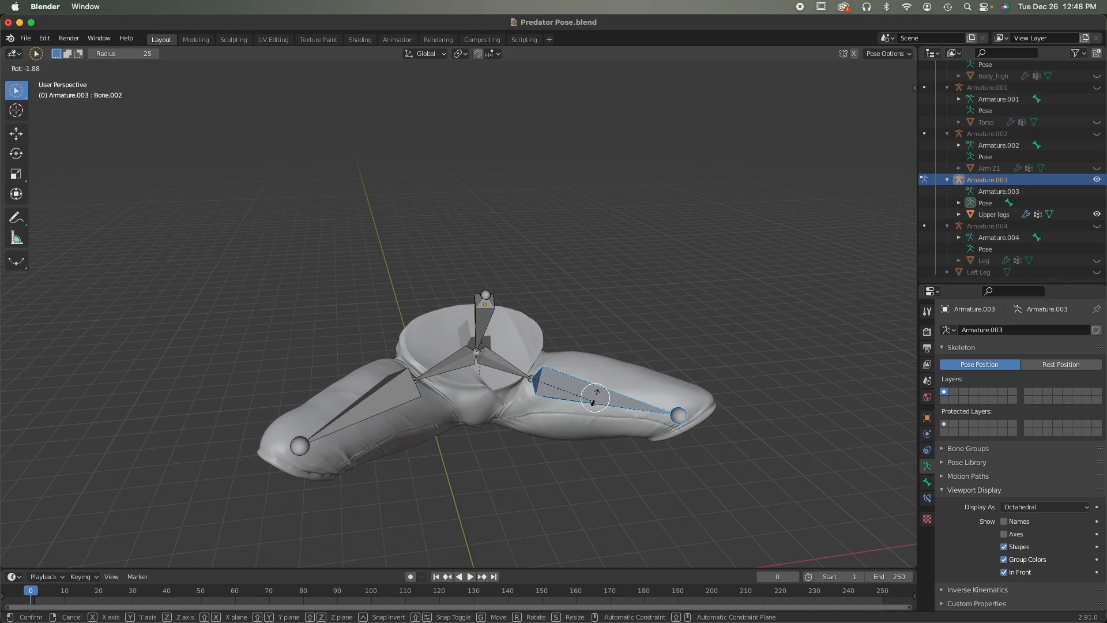
{"action": "left_click", "coordinate": [595, 398]}
Step: Try rotating the left thigh bone further downward from a lower front view
{"action": "mouse_move", "coordinate": [596, 398]}
{"action": "middle_mouse_down"}
{"action": "mouse_move", "coordinate": [583, 420]}
{"action": "mouse_move", "coordinate": [588, 401]}
{"action": "middle_mouse_up"}
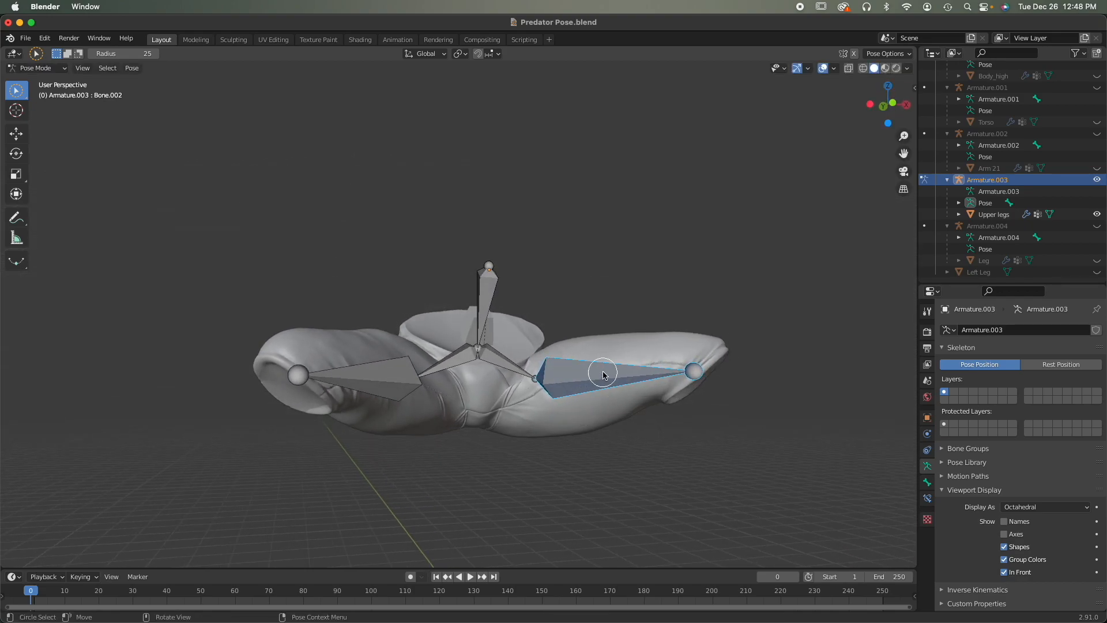
{"action": "key", "text": "r"}
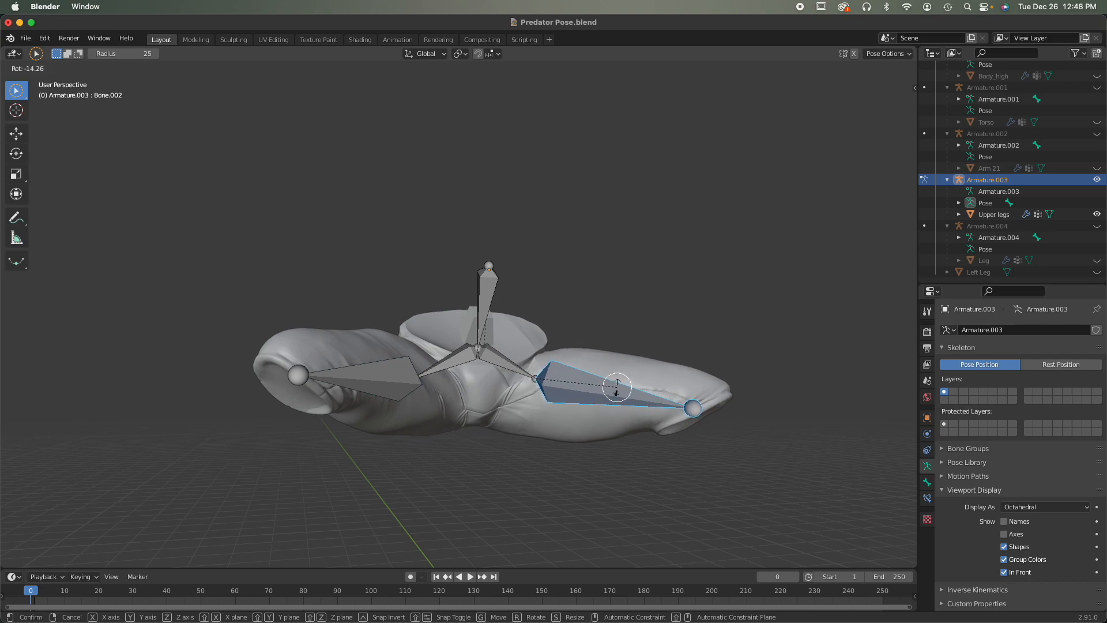
{"action": "right_click", "coordinate": [534, 368]}
Step: Select the left hip bone, try rotating it, and switch to moving it instead
{"action": "left_click", "coordinate": [512, 365]}
{"action": "key", "text": "r"}
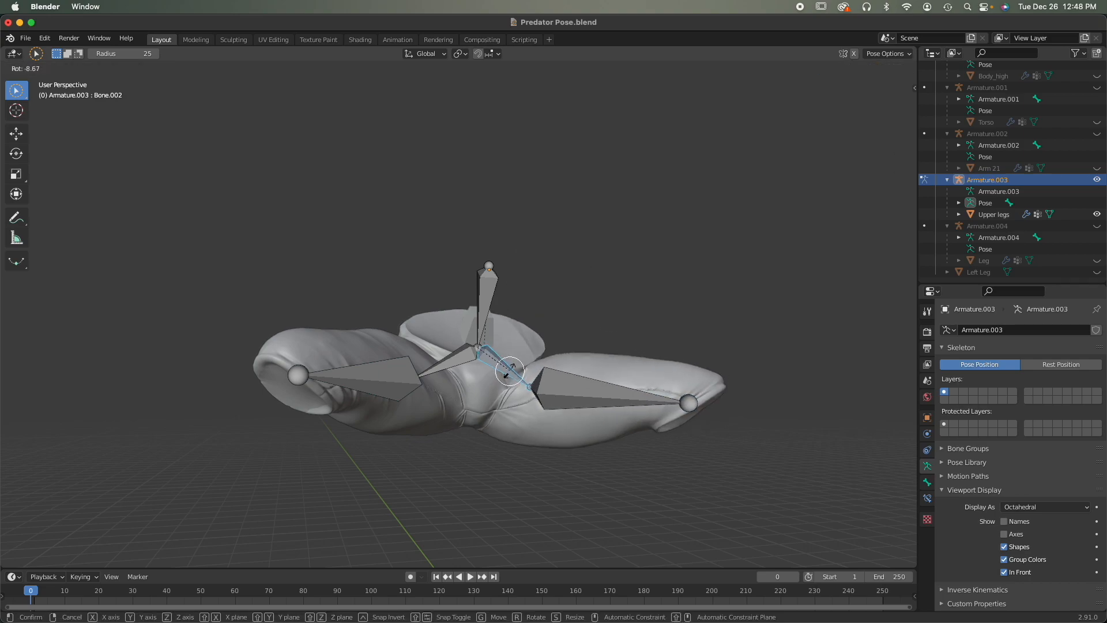
{"action": "key", "text": "g"}
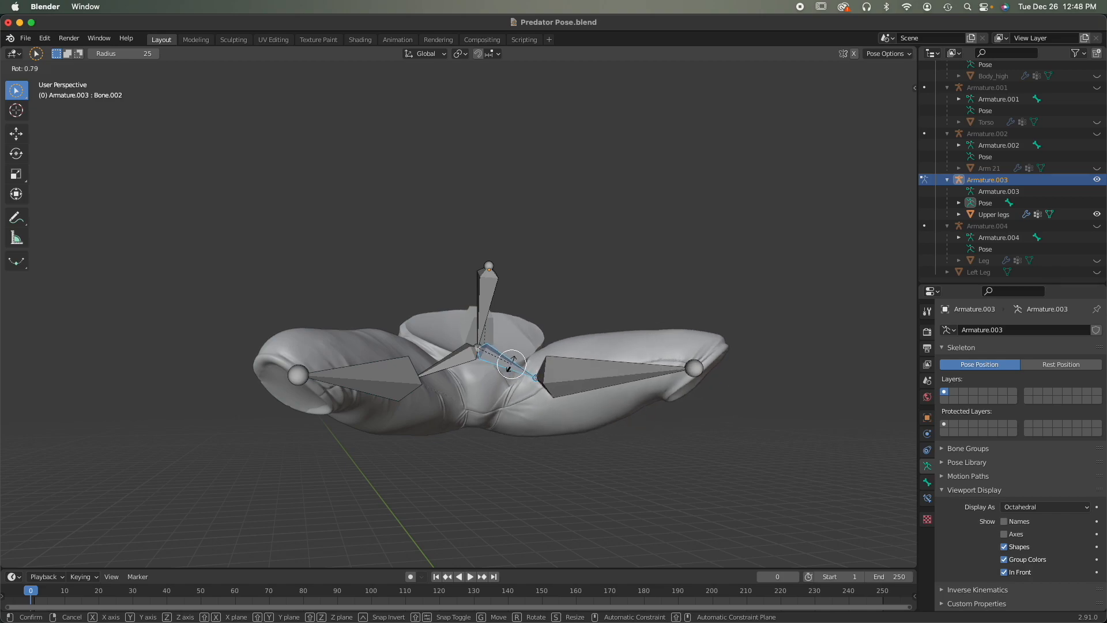
{"action": "left_click", "coordinate": [580, 389]}
{"action": "middle_click_drag", "start_coordinate": [582, 385], "coordinate": [389, 416]}
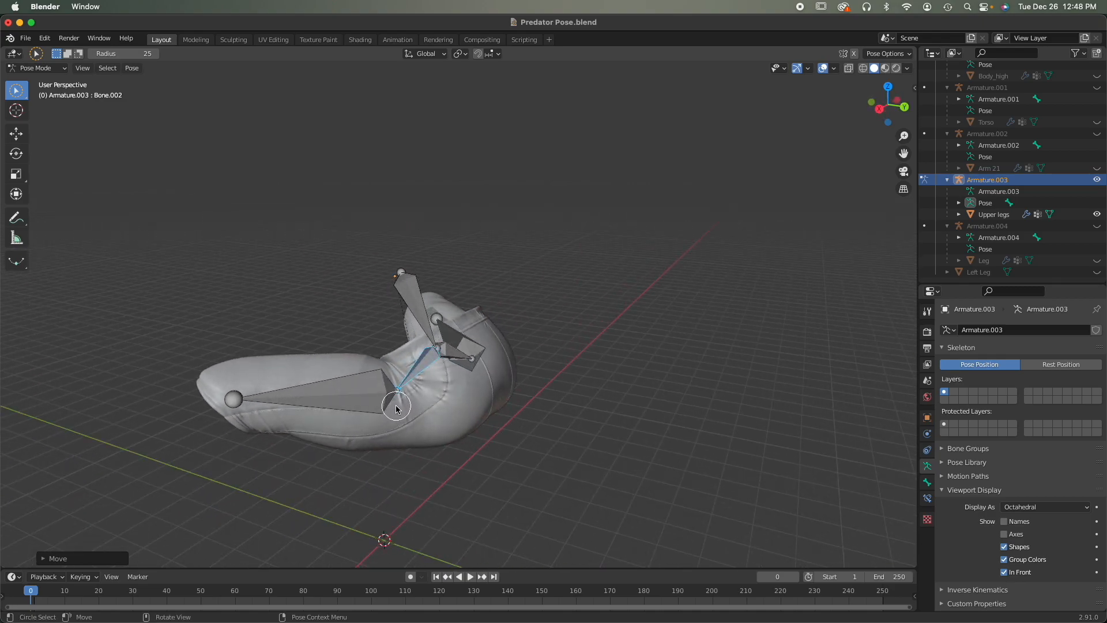
Step: Rotate the left thigh bone further outward from a view above the pelvis to spread the leg
{"action": "scroll", "coordinate": [397, 408], "scroll_direction": "up", "scroll_amount": 4}
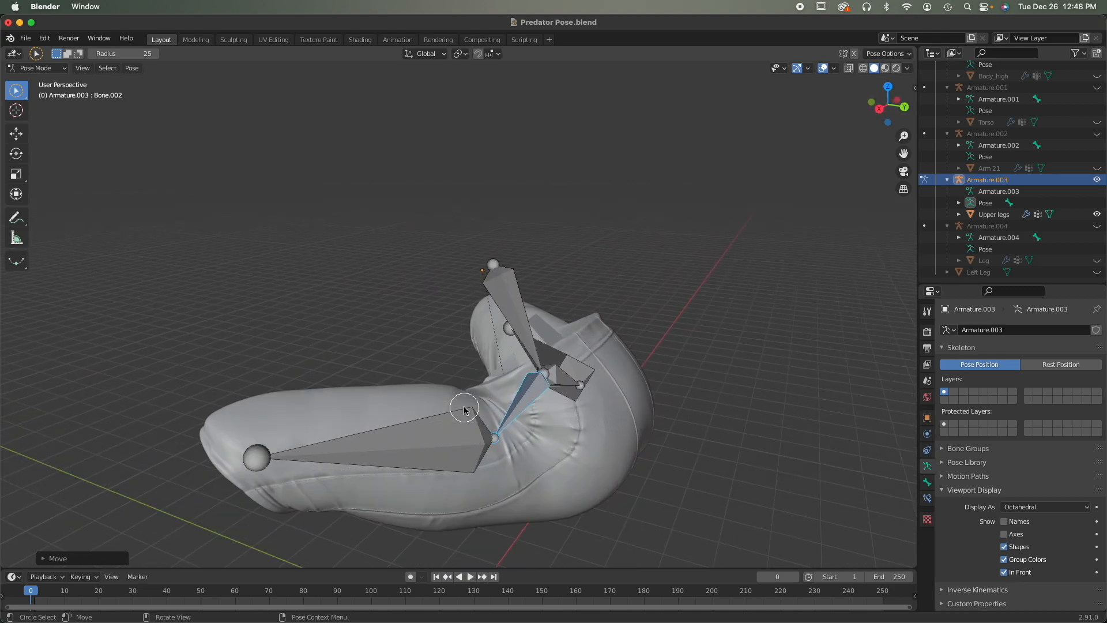
{"action": "middle_click_drag", "start_coordinate": [462, 414], "coordinate": [615, 496]}
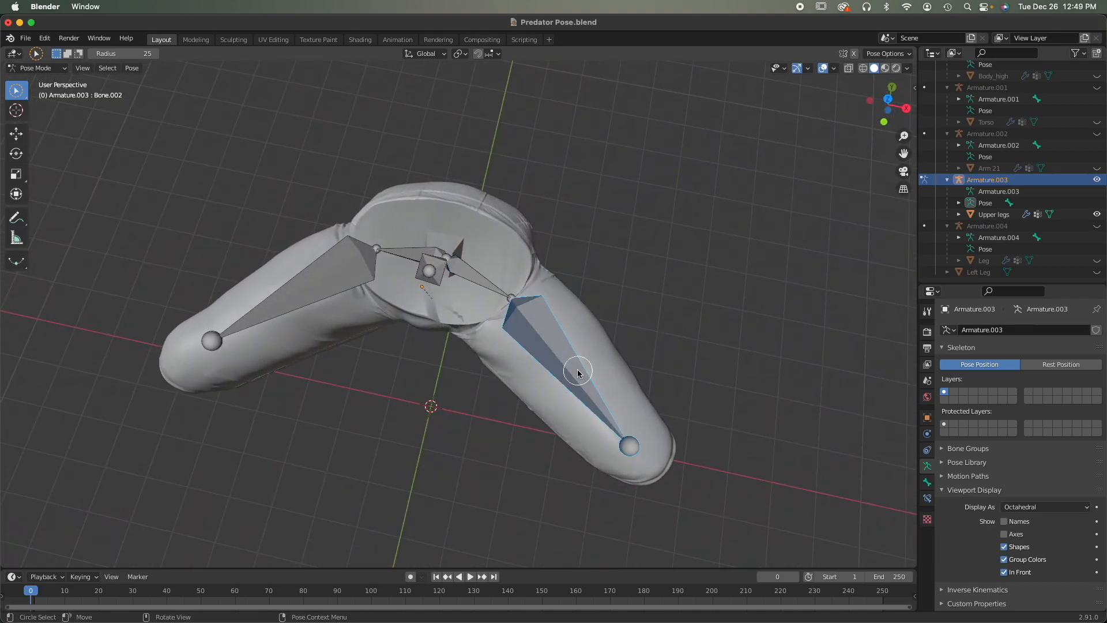
{"action": "key", "text": "r"}
{"action": "left_click", "coordinate": [537, 398]}
{"action": "middle_click_drag", "start_coordinate": [537, 399], "coordinate": [531, 384]}
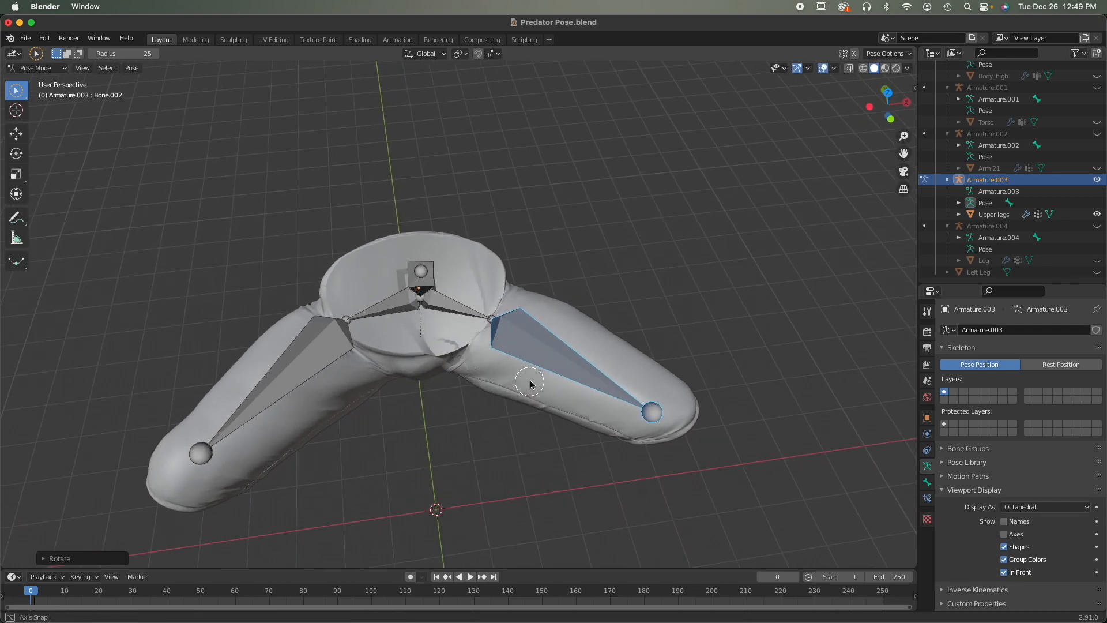
Step: Select the opposite thigh bone and rotate it outward to widen the stance
{"action": "left_click", "coordinate": [276, 390]}
{"action": "key", "text": "r"}
{"action": "left_click", "coordinate": [276, 390]}
Step: Examine the mesh deformation around the crotch and both hip joints up close from the front and side
{"action": "middle_click_drag", "start_coordinate": [276, 390], "coordinate": [334, 369]}
{"action": "scroll", "coordinate": [452, 468], "scroll_direction": "up", "scroll_amount": 2}
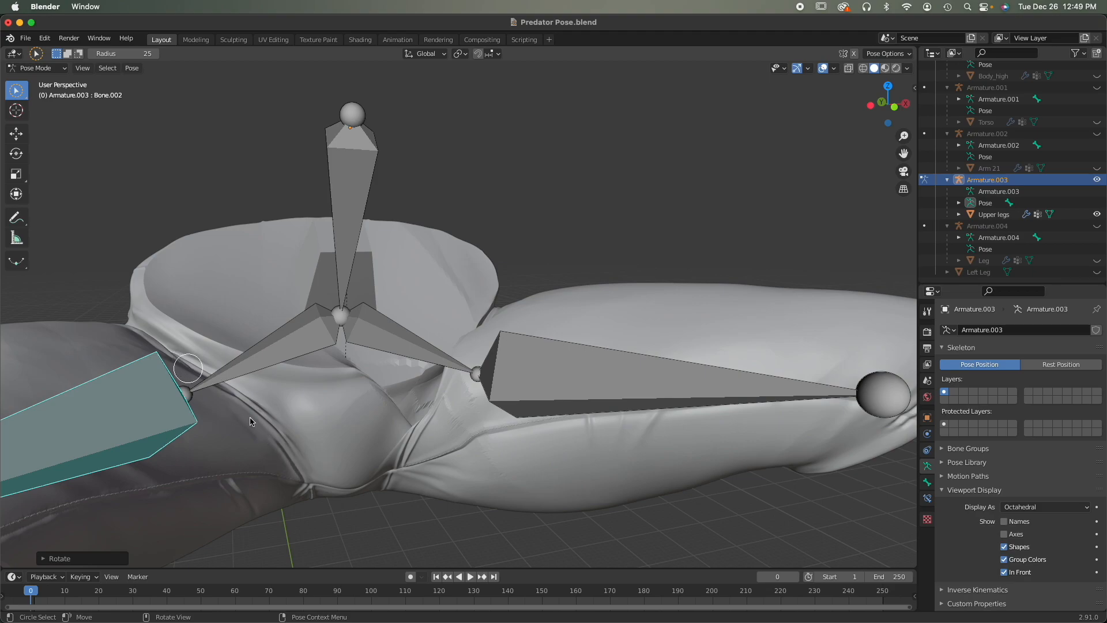
{"action": "middle_click_drag", "start_coordinate": [359, 449], "coordinate": [289, 435], "text": "shift"}
{"action": "scroll", "coordinate": [321, 440], "scroll_direction": "up", "scroll_amount": 1}
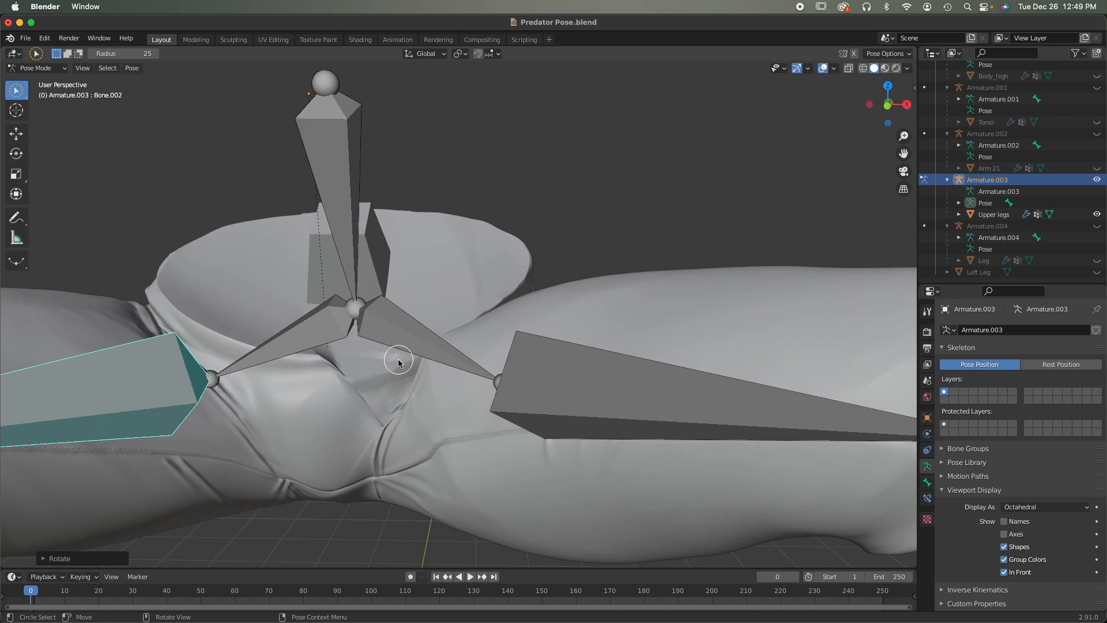
{"action": "middle_click_drag", "start_coordinate": [390, 396], "coordinate": [455, 379]}
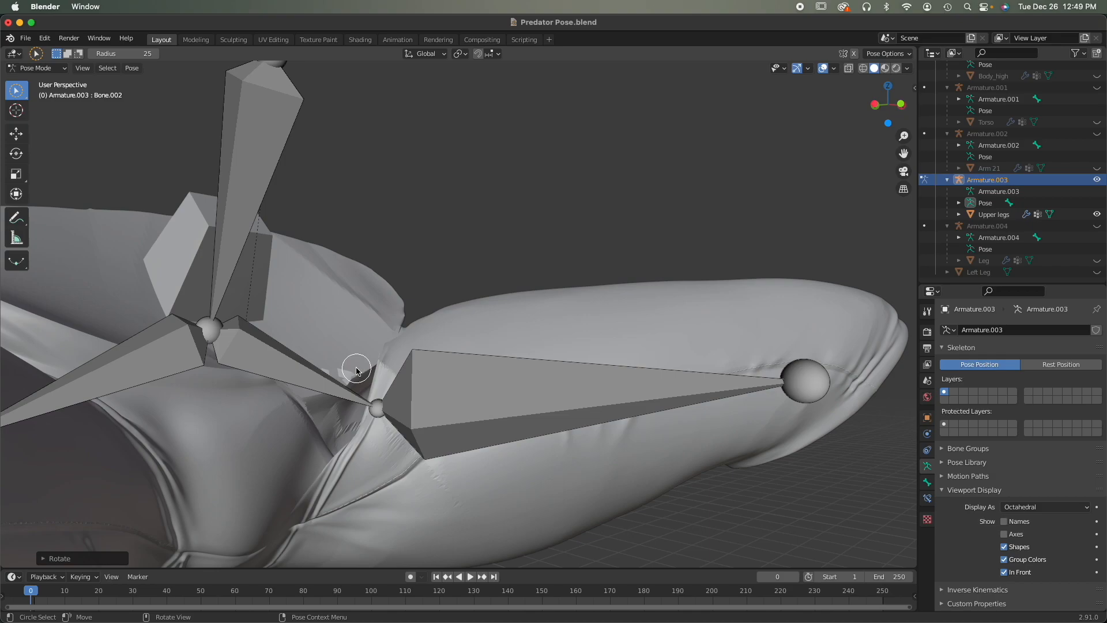
{"action": "scroll", "coordinate": [361, 370], "scroll_direction": "down", "scroll_amount": 1}
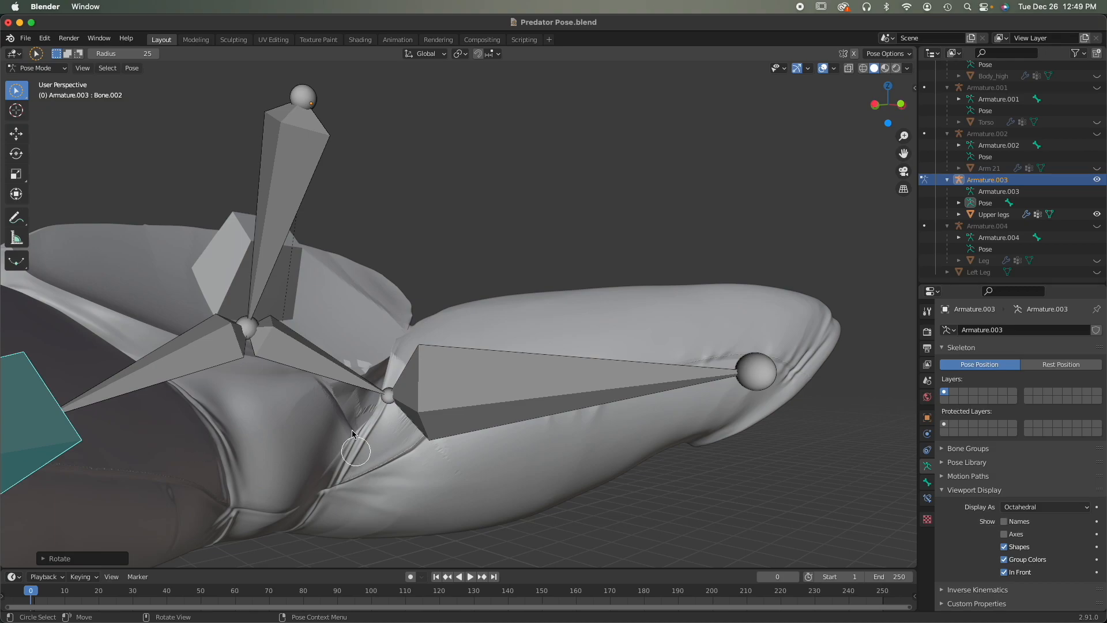
{"action": "middle_click_drag", "start_coordinate": [359, 413], "coordinate": [282, 434]}
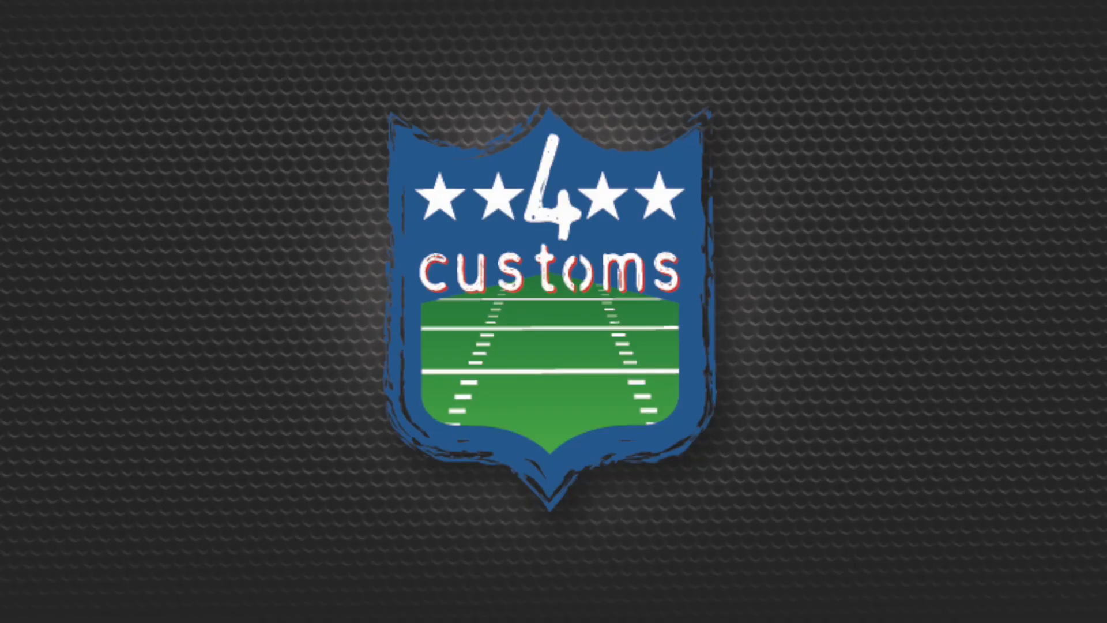